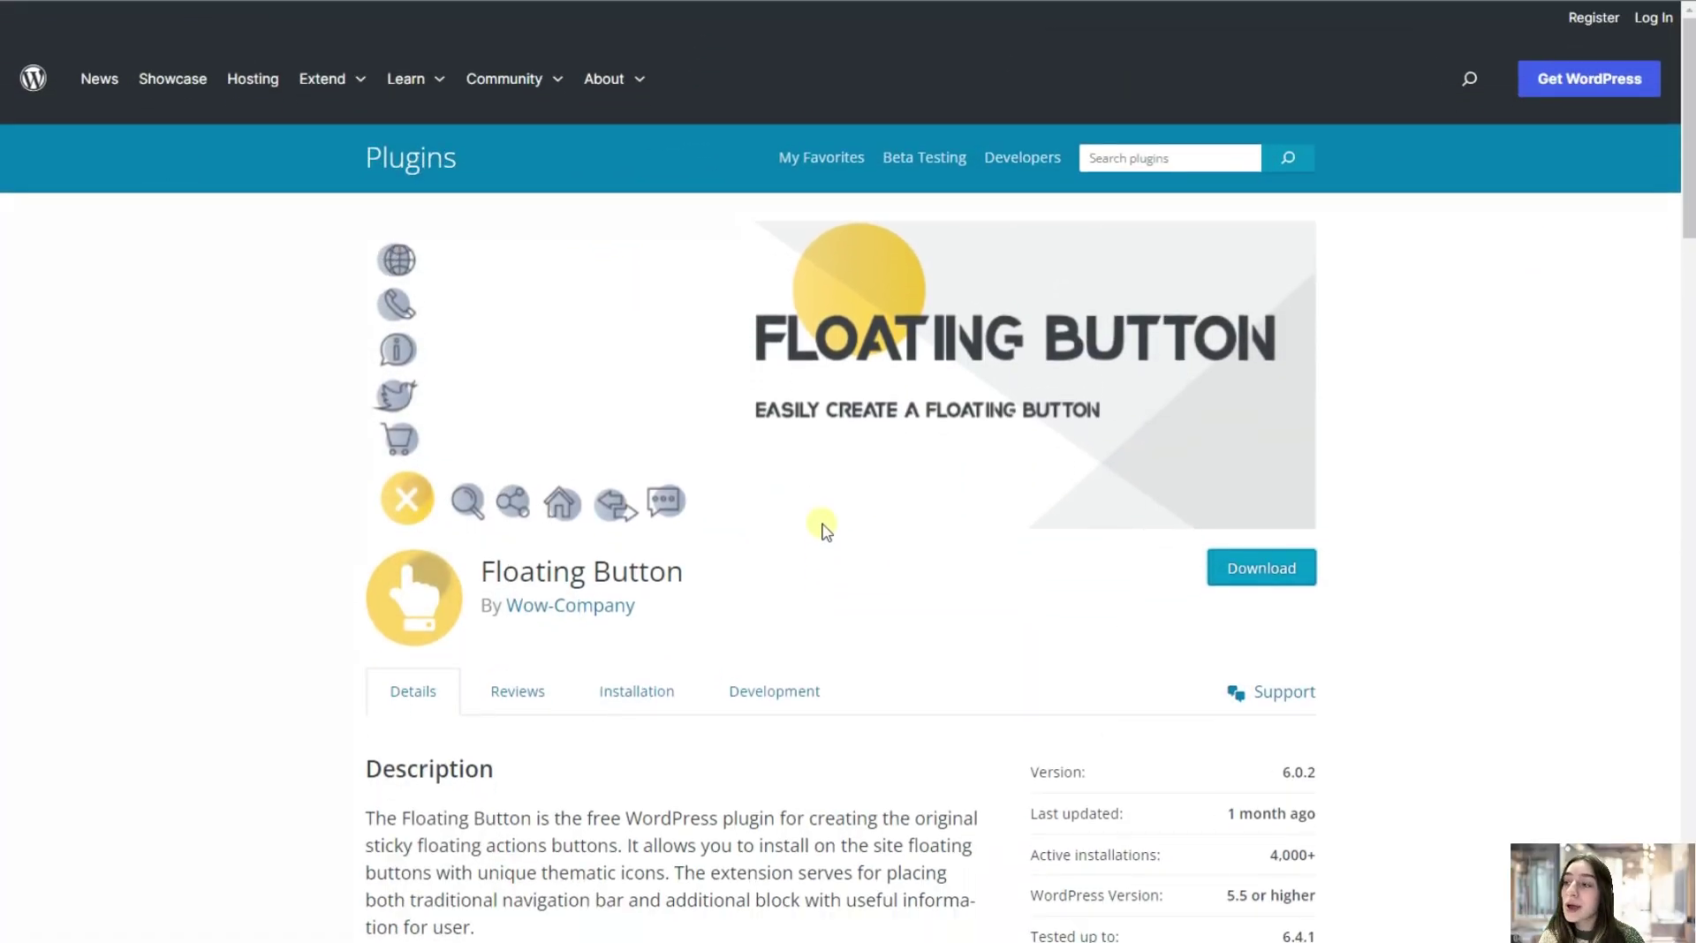
Step: Search the plugin directory for 'floating button'
scroll(822, 529, down, 5)
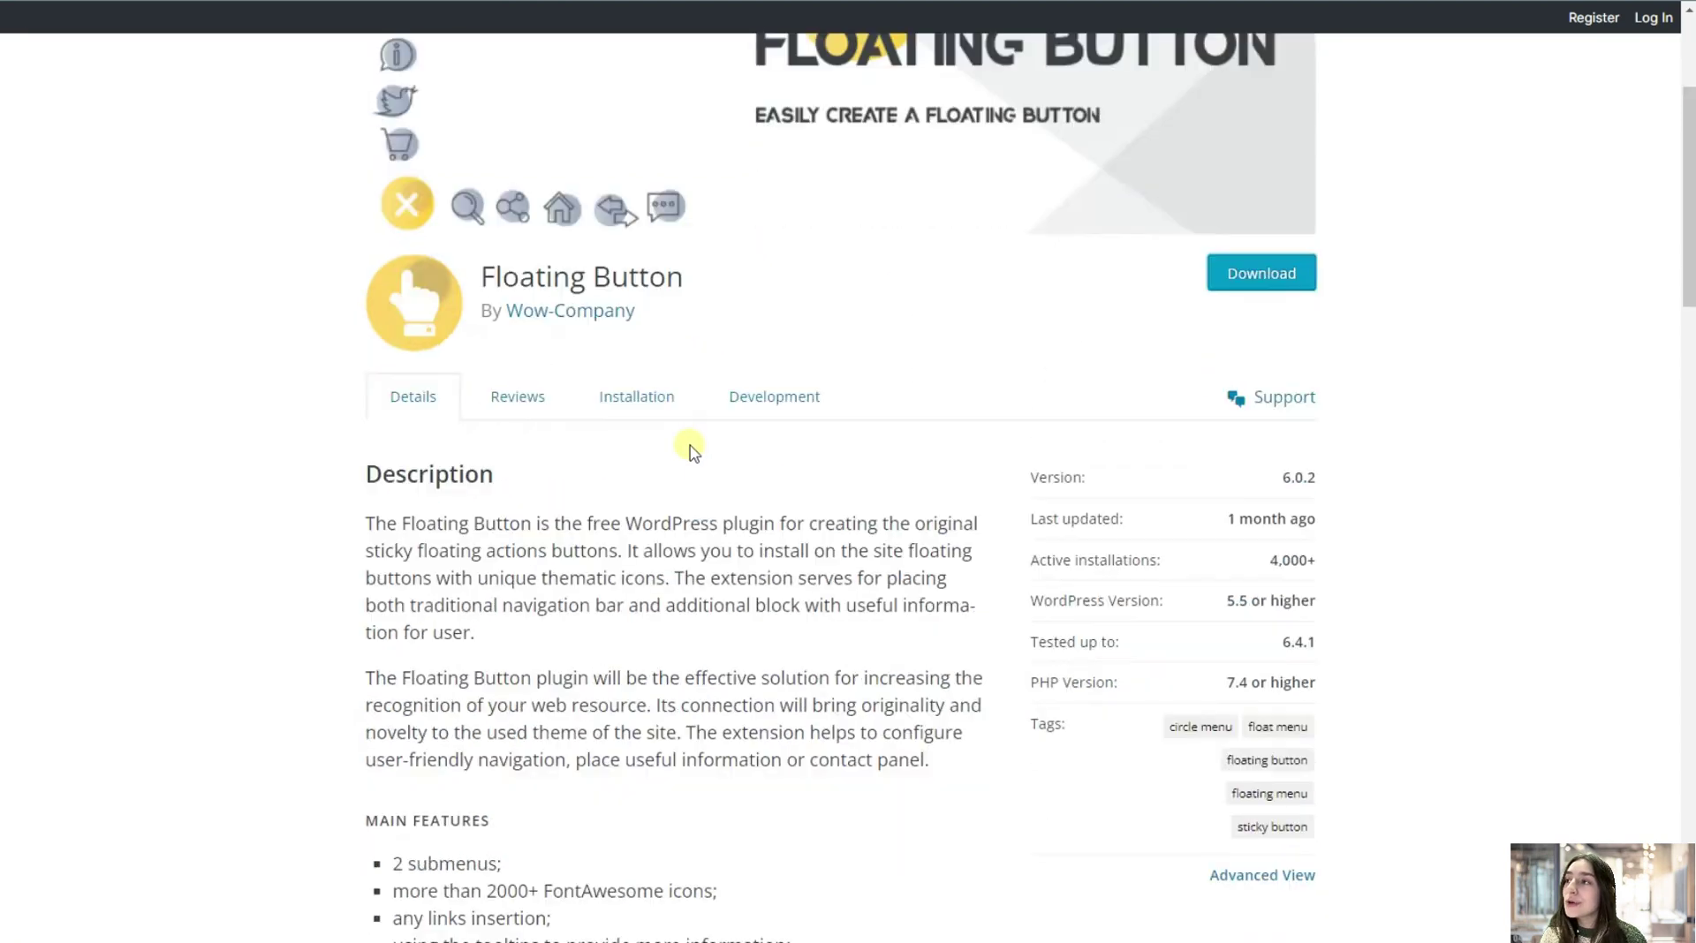
scroll(372, 509, down, 4)
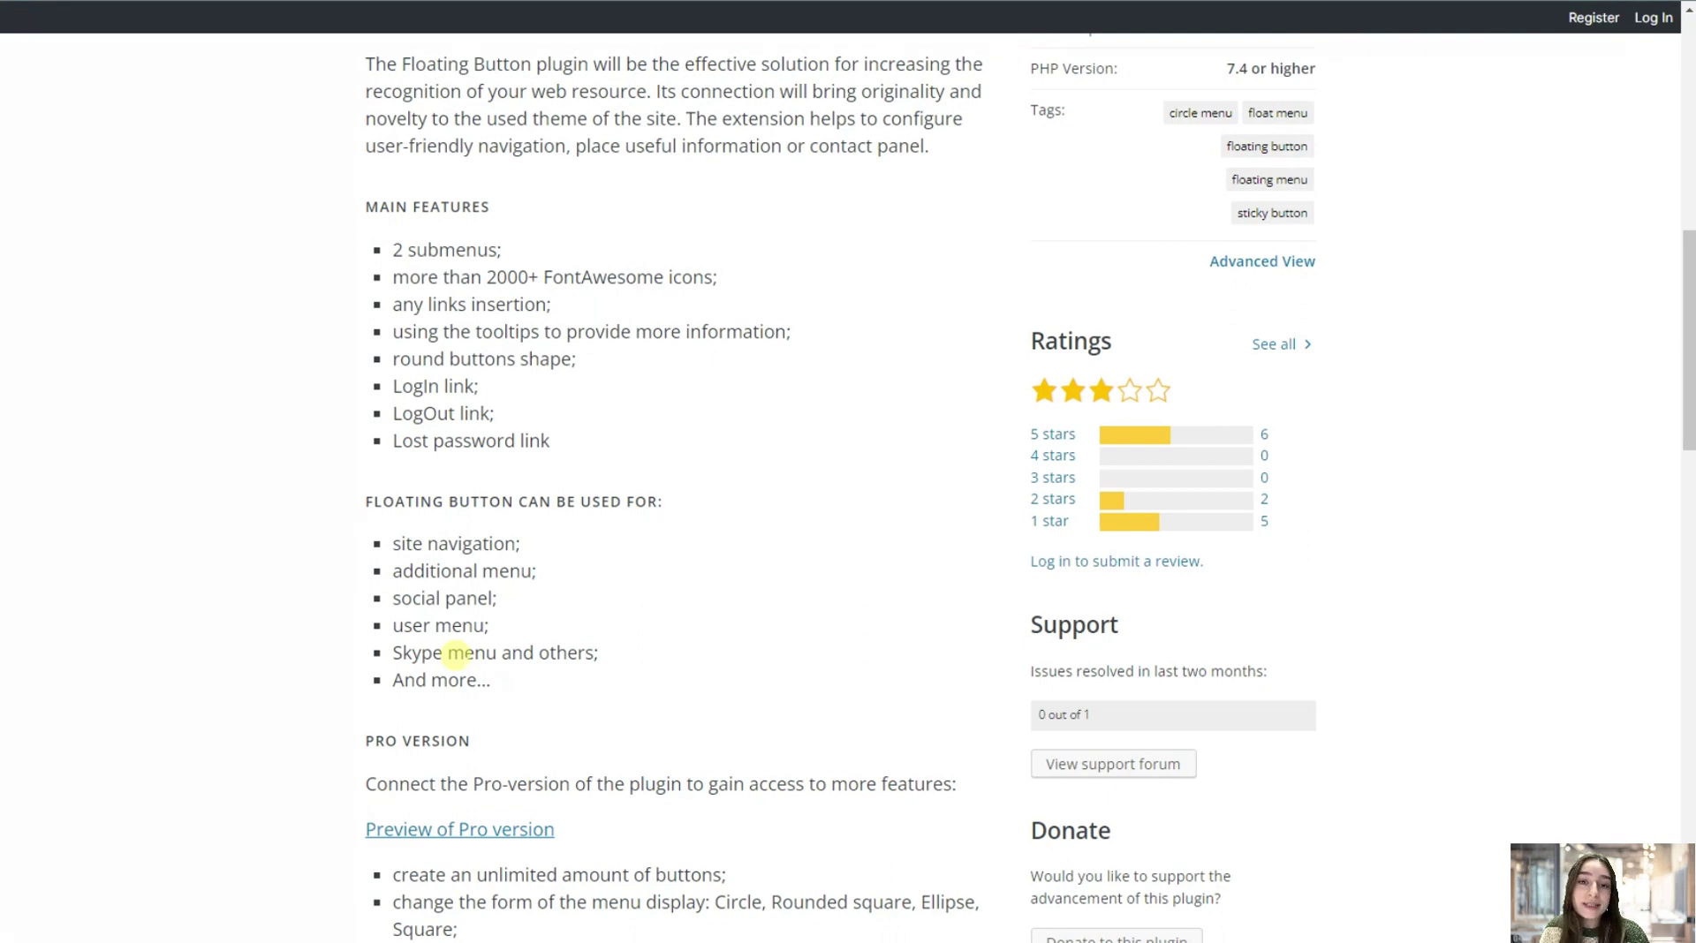
scroll(433, 654, up, 3)
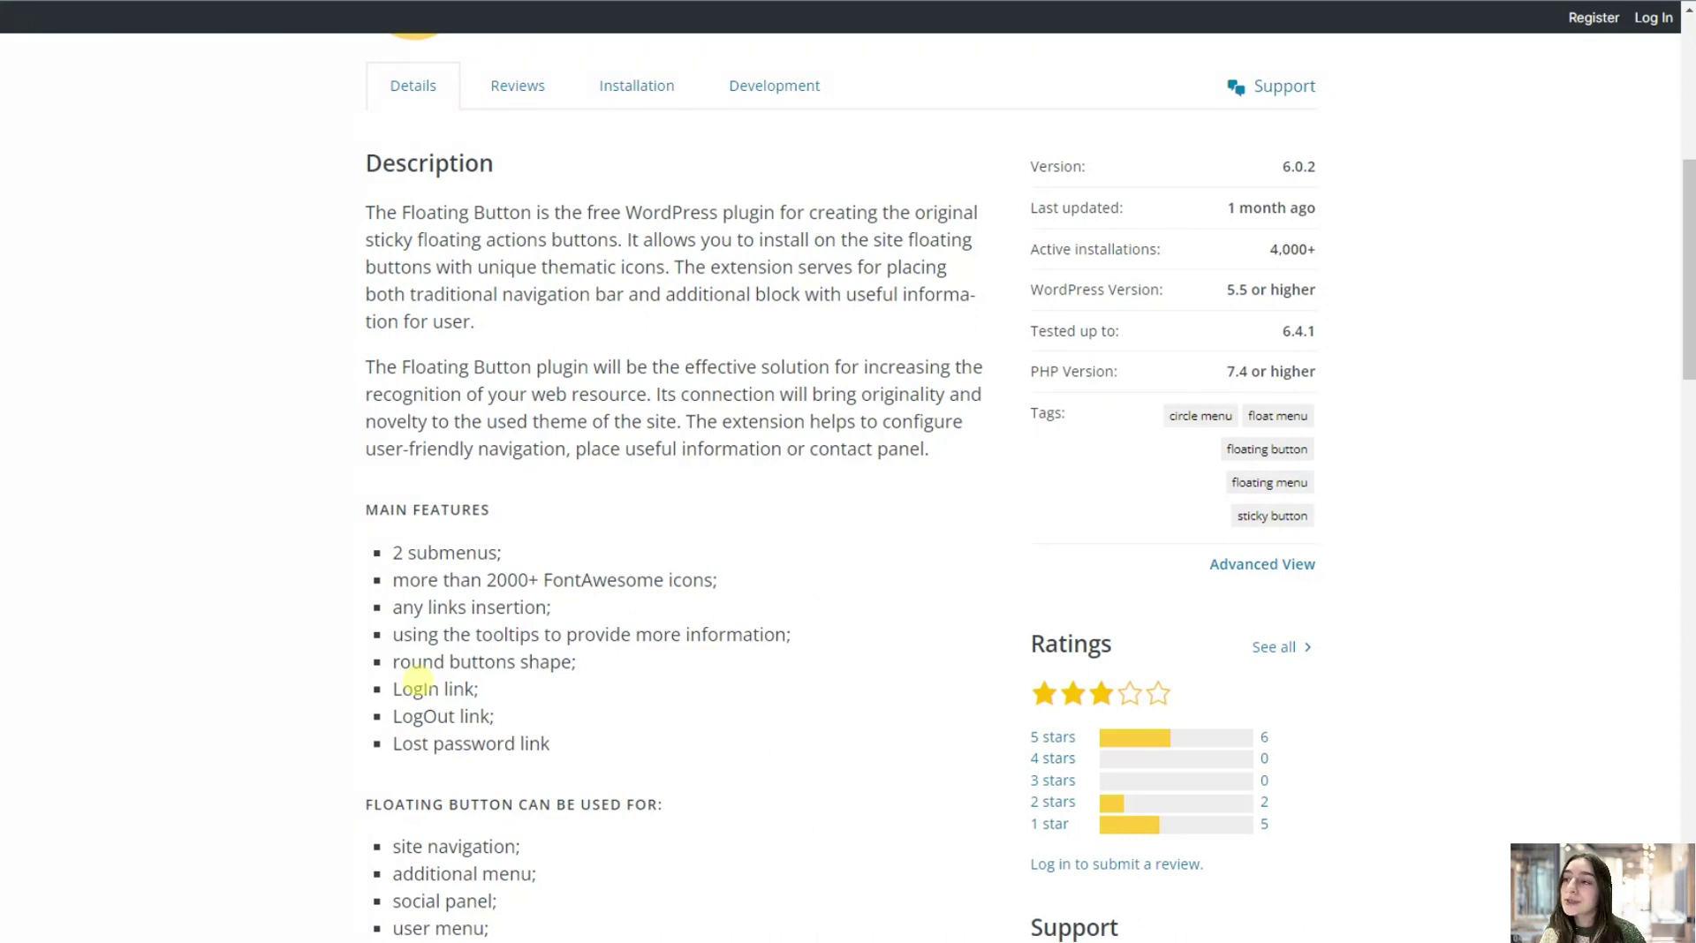
scroll(416, 680, up, 1)
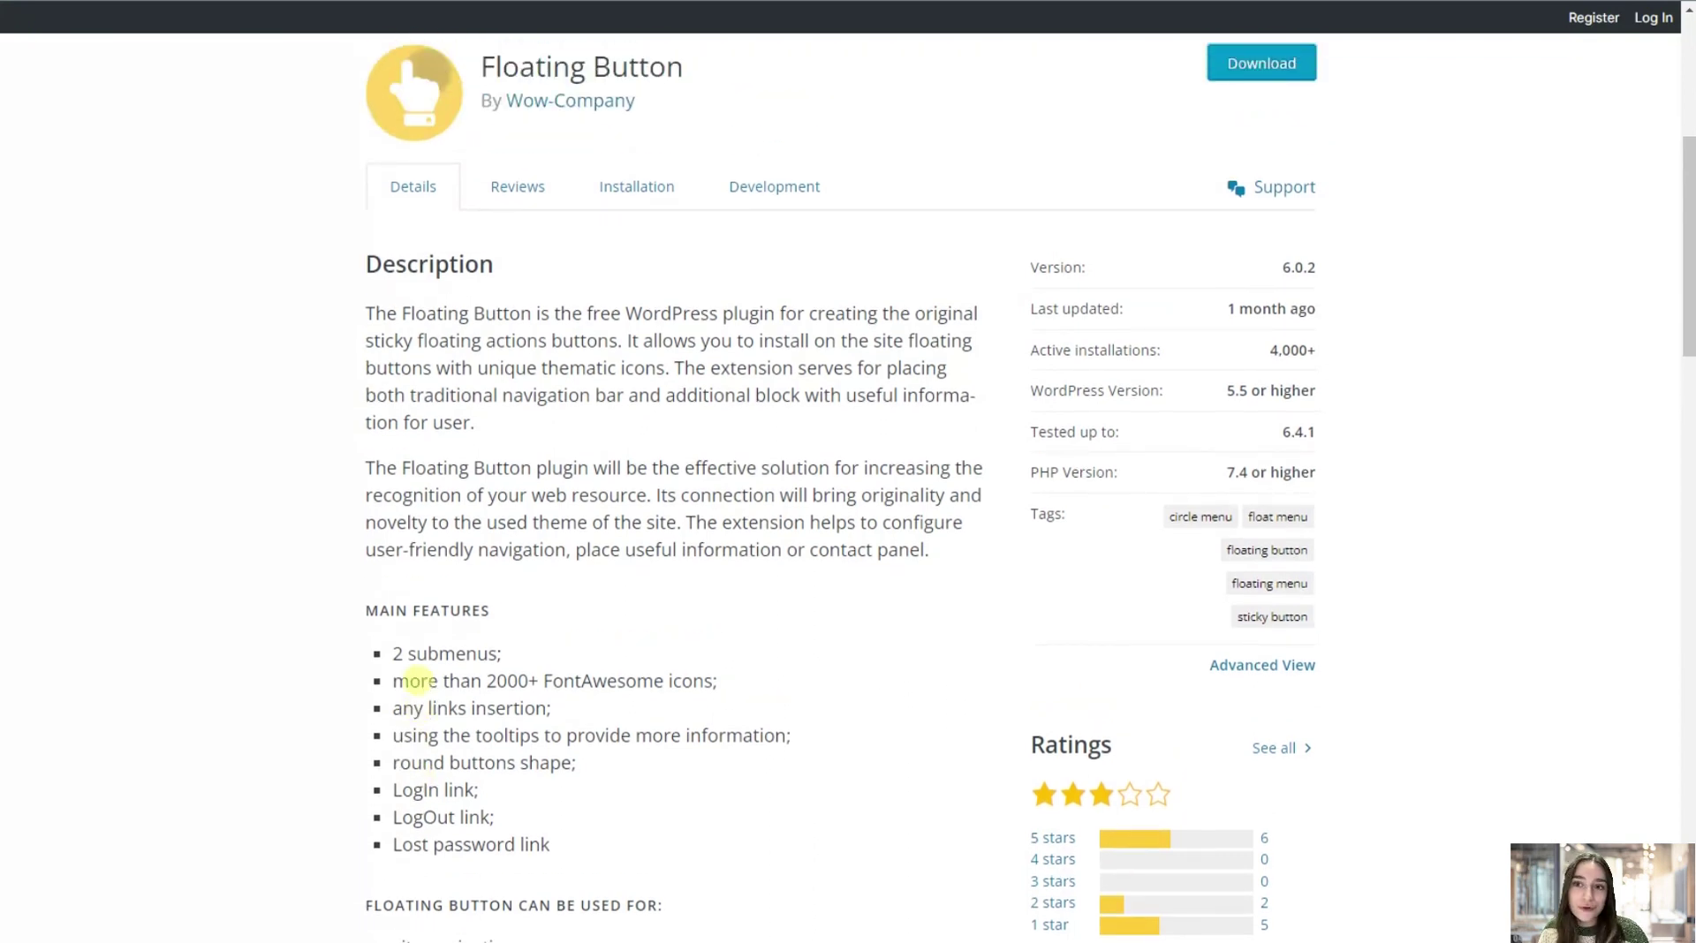
scroll(415, 680, up, 5)
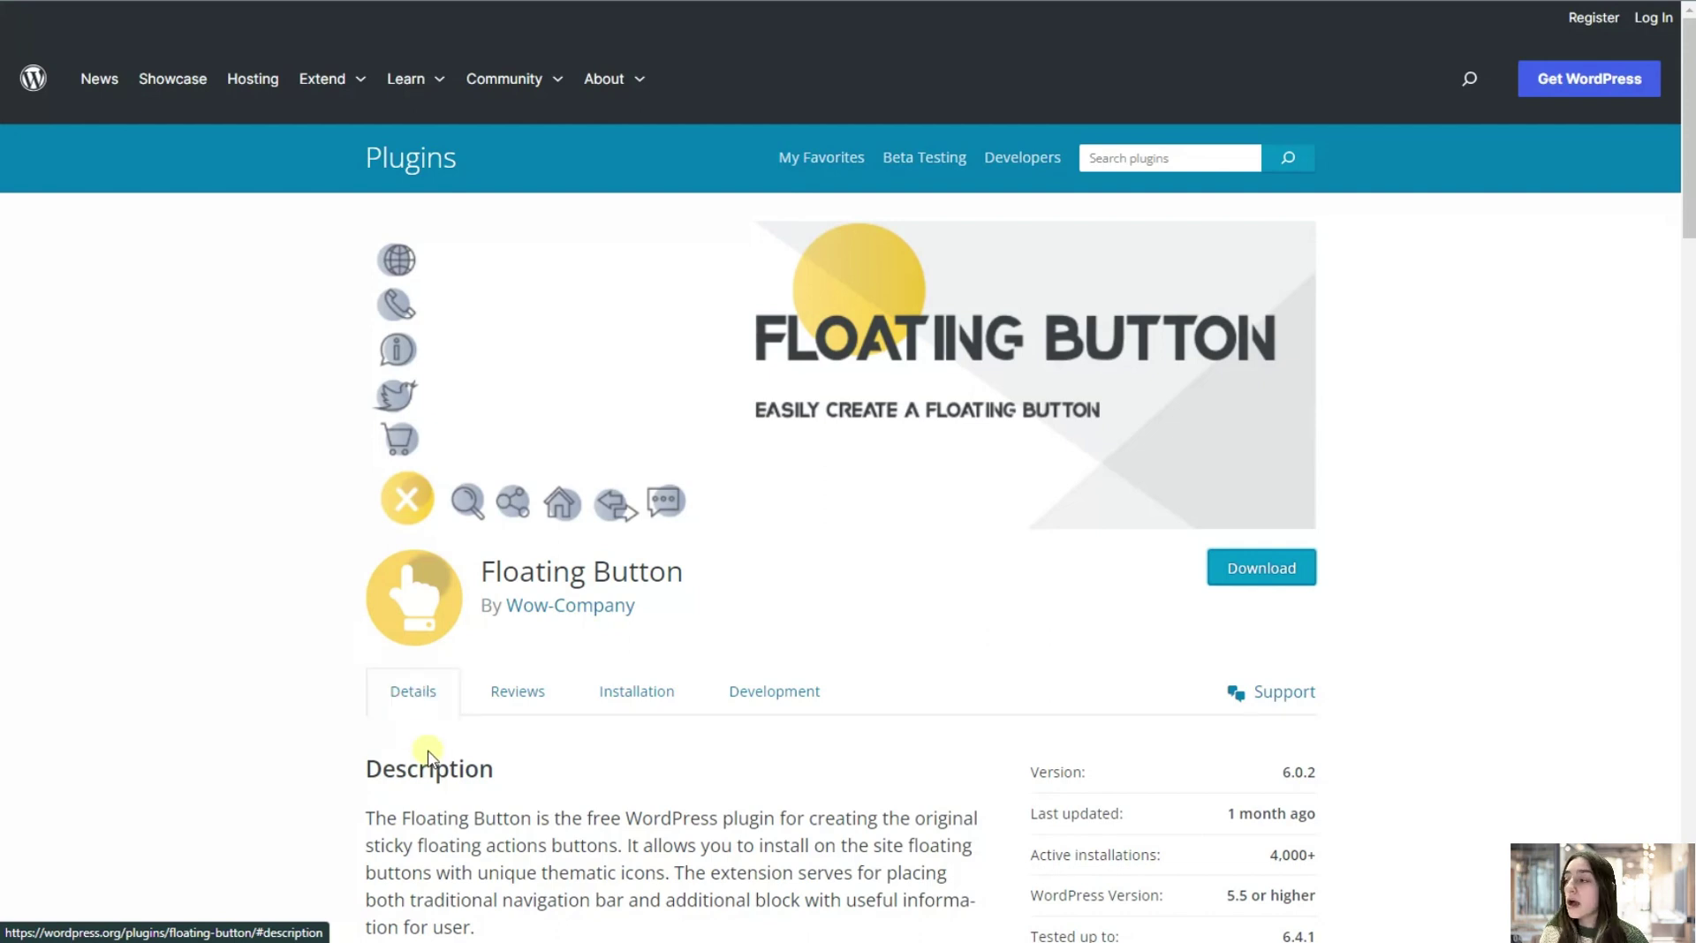
click(1254, 569)
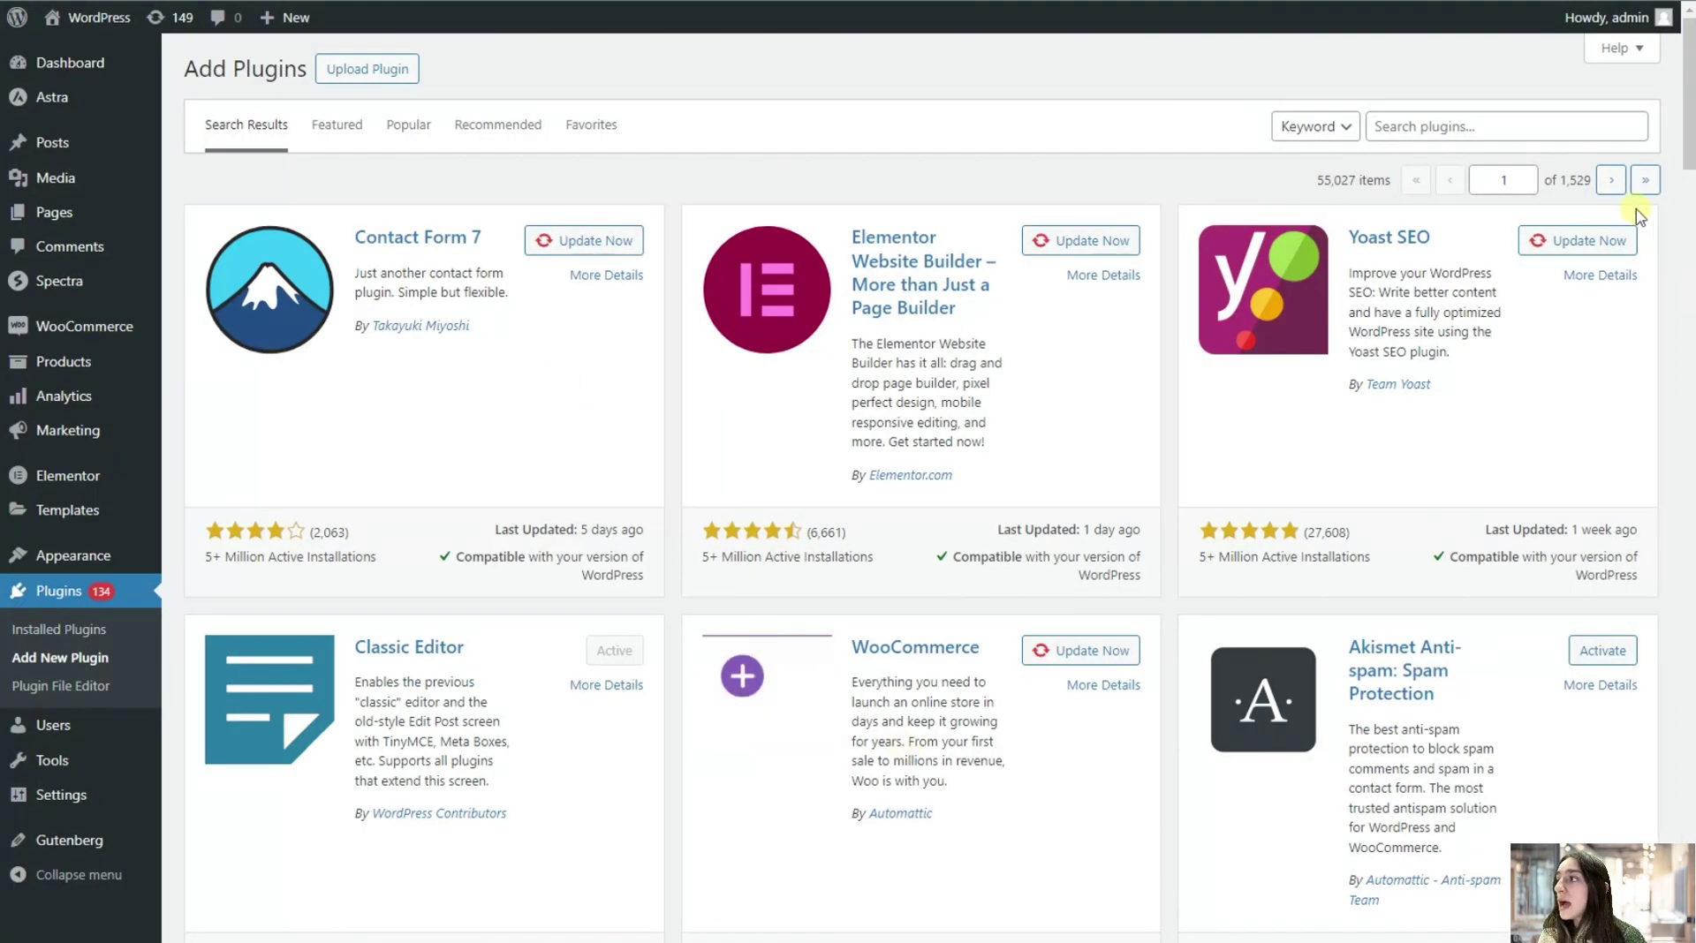
click(1564, 124)
text(flo)
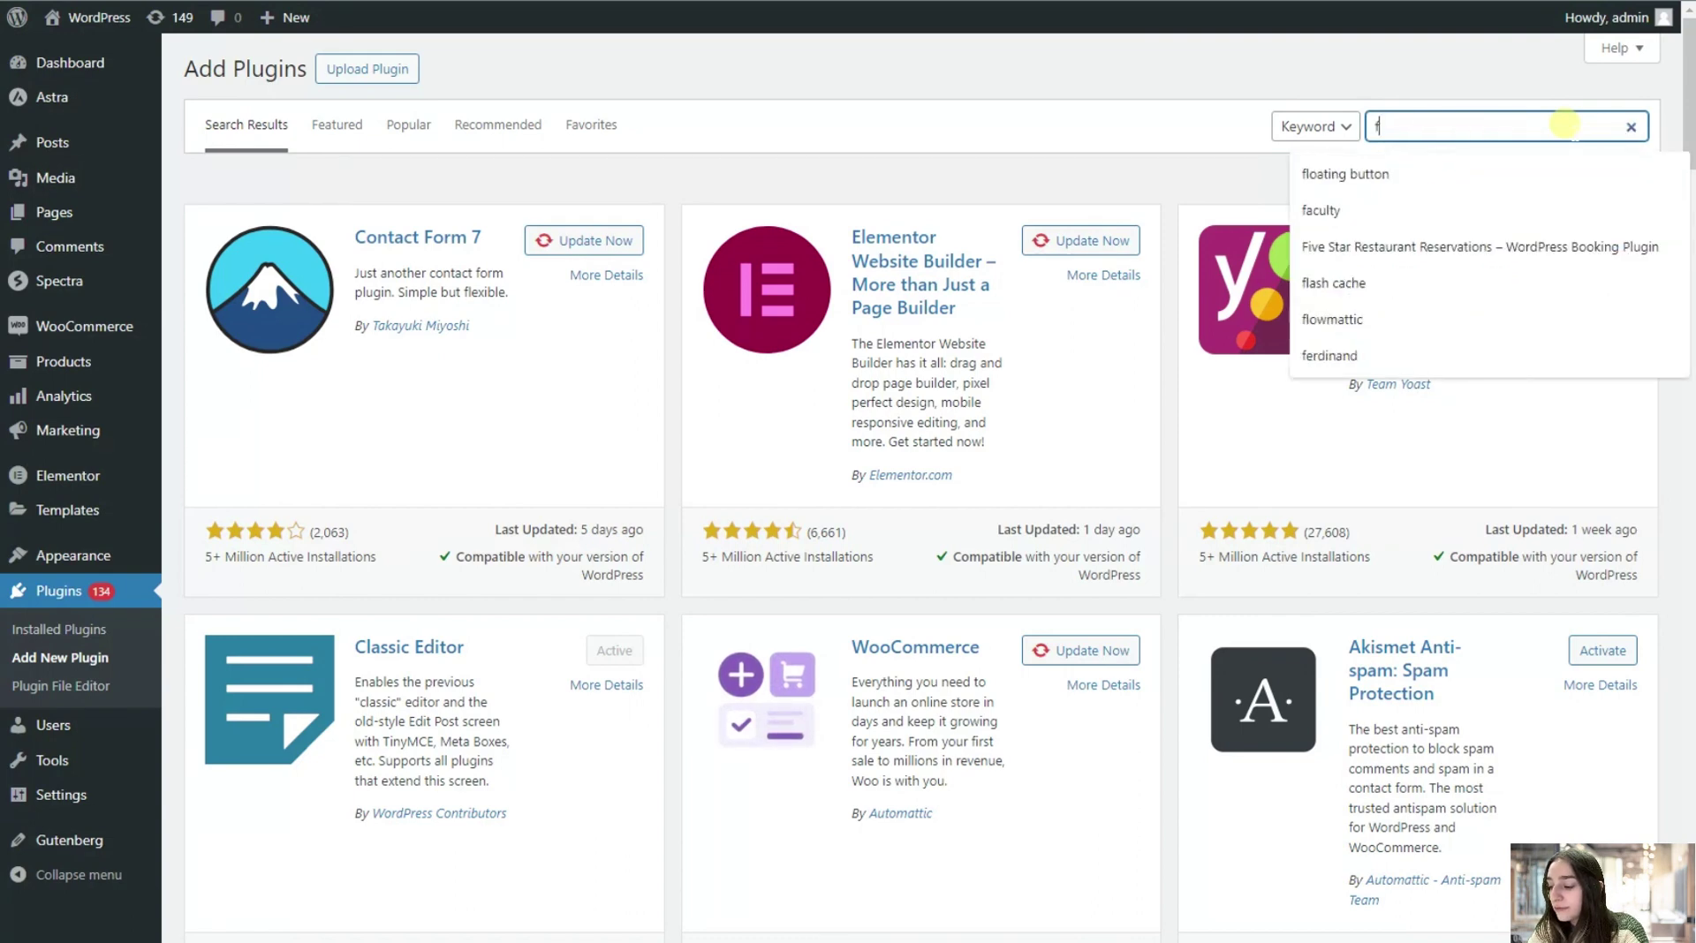
text(ating button)
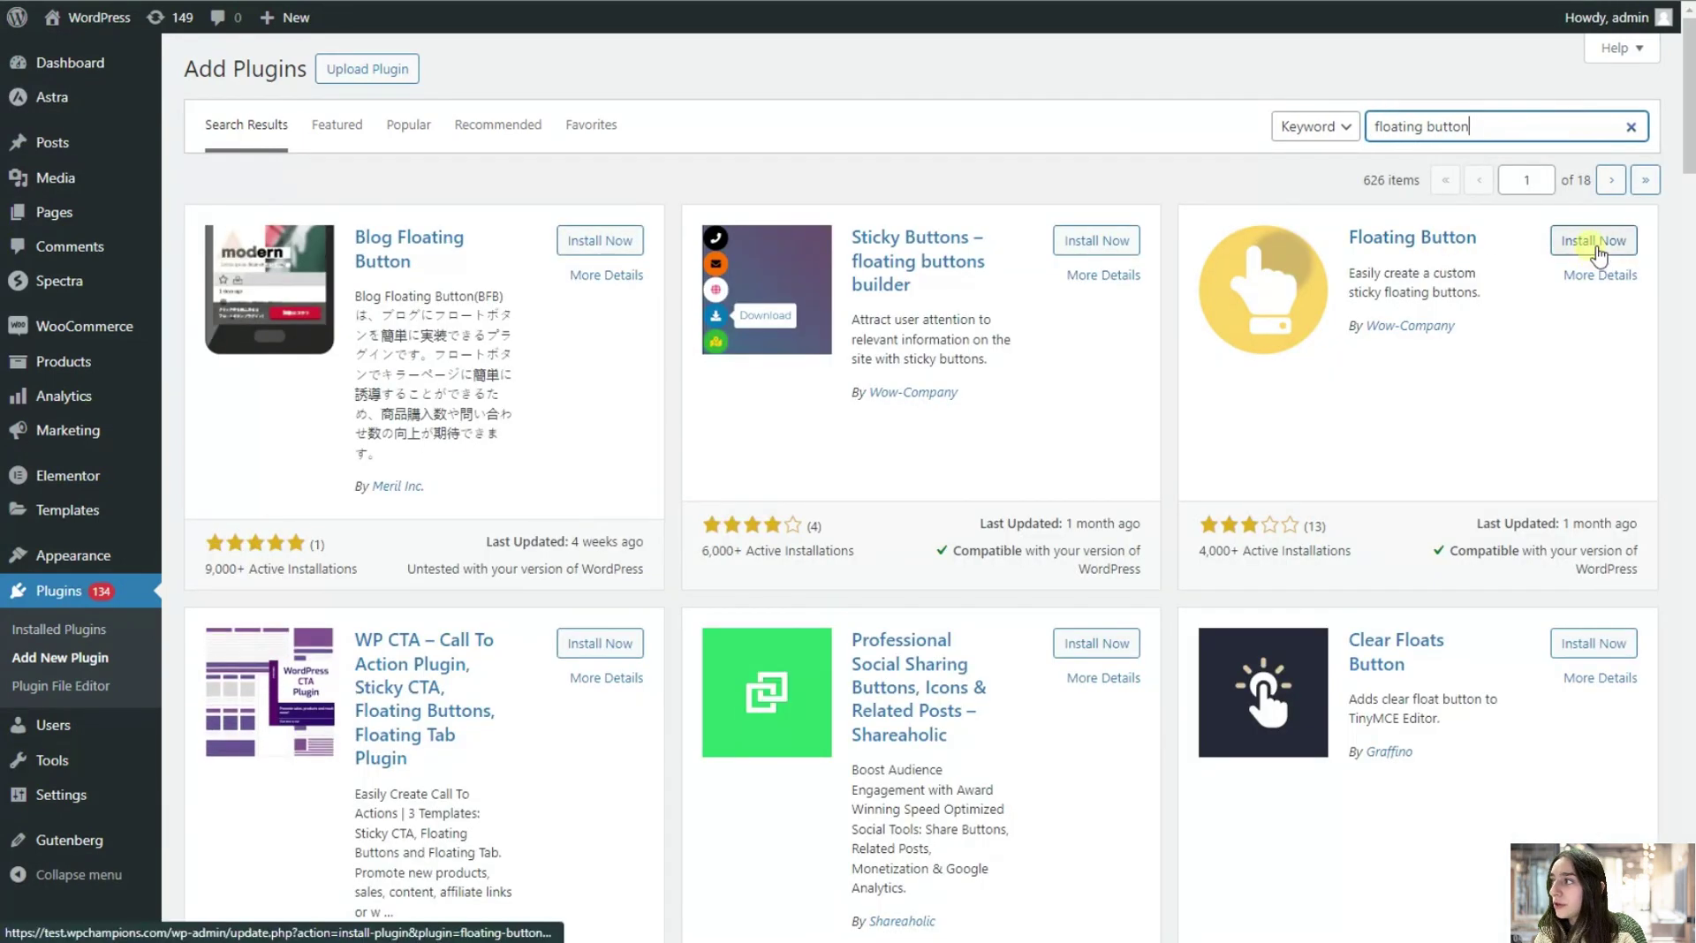
Step: Install and activate the Floating Button plugin, then go to its Floating Button Lite list
click(1597, 249)
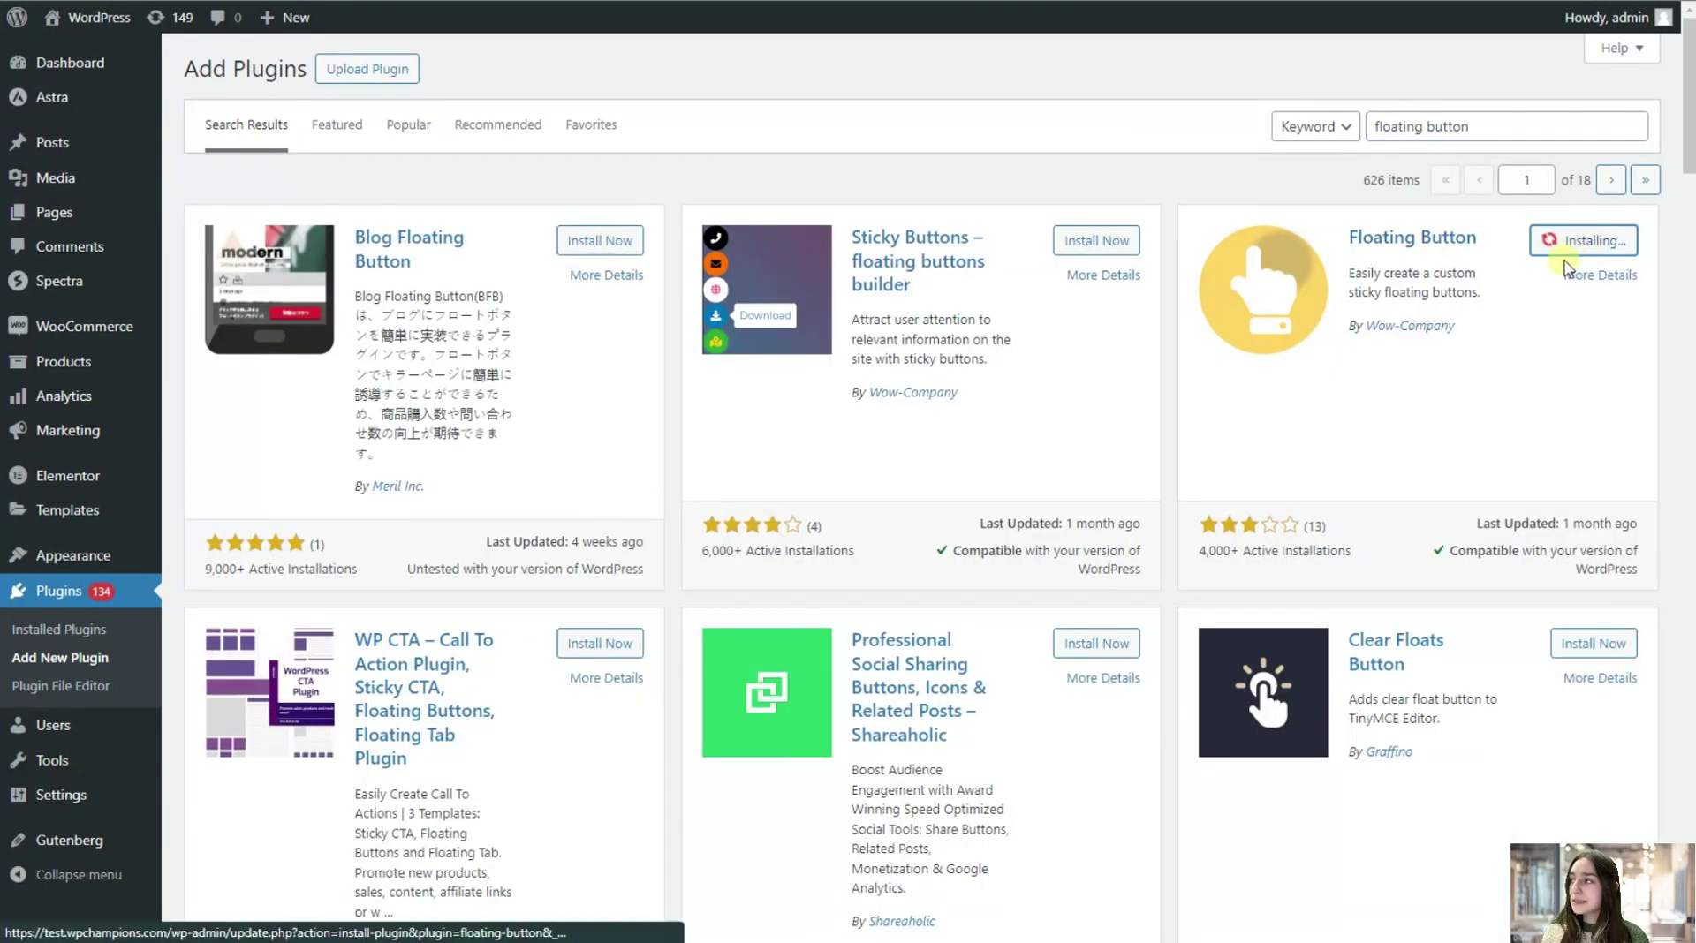
click(1585, 245)
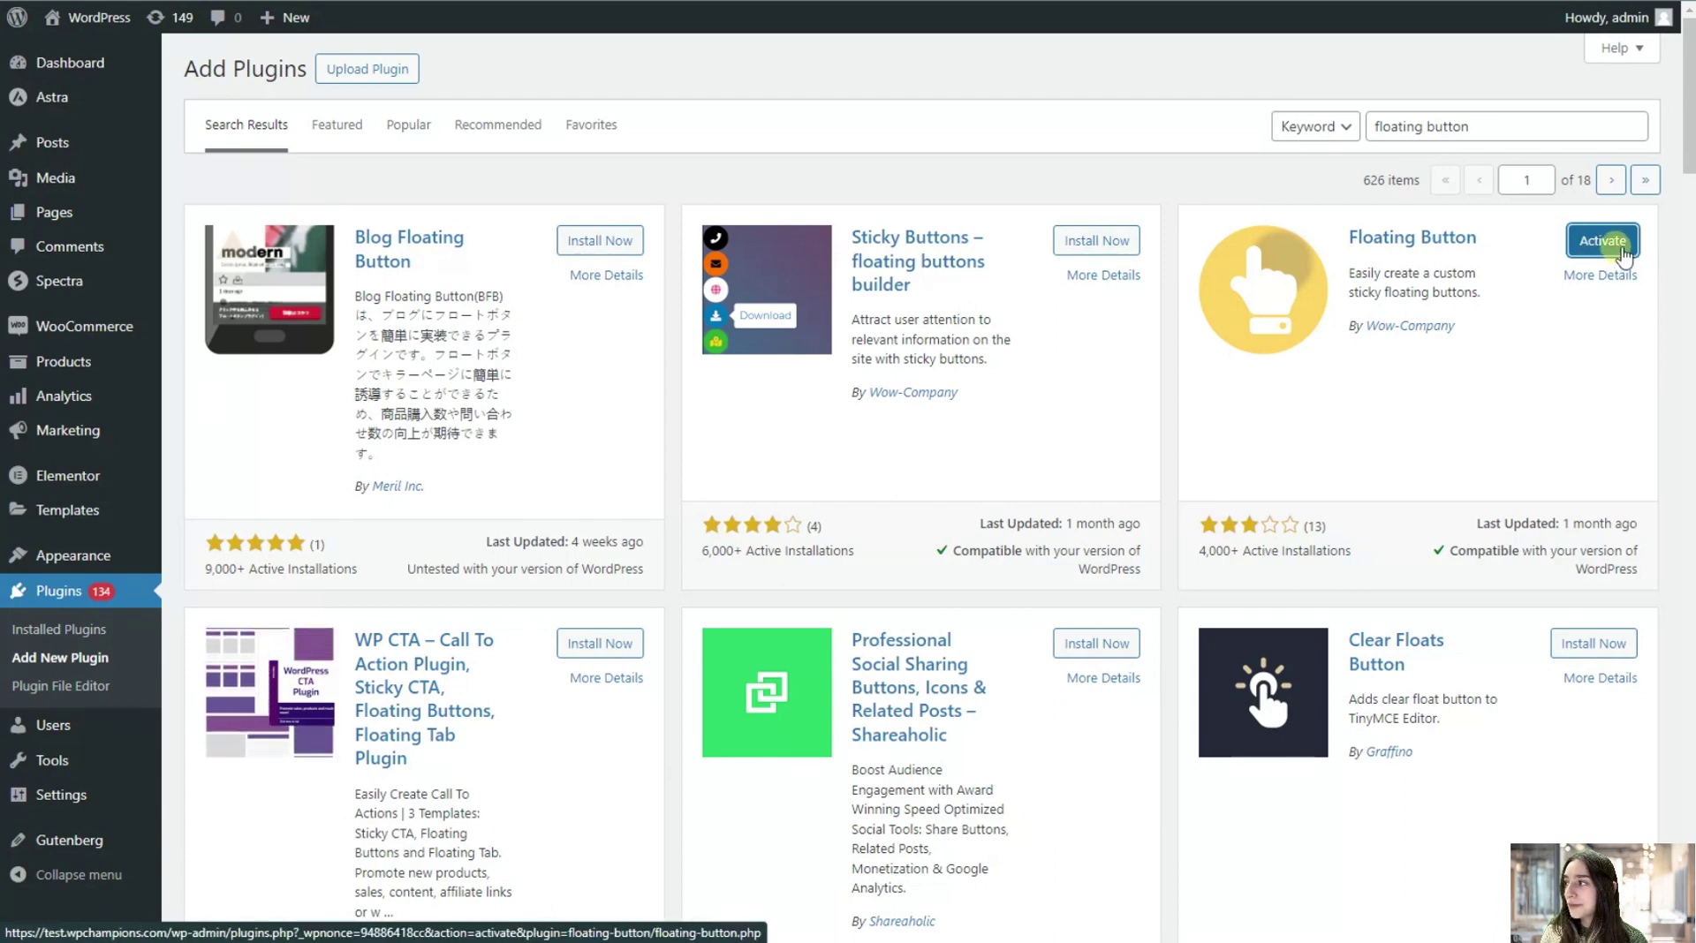
click(1623, 252)
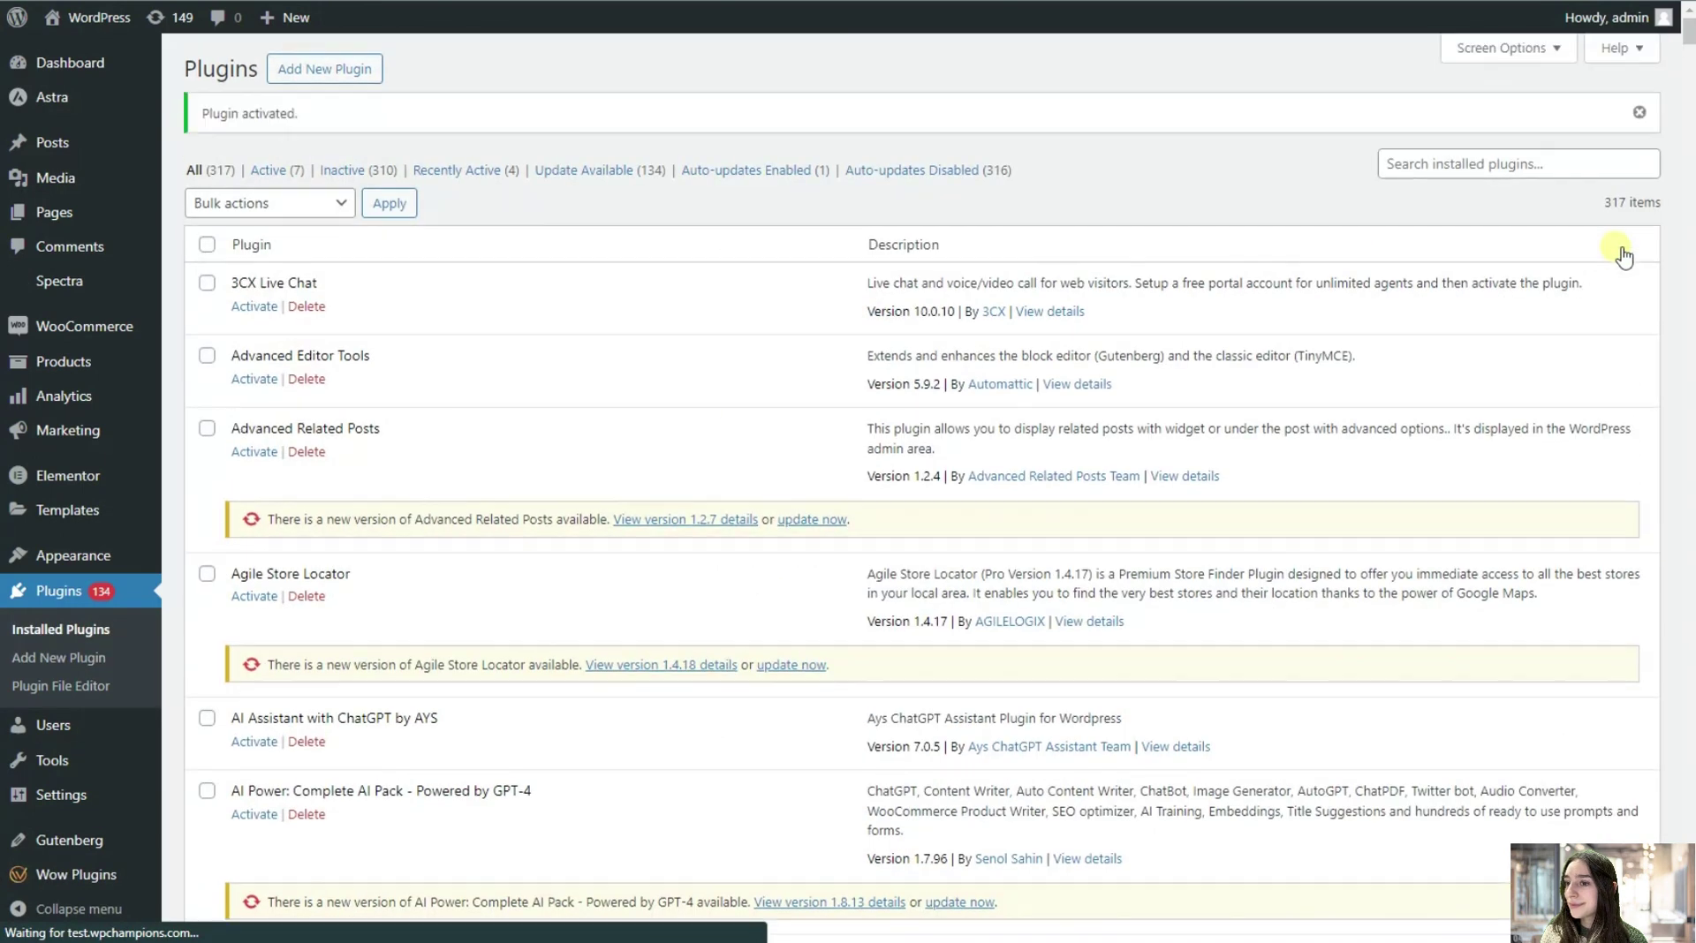
click(79, 875)
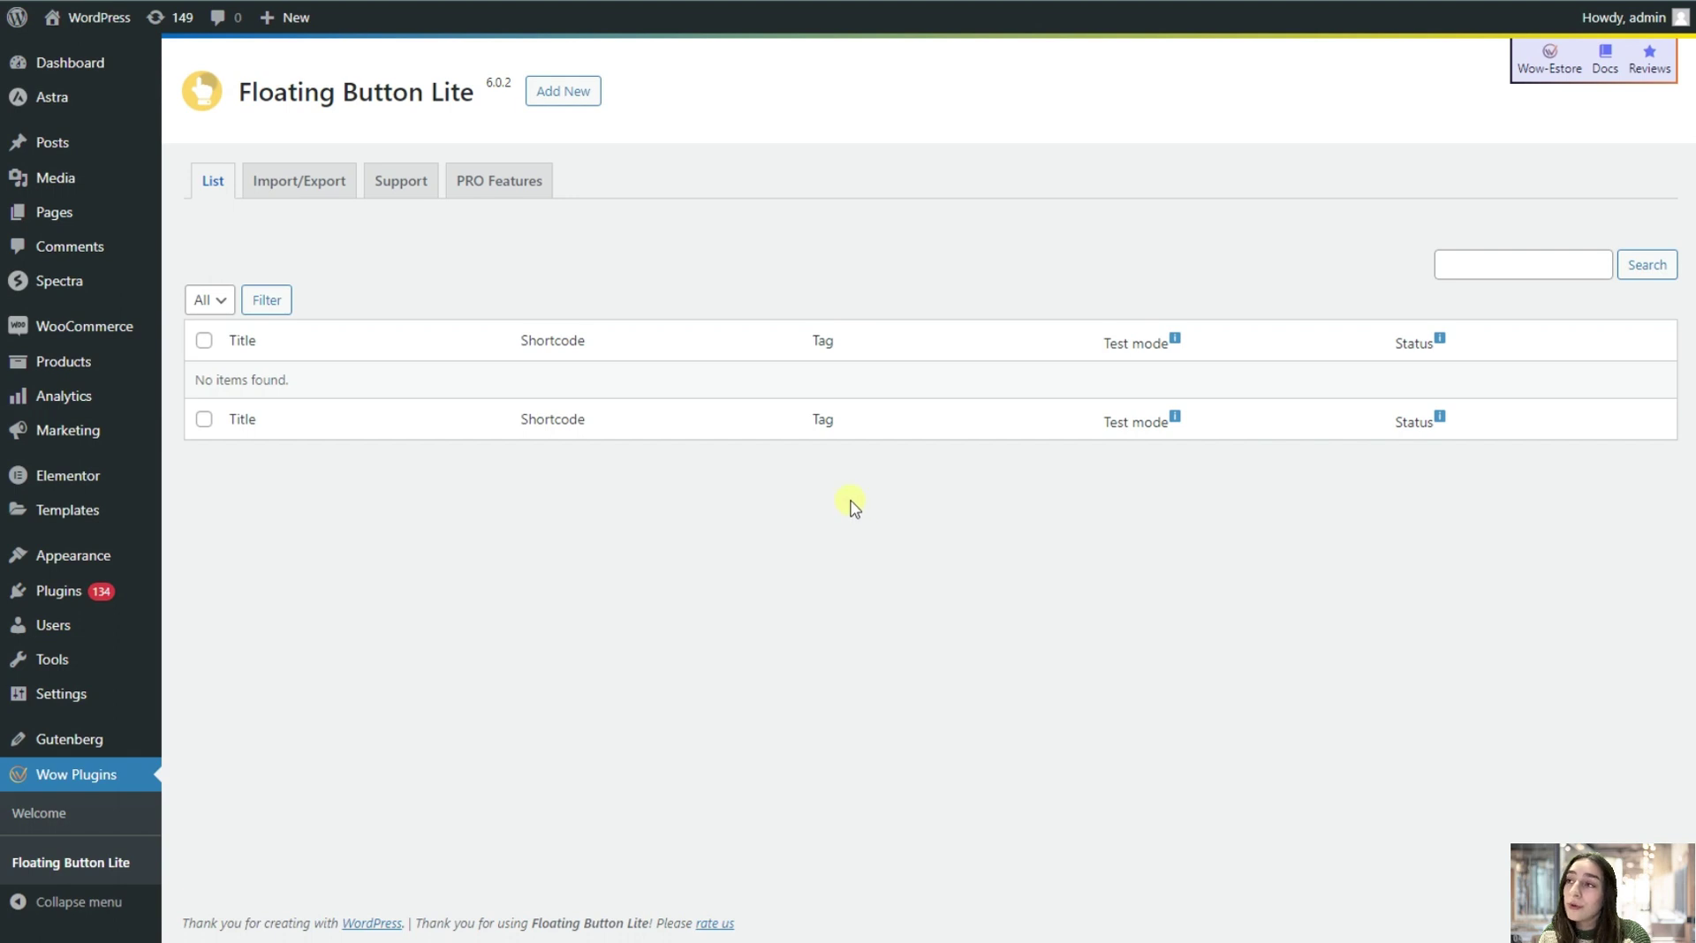
Step: Add a new button titled 'Social Panel', main label 'Social media', type Main Button
click(582, 94)
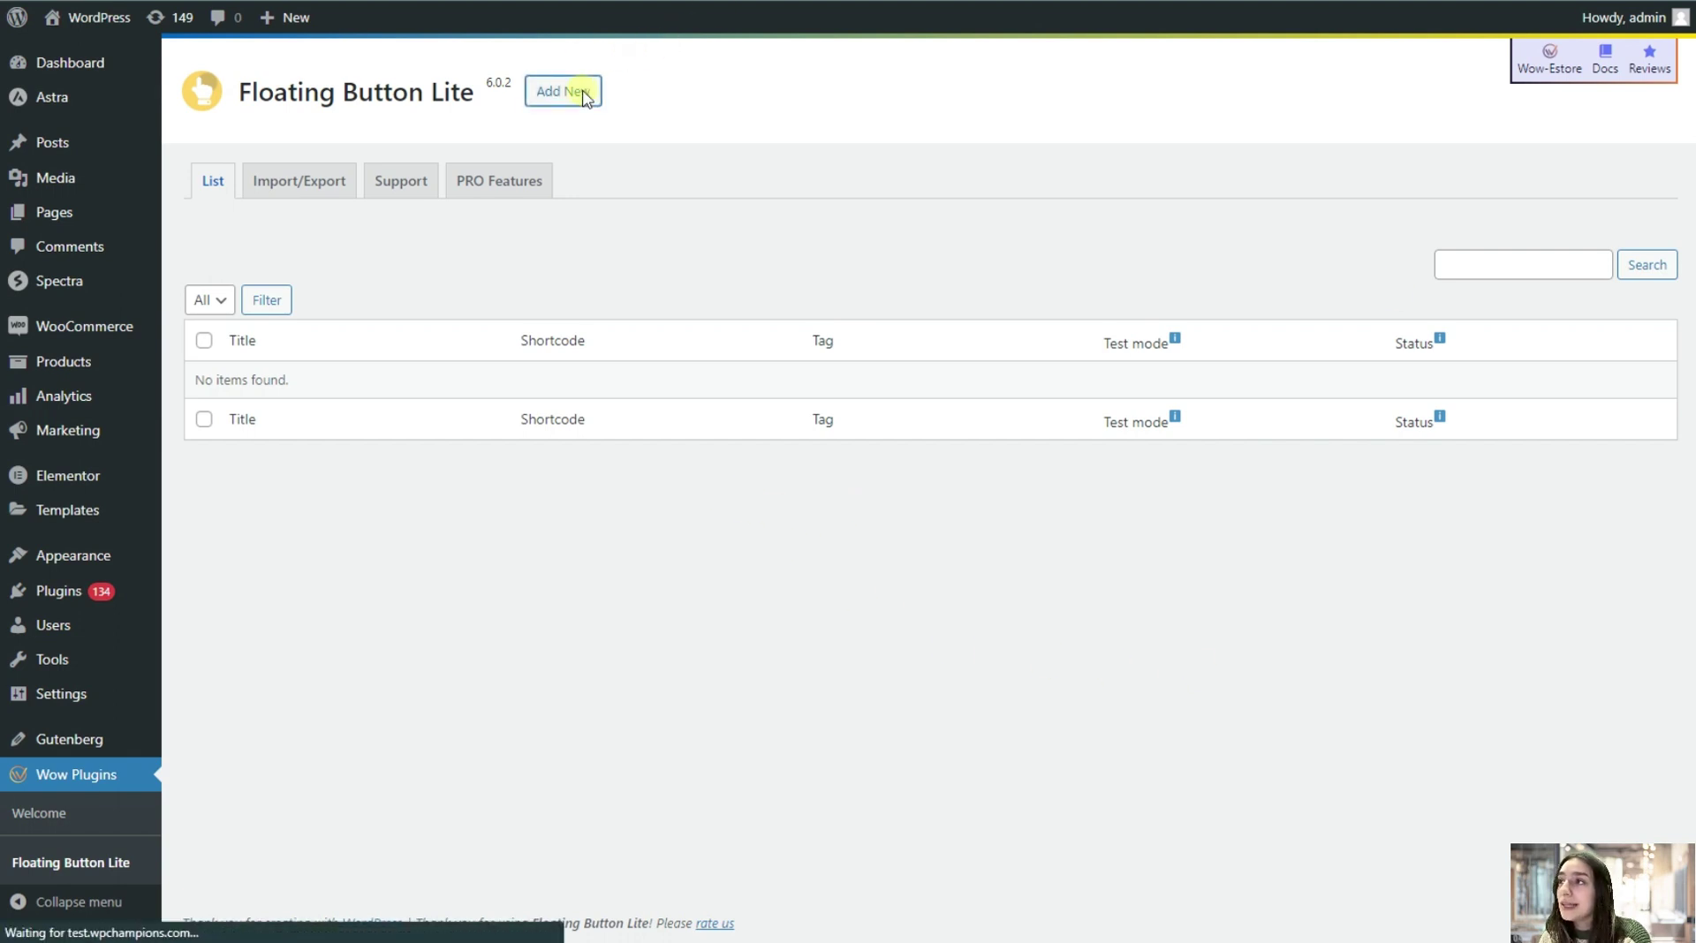
click(440, 237)
text(S)
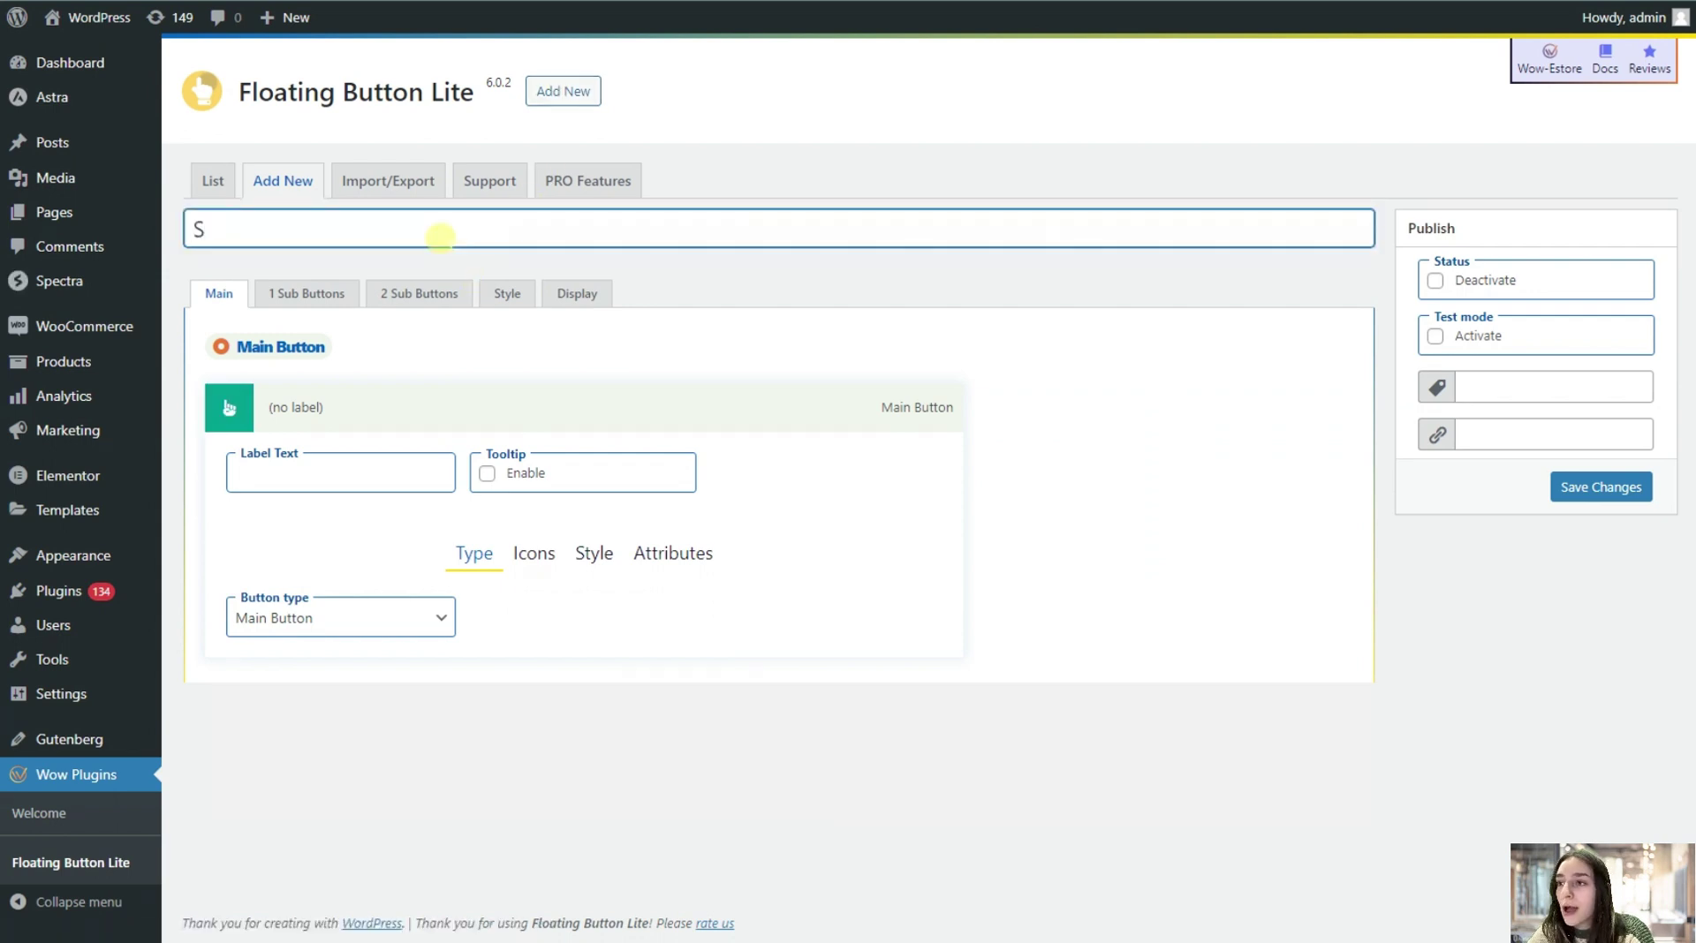
text(ocial Panel)
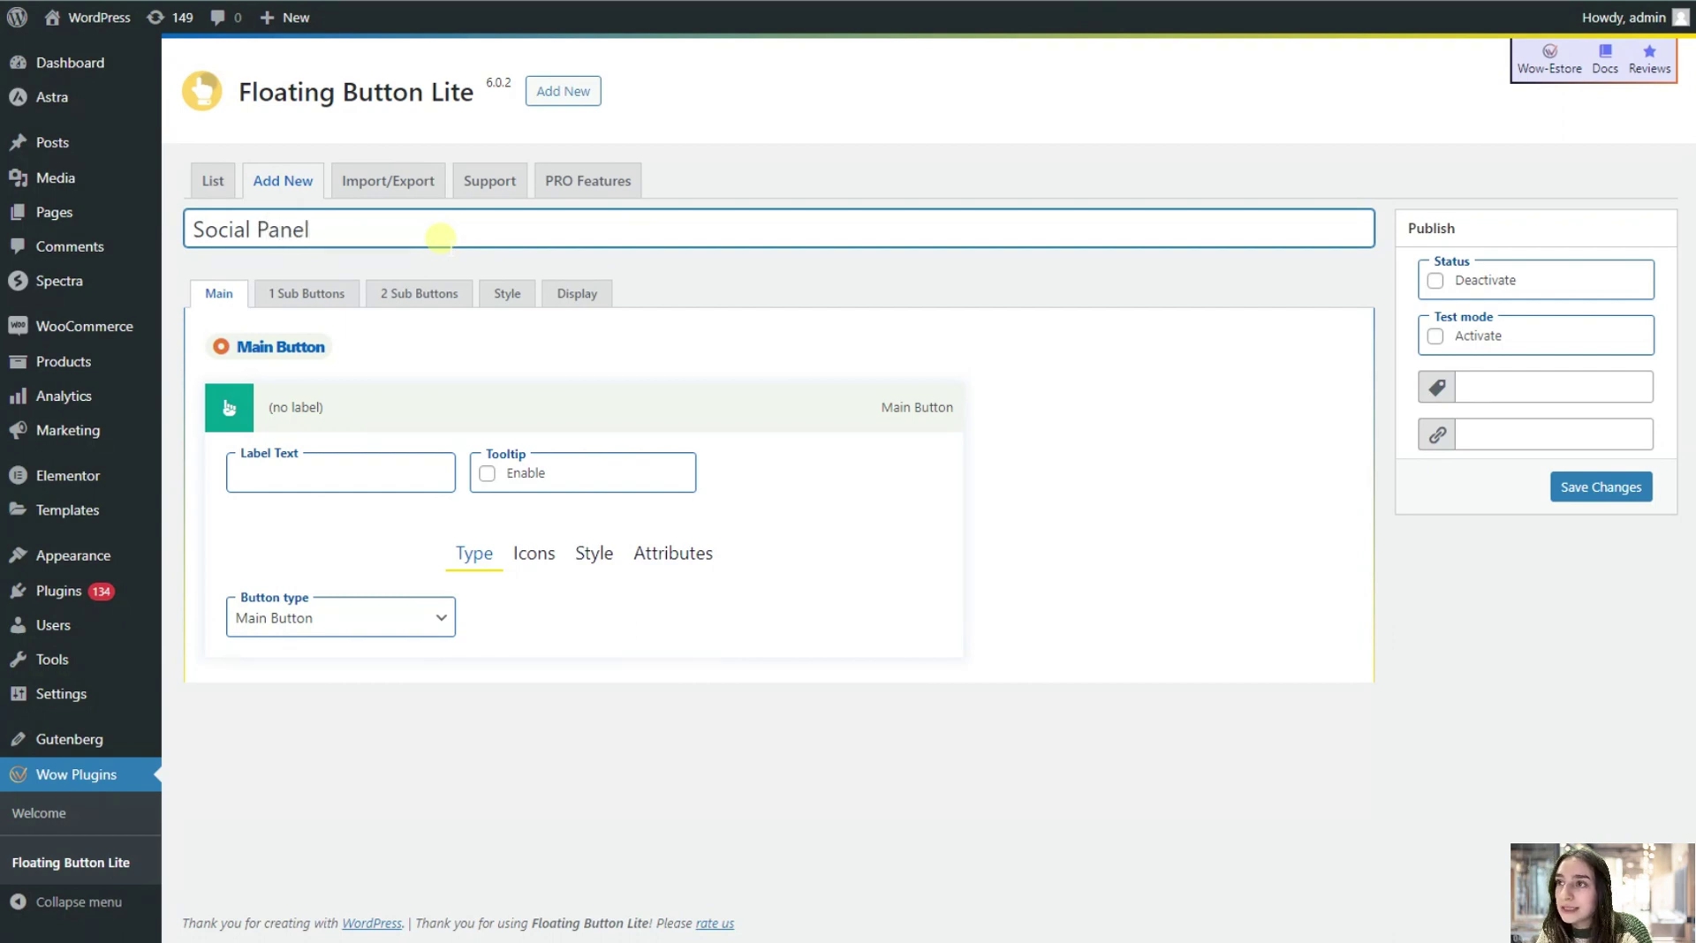
click(277, 471)
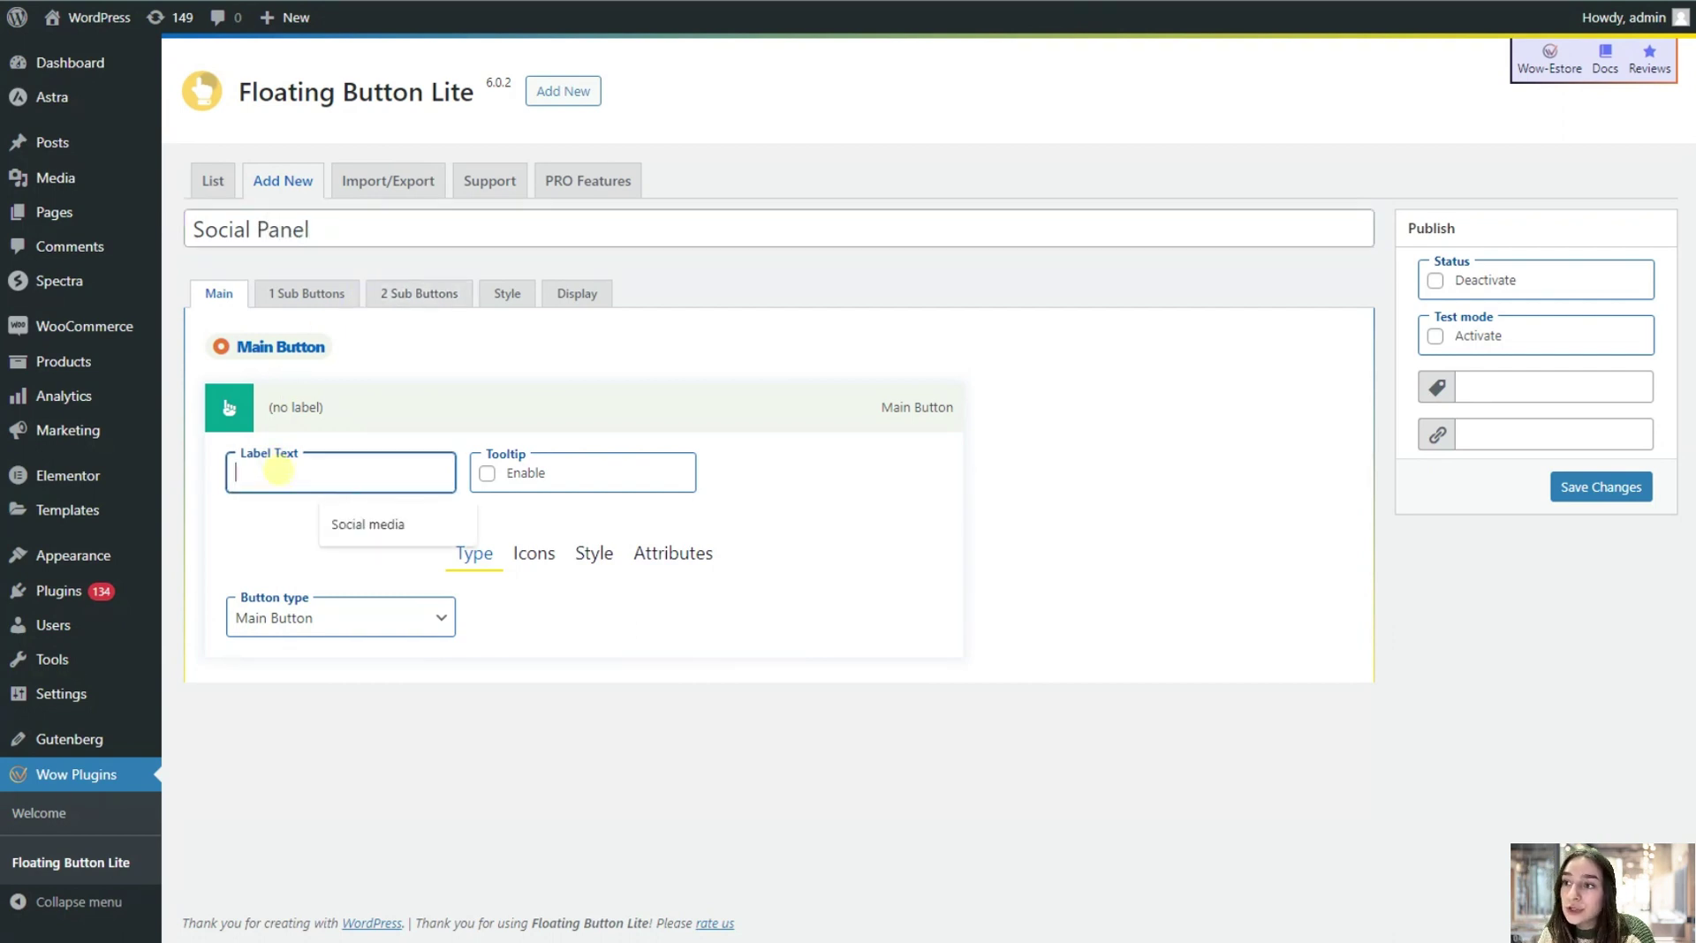
click(360, 526)
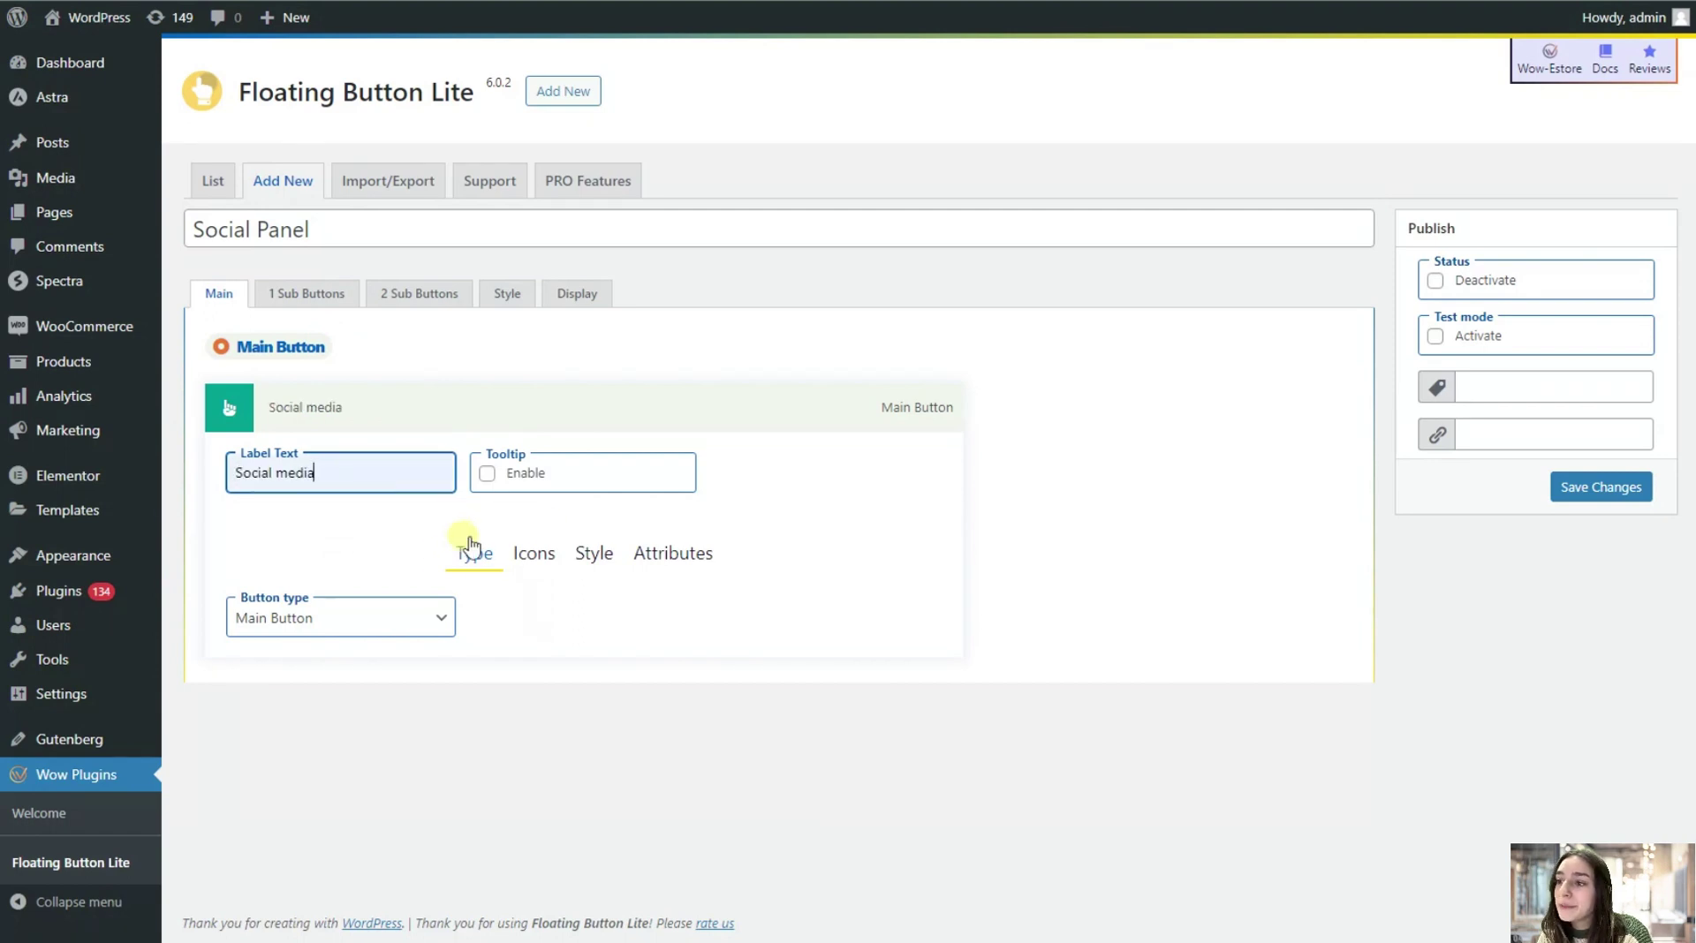
click(358, 618)
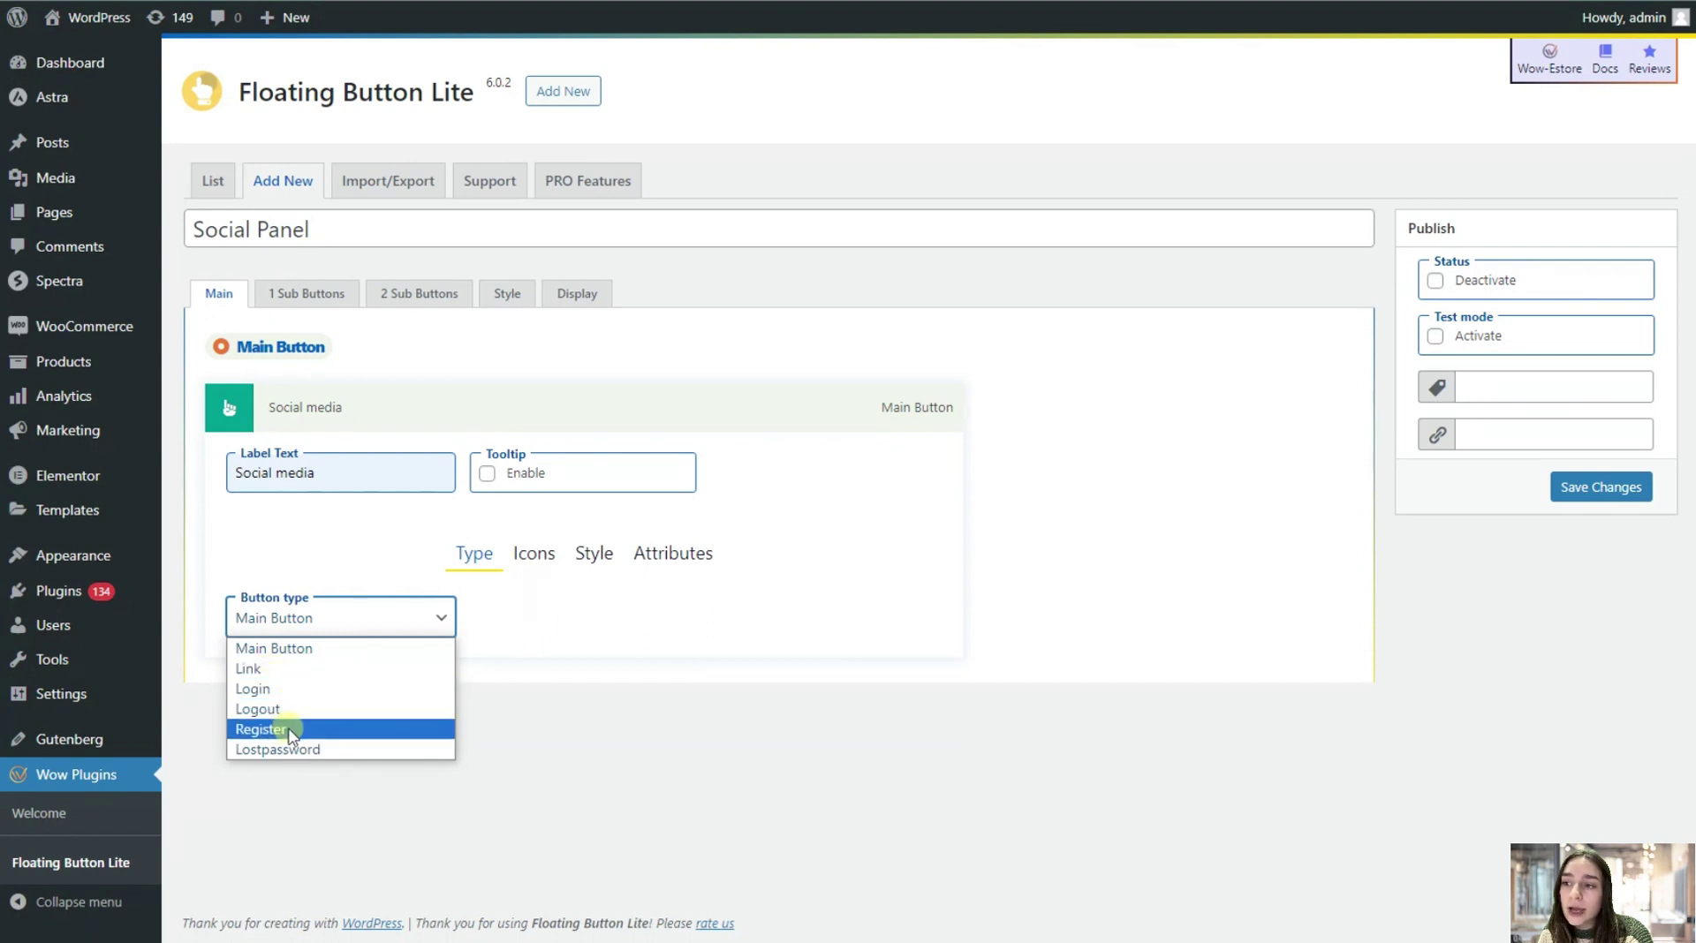
click(300, 649)
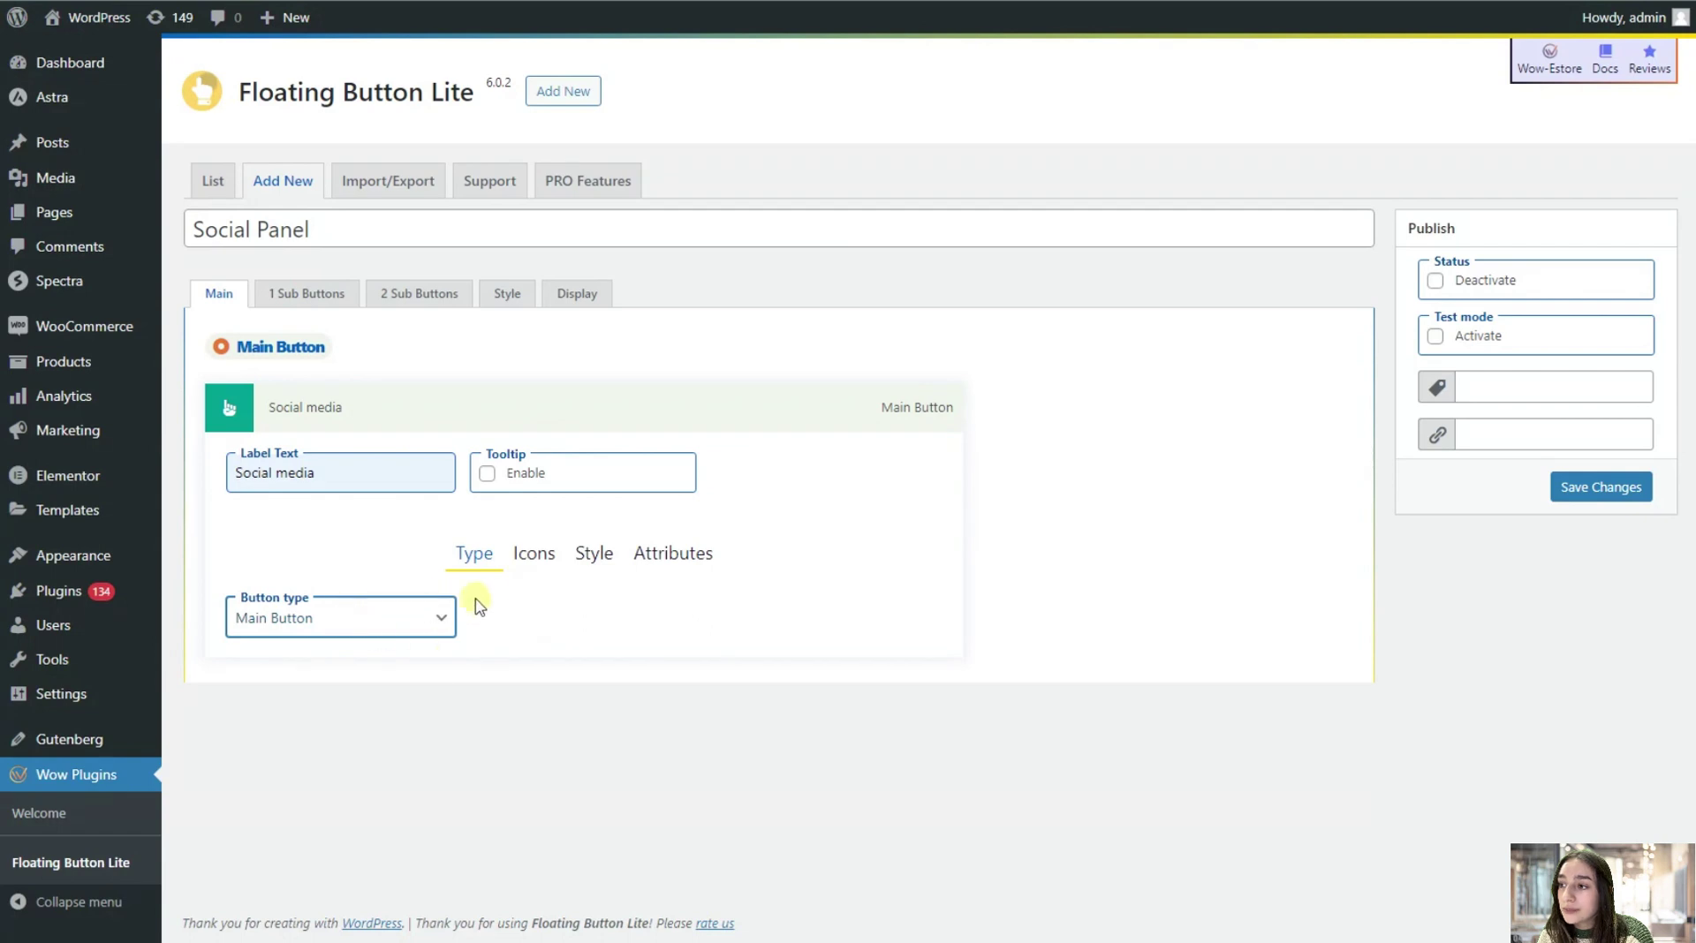
Step: Give the main button the globe icon, leave its colours unchanged, and open 1 Sub Buttons
click(531, 563)
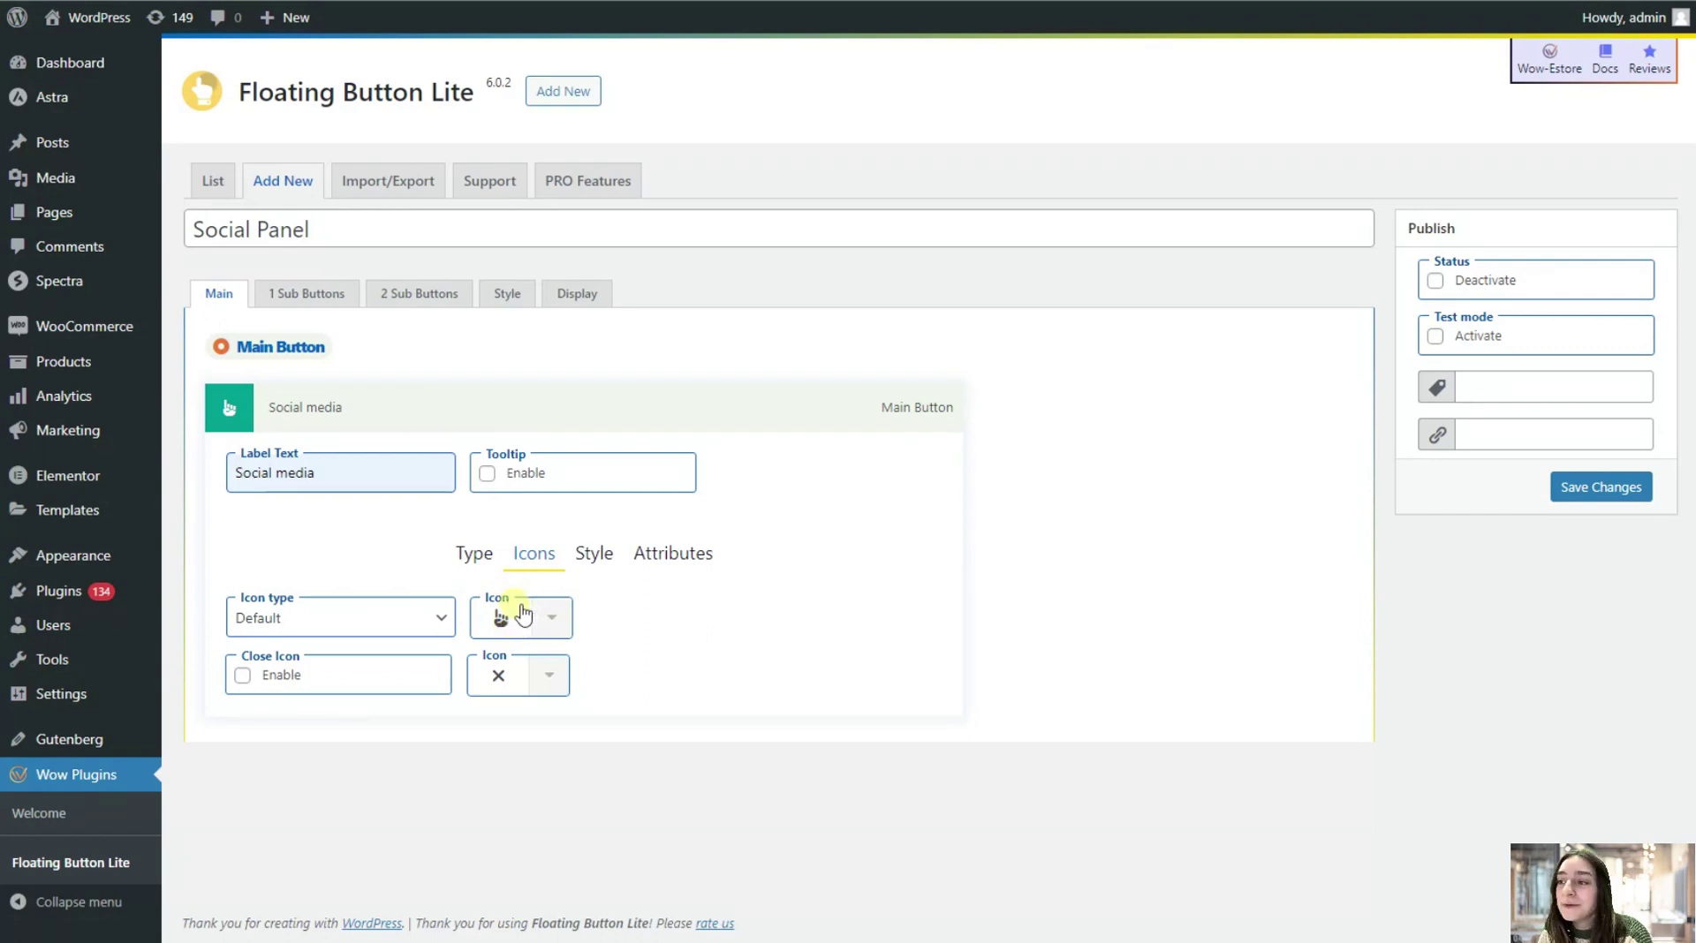
click(552, 628)
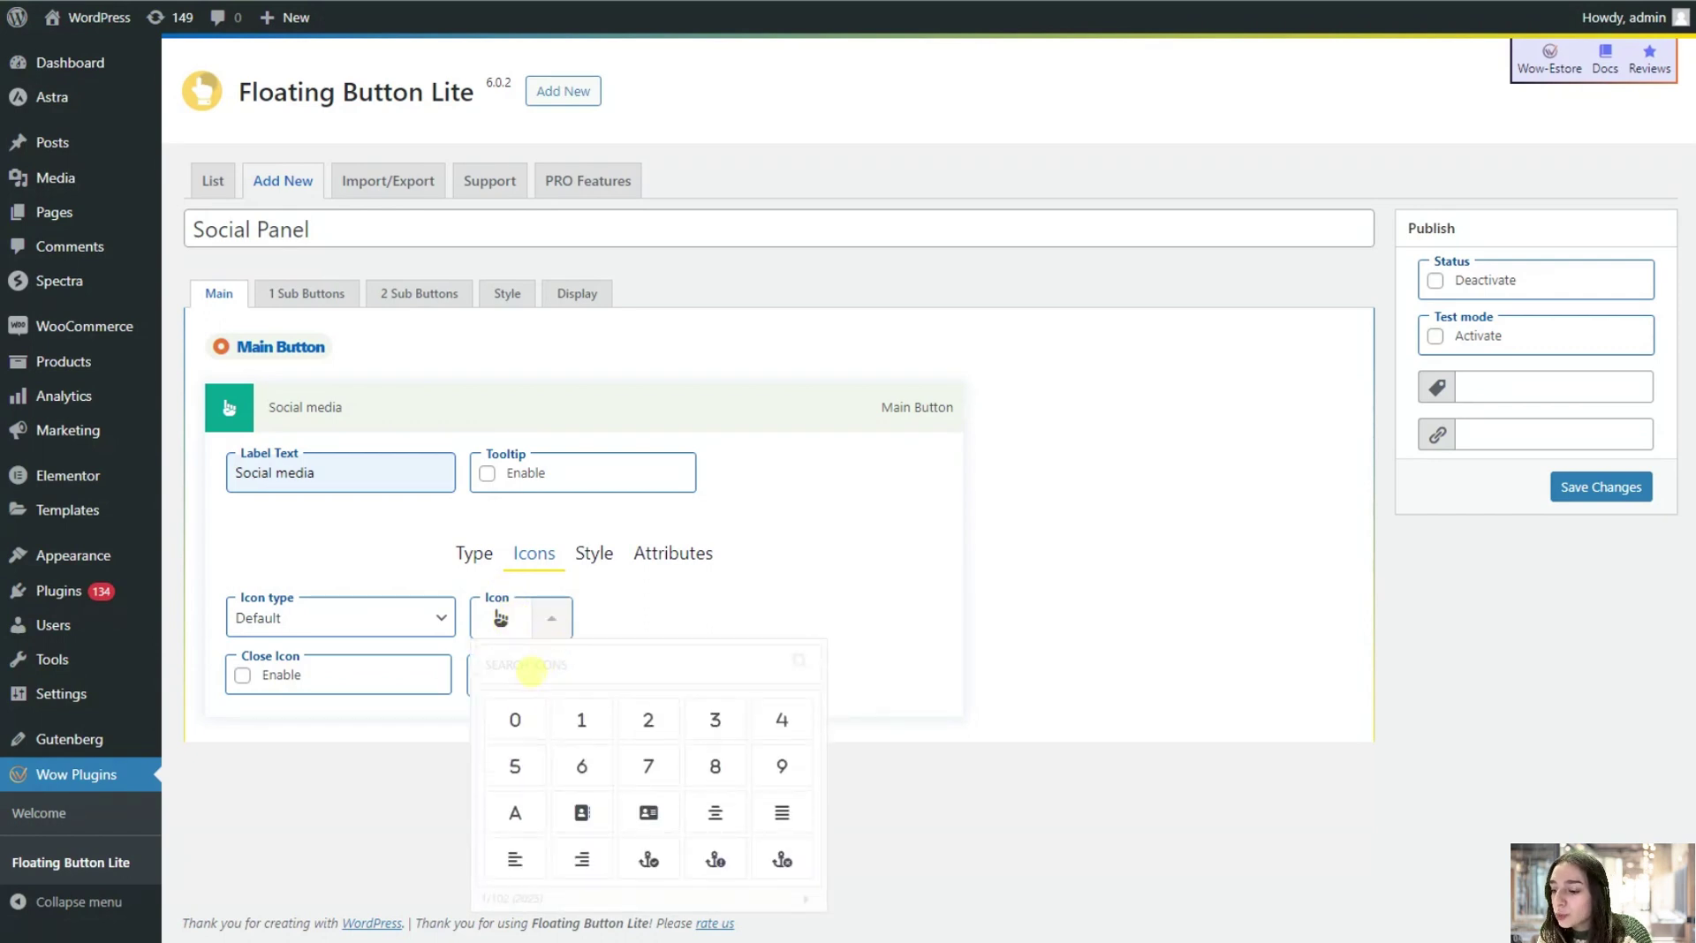
text(glo)
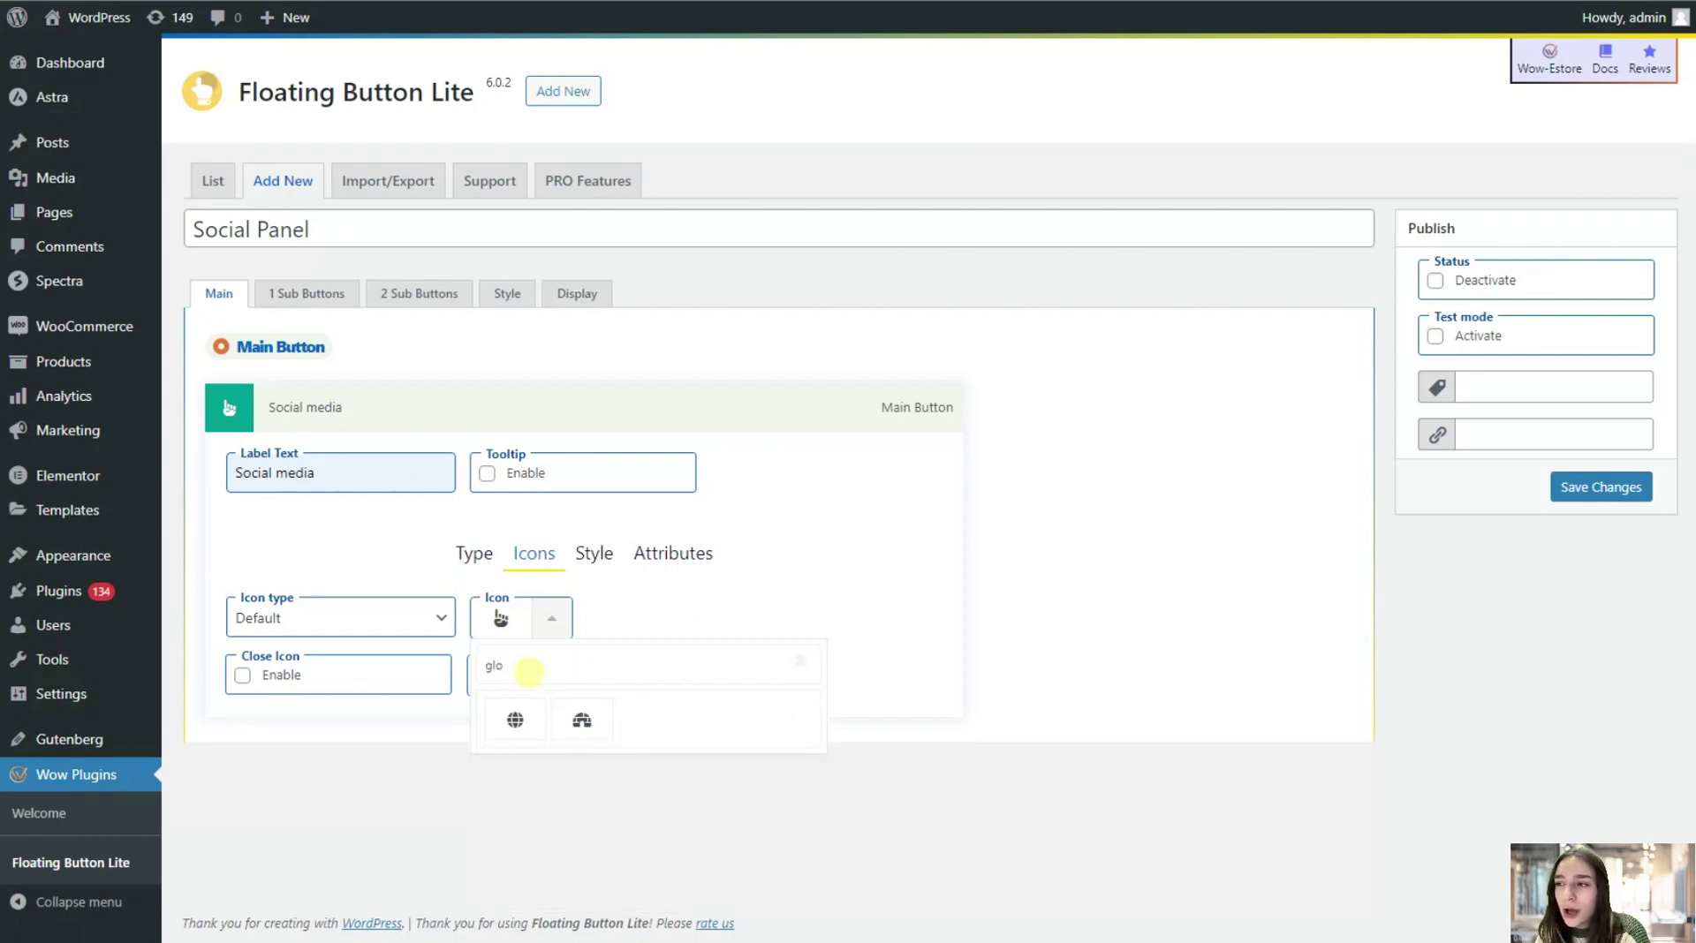
click(515, 720)
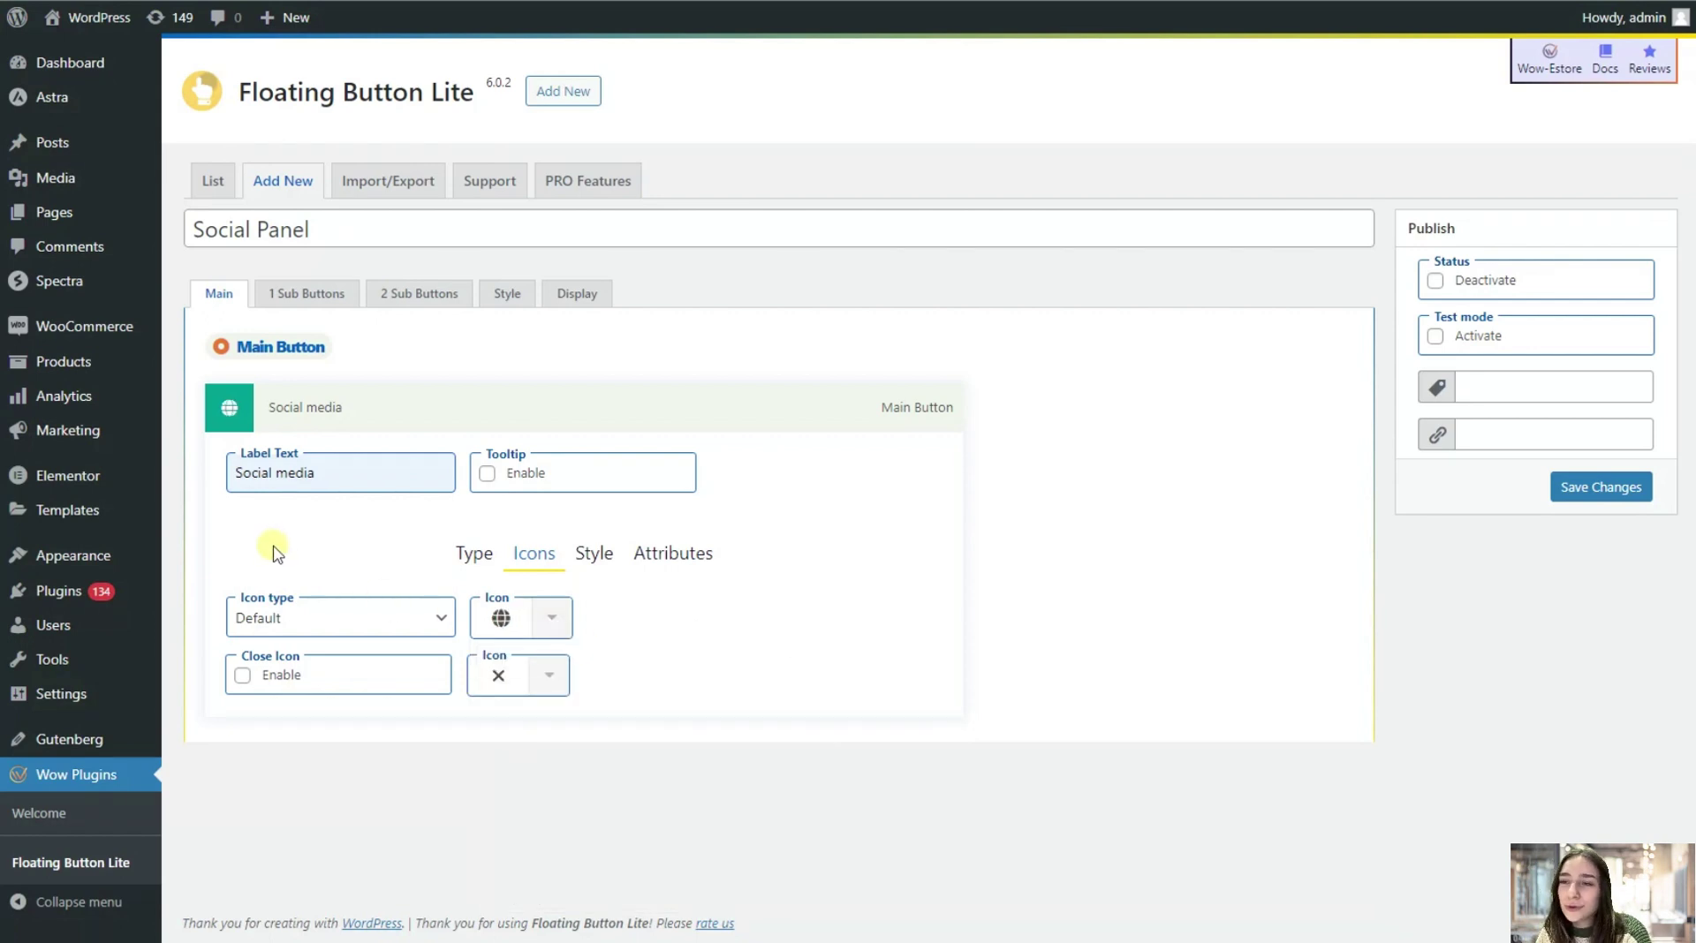
click(588, 556)
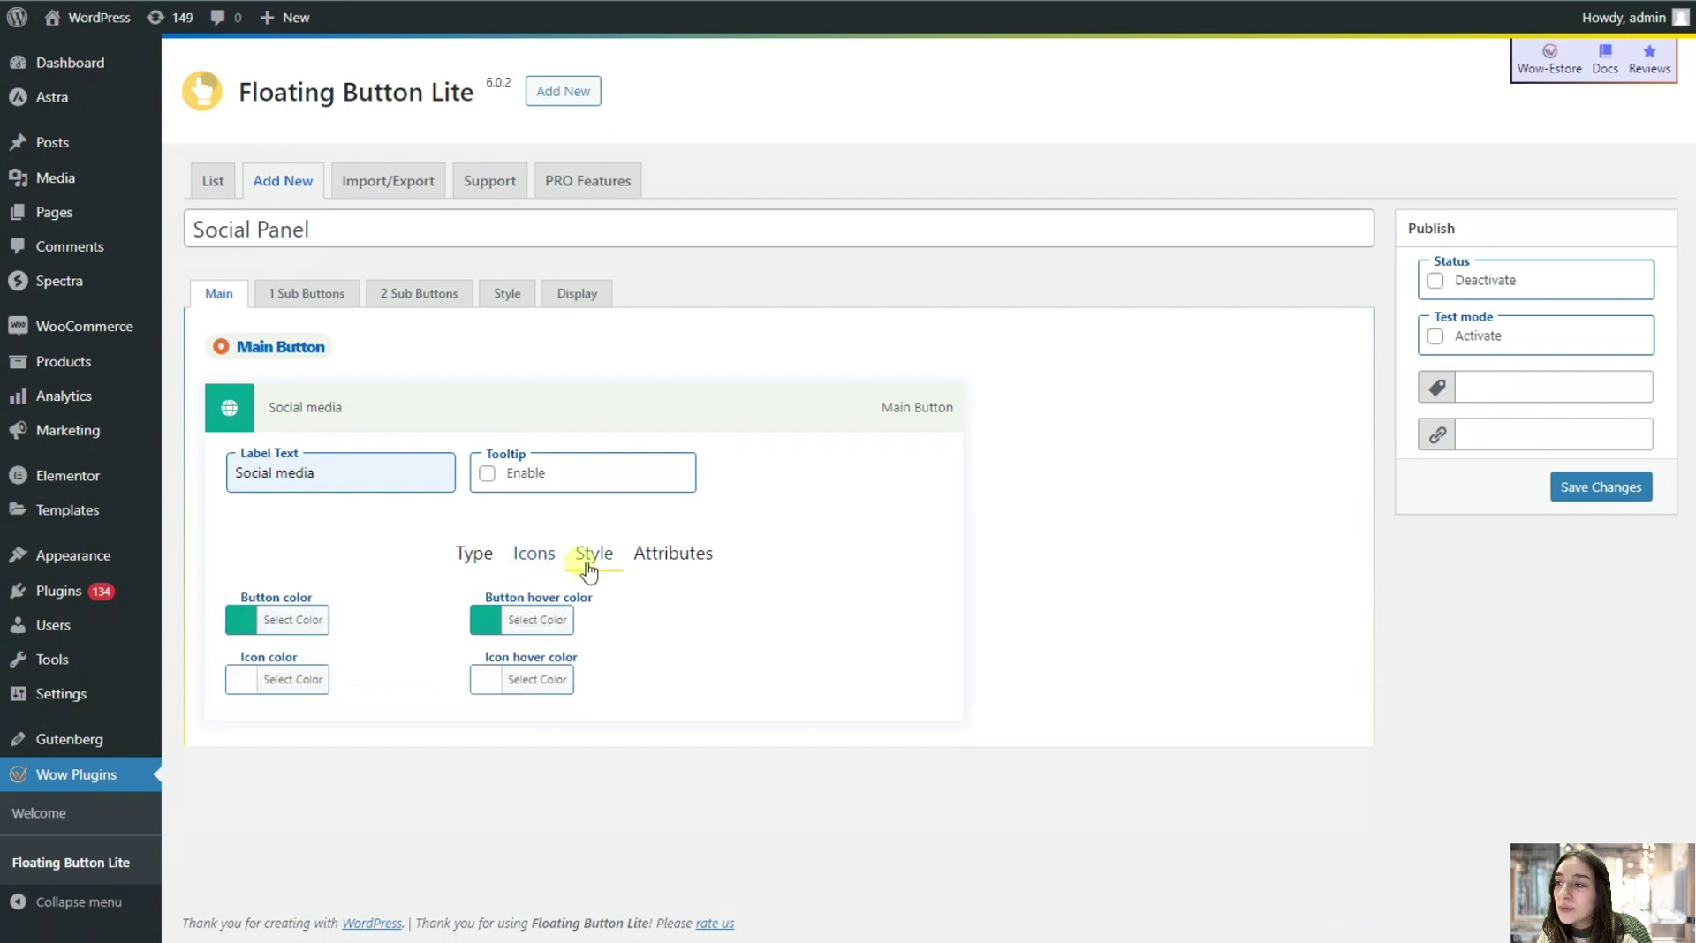
click(250, 621)
click(250, 621)
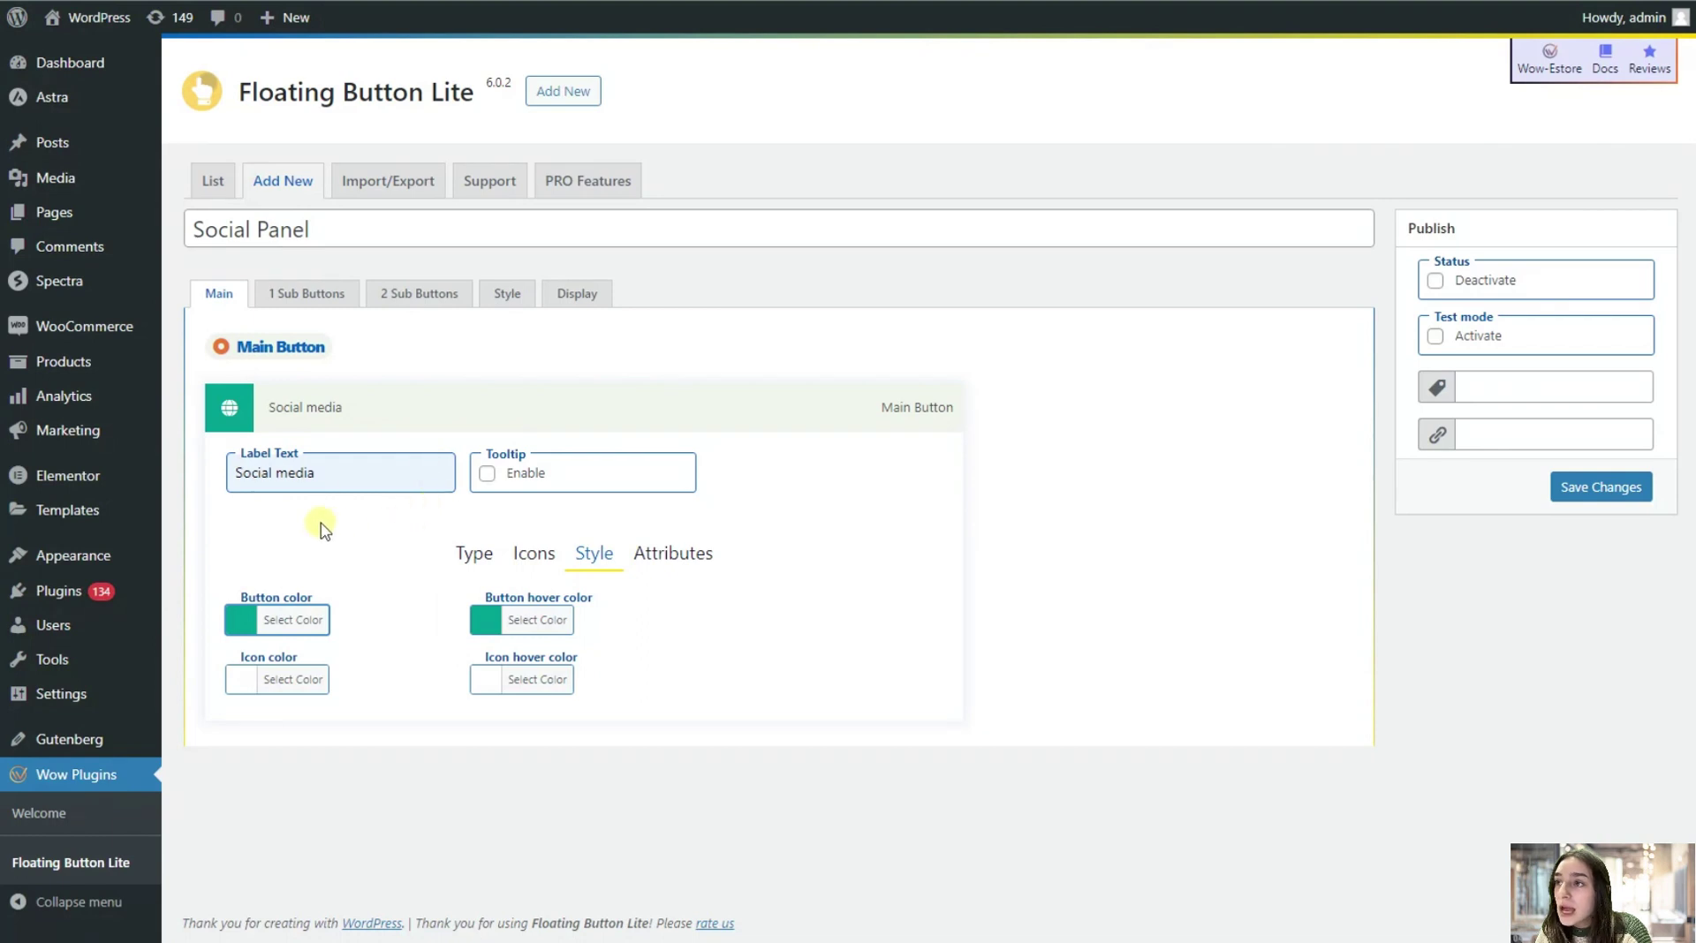
click(298, 300)
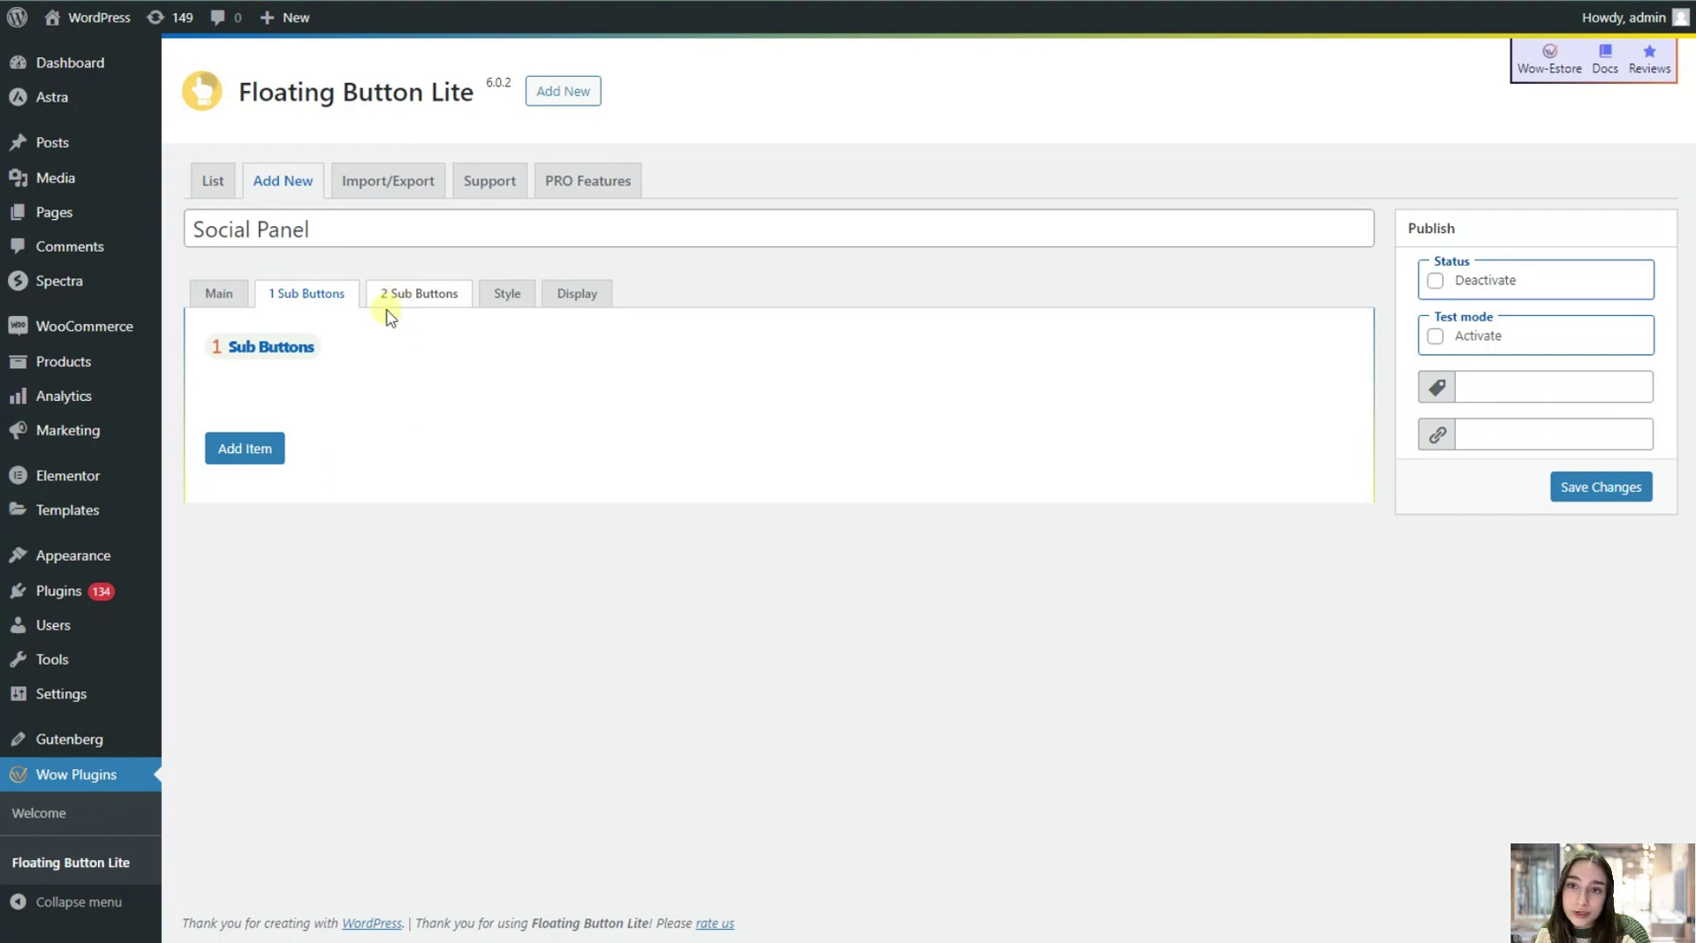
Step: Add an Instagram Link sub-button with the pasted profile URL and the Instagram icon
click(252, 448)
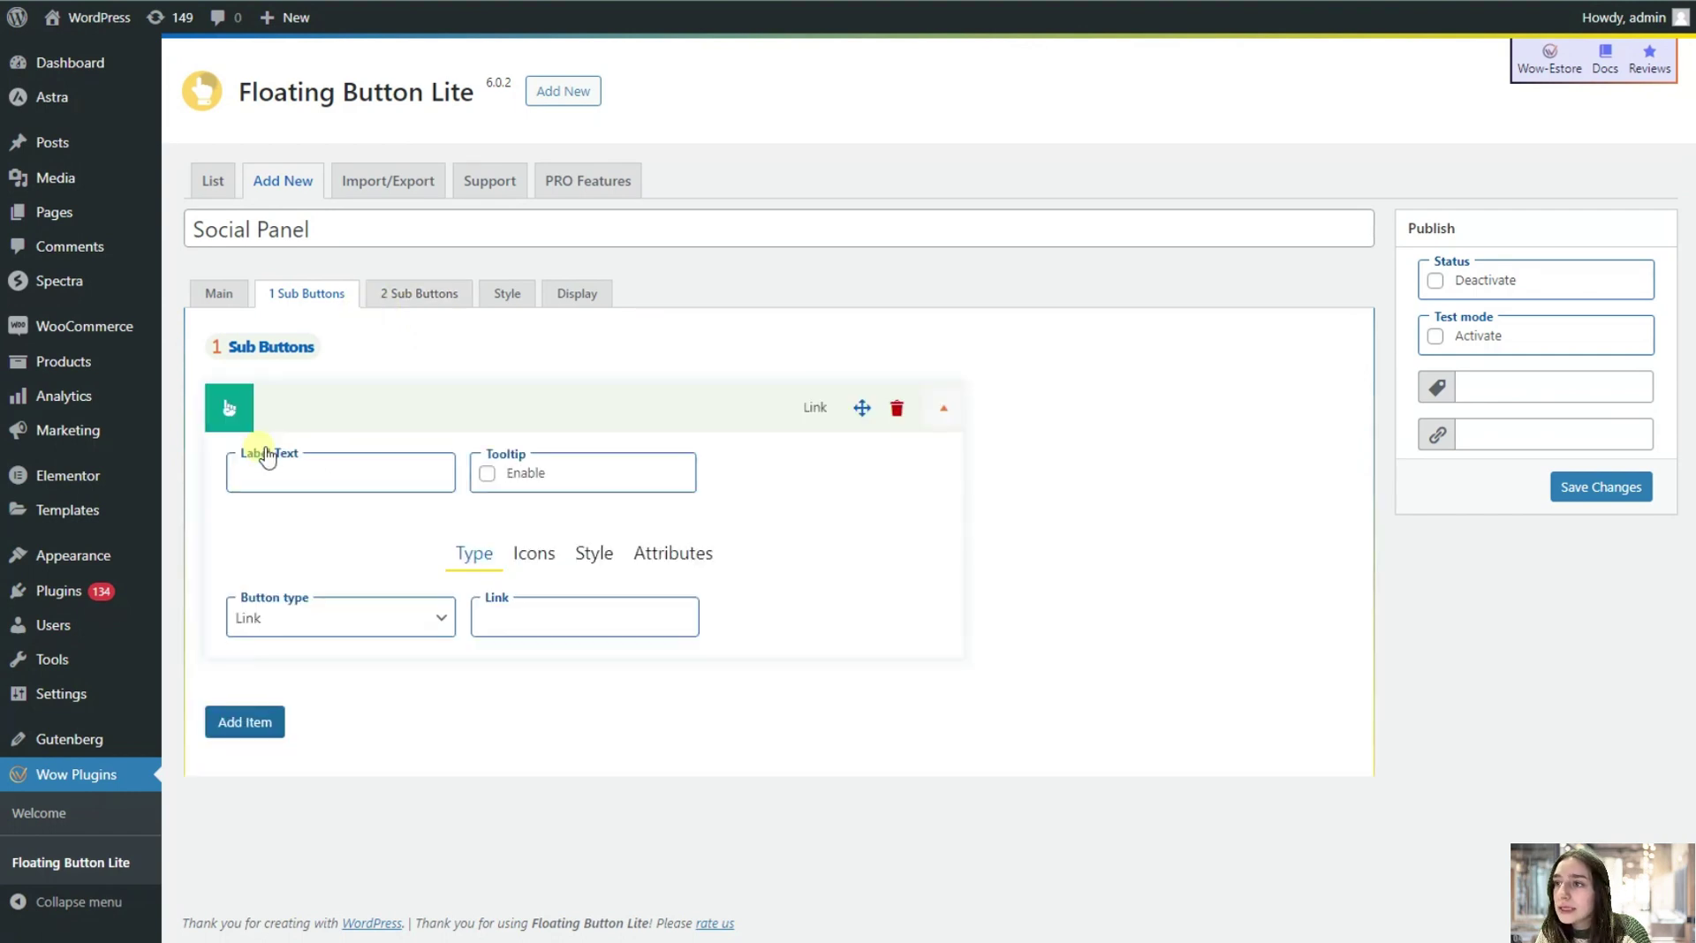
click(256, 472)
click(339, 527)
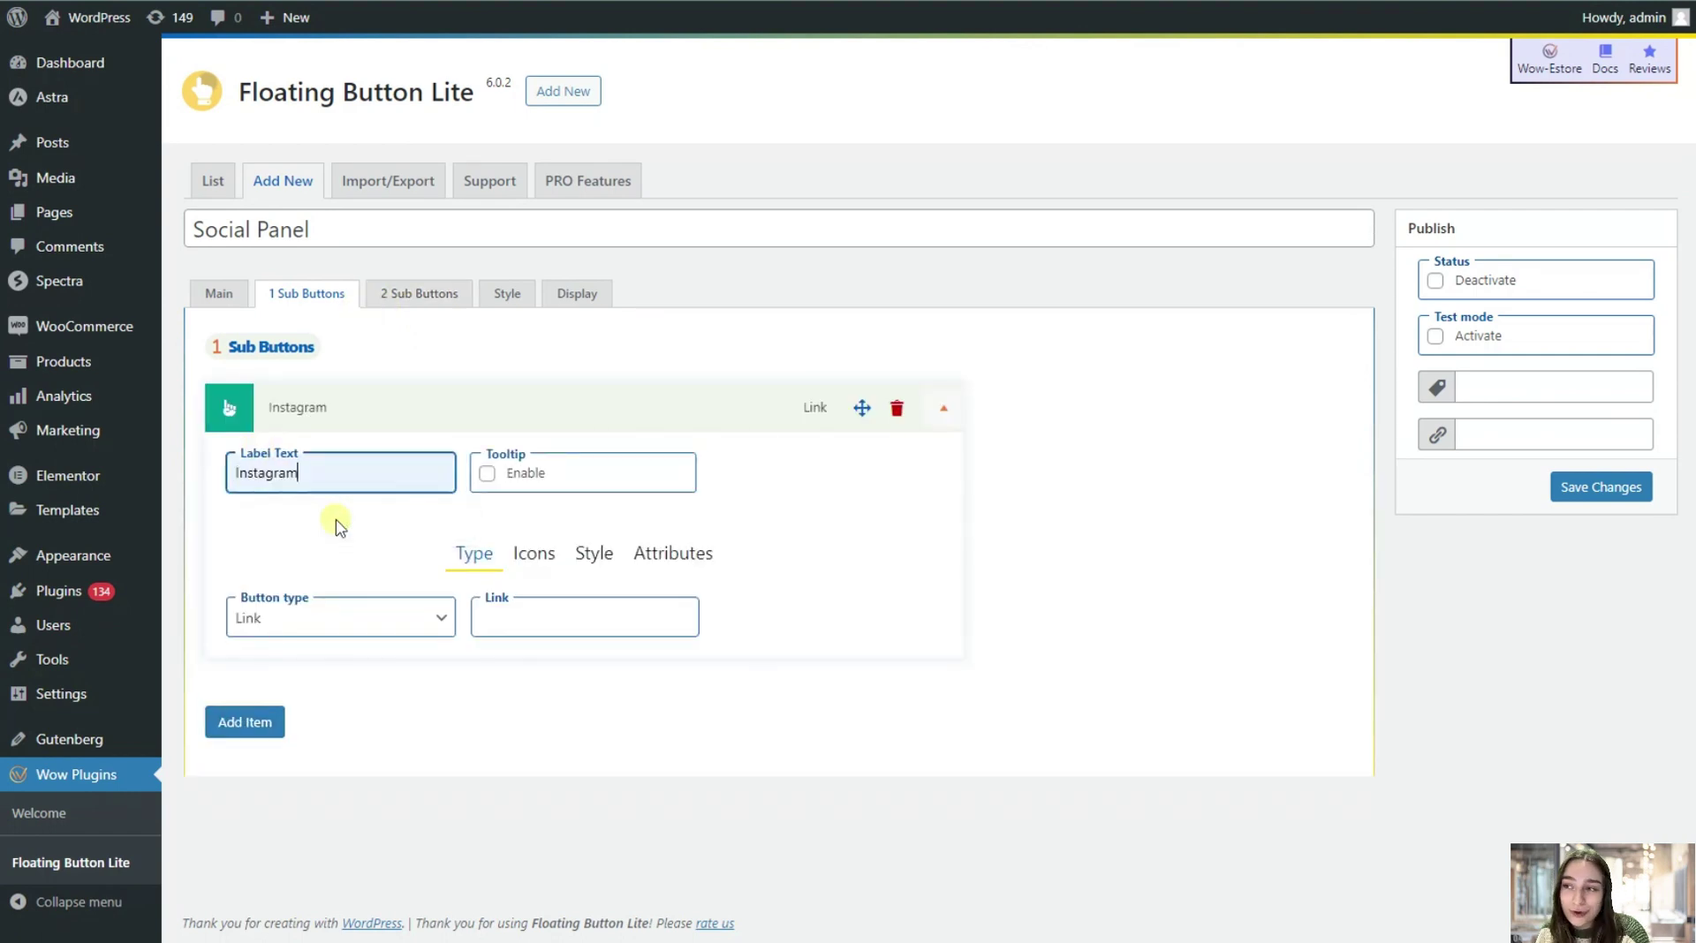
click(362, 618)
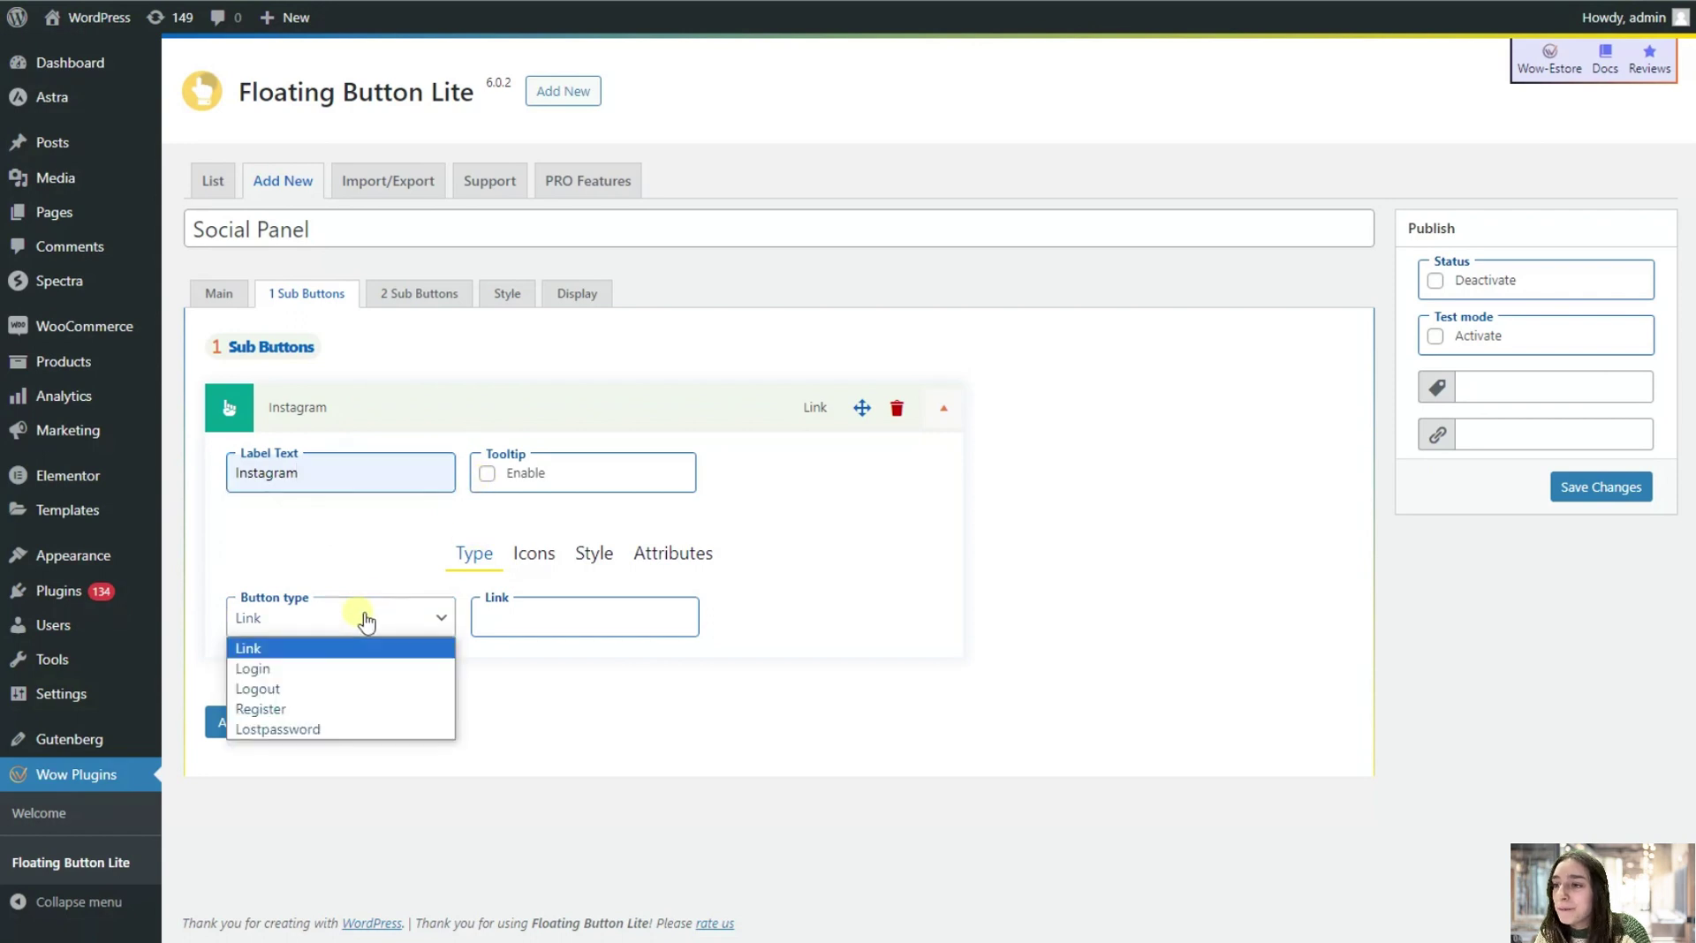
click(299, 649)
click(487, 619)
text(https://www.instagram.com/)
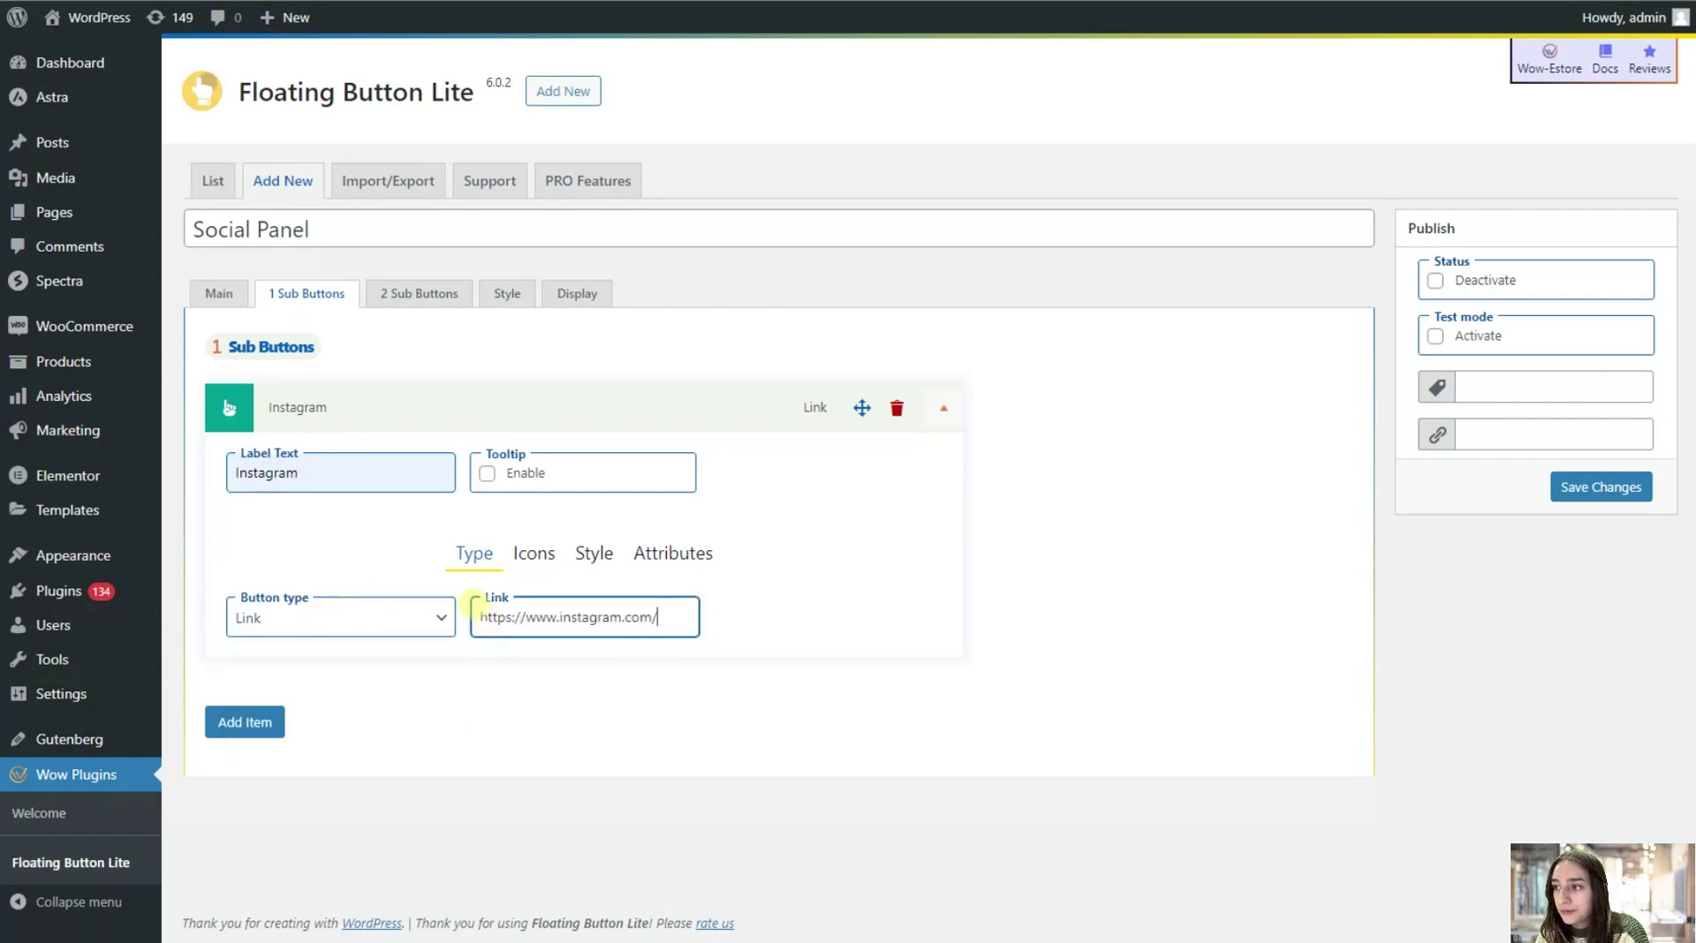
click(531, 557)
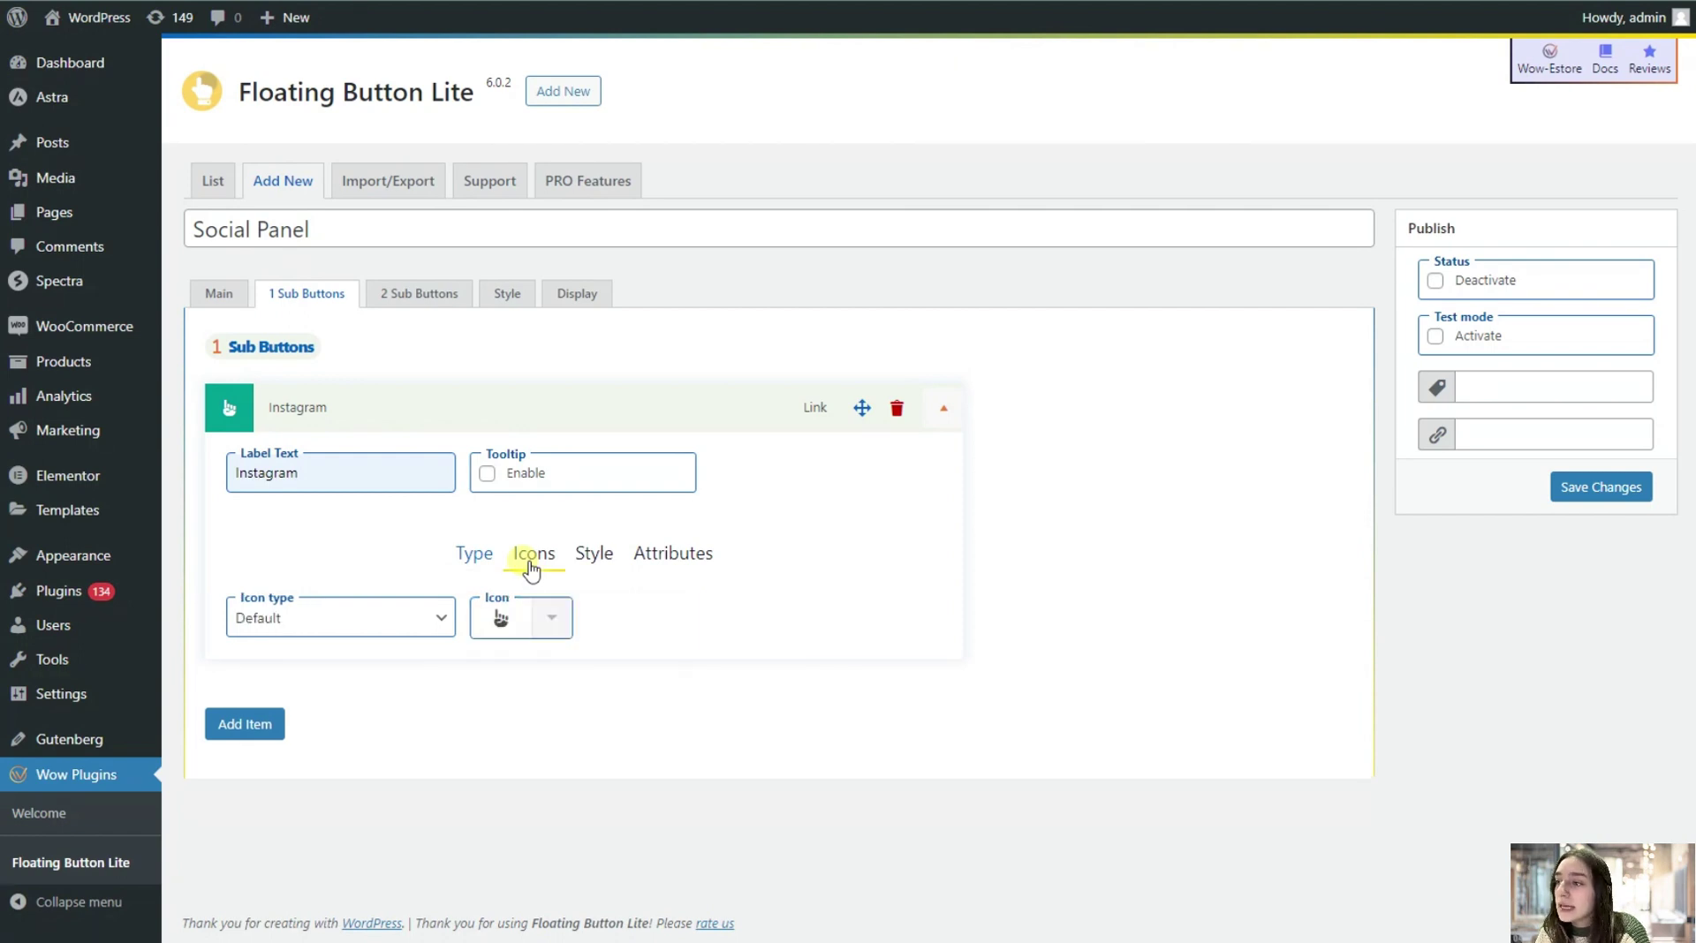
click(555, 627)
text(ins)
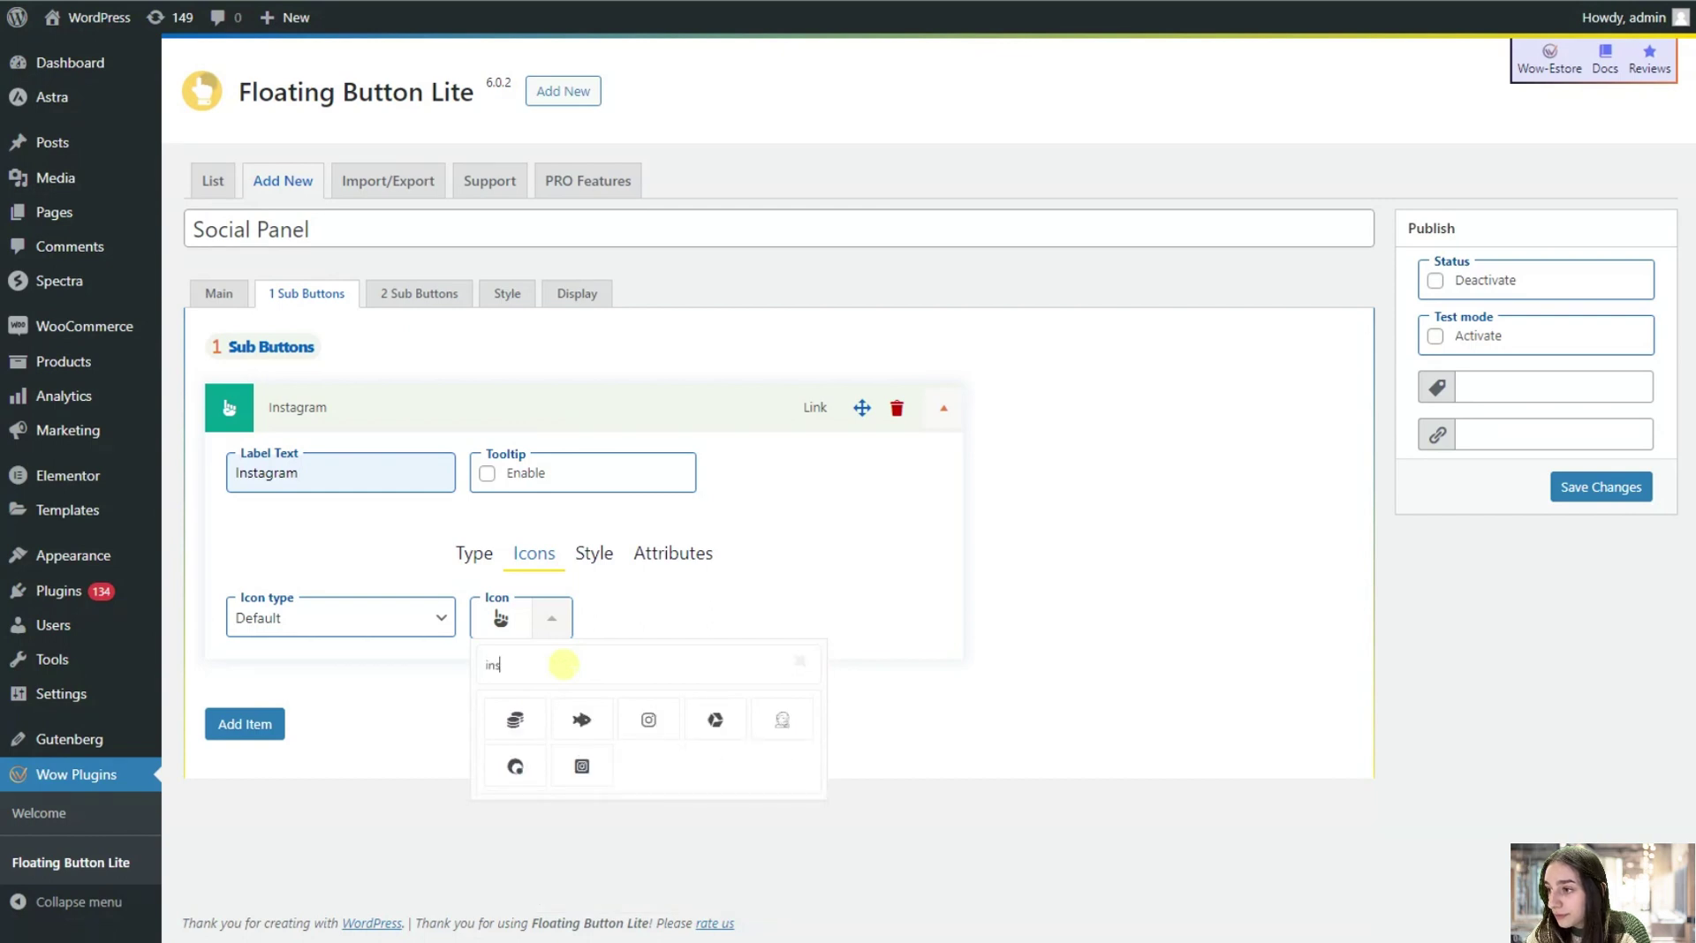
click(650, 721)
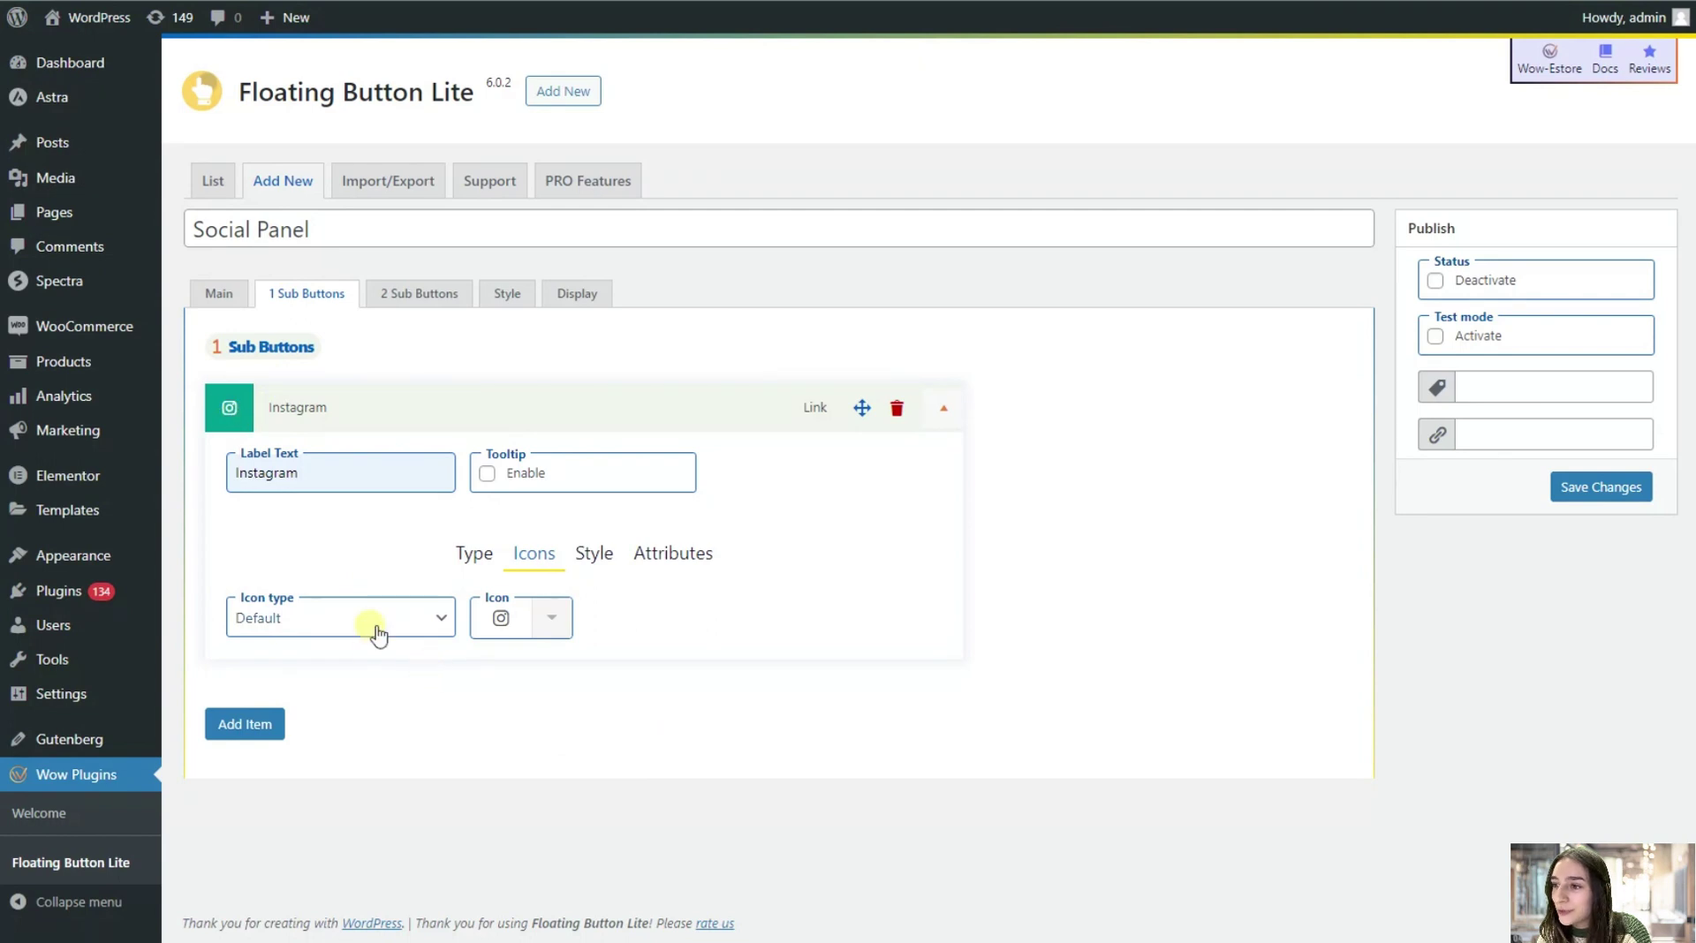
click(615, 557)
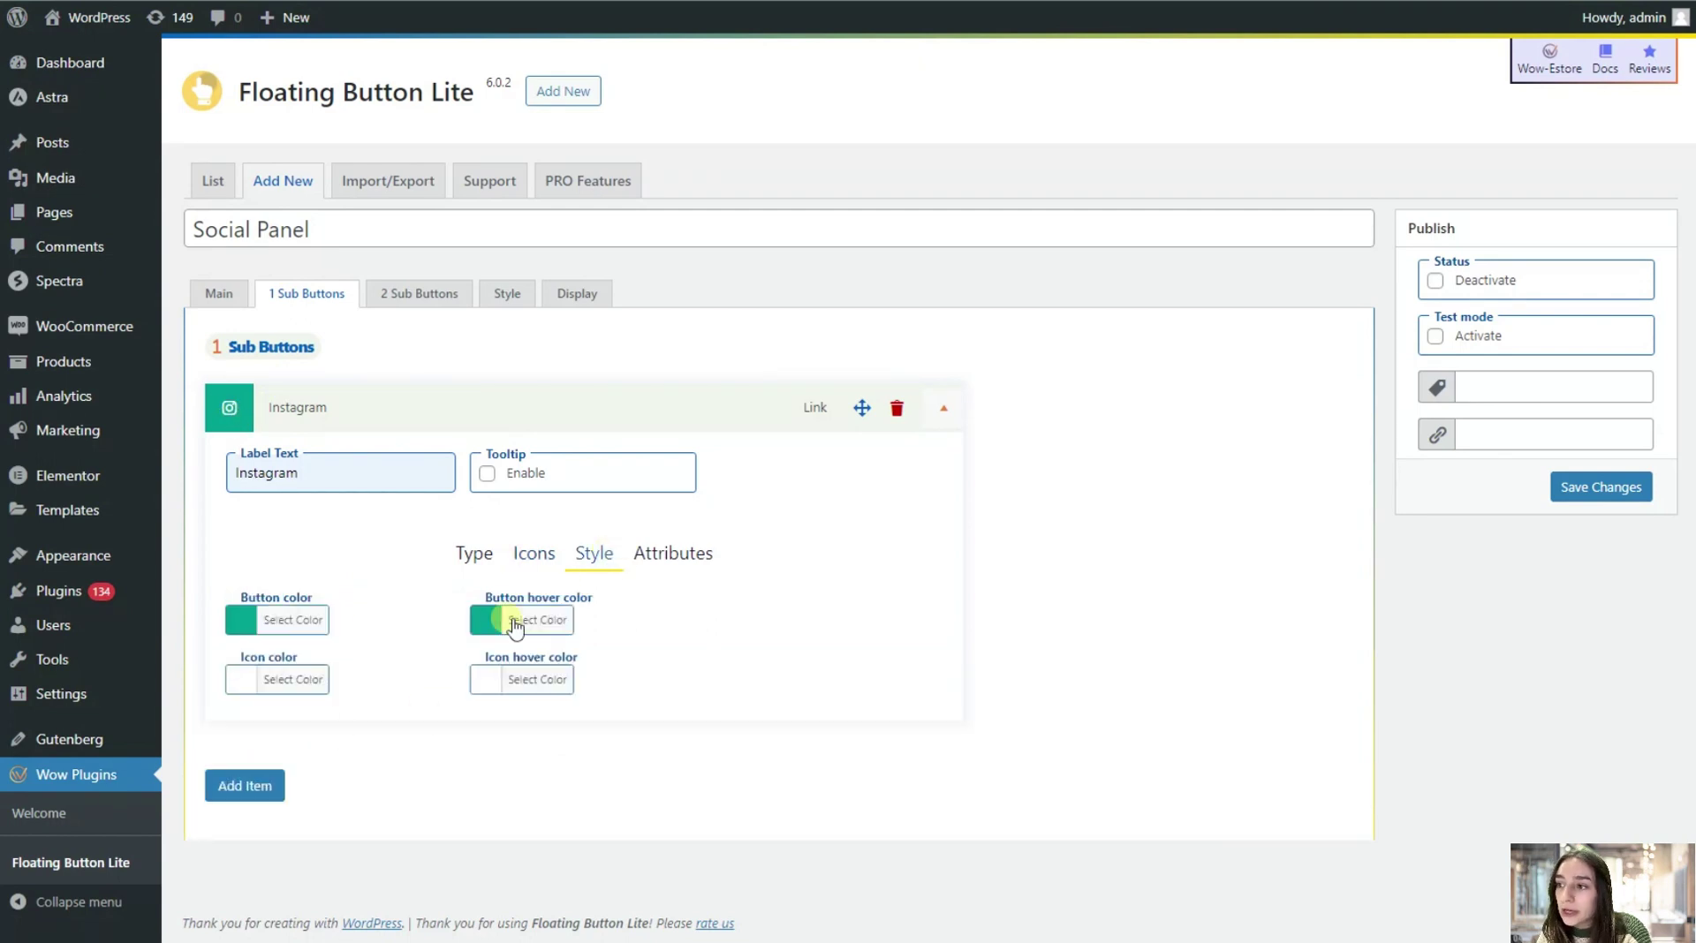
Step: Add a Facebook sub-button with the pasted page link and the plain Facebook 'f' icon
click(278, 783)
scroll(284, 709, down, 3)
click(292, 574)
text(Facebook)
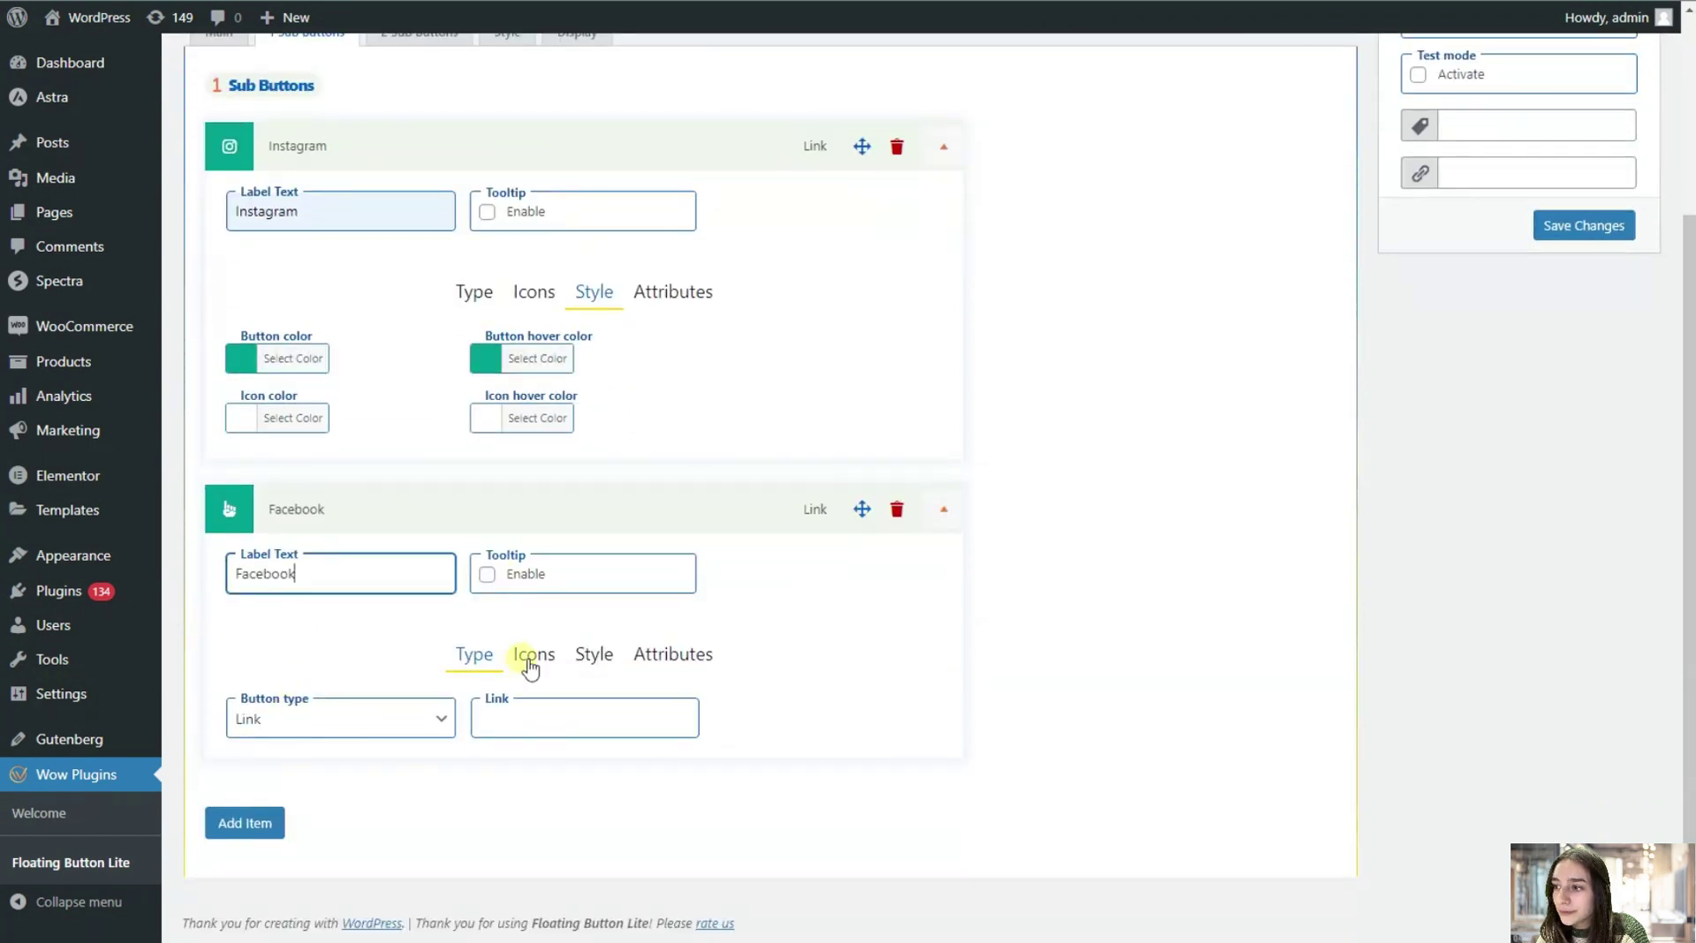
click(511, 734)
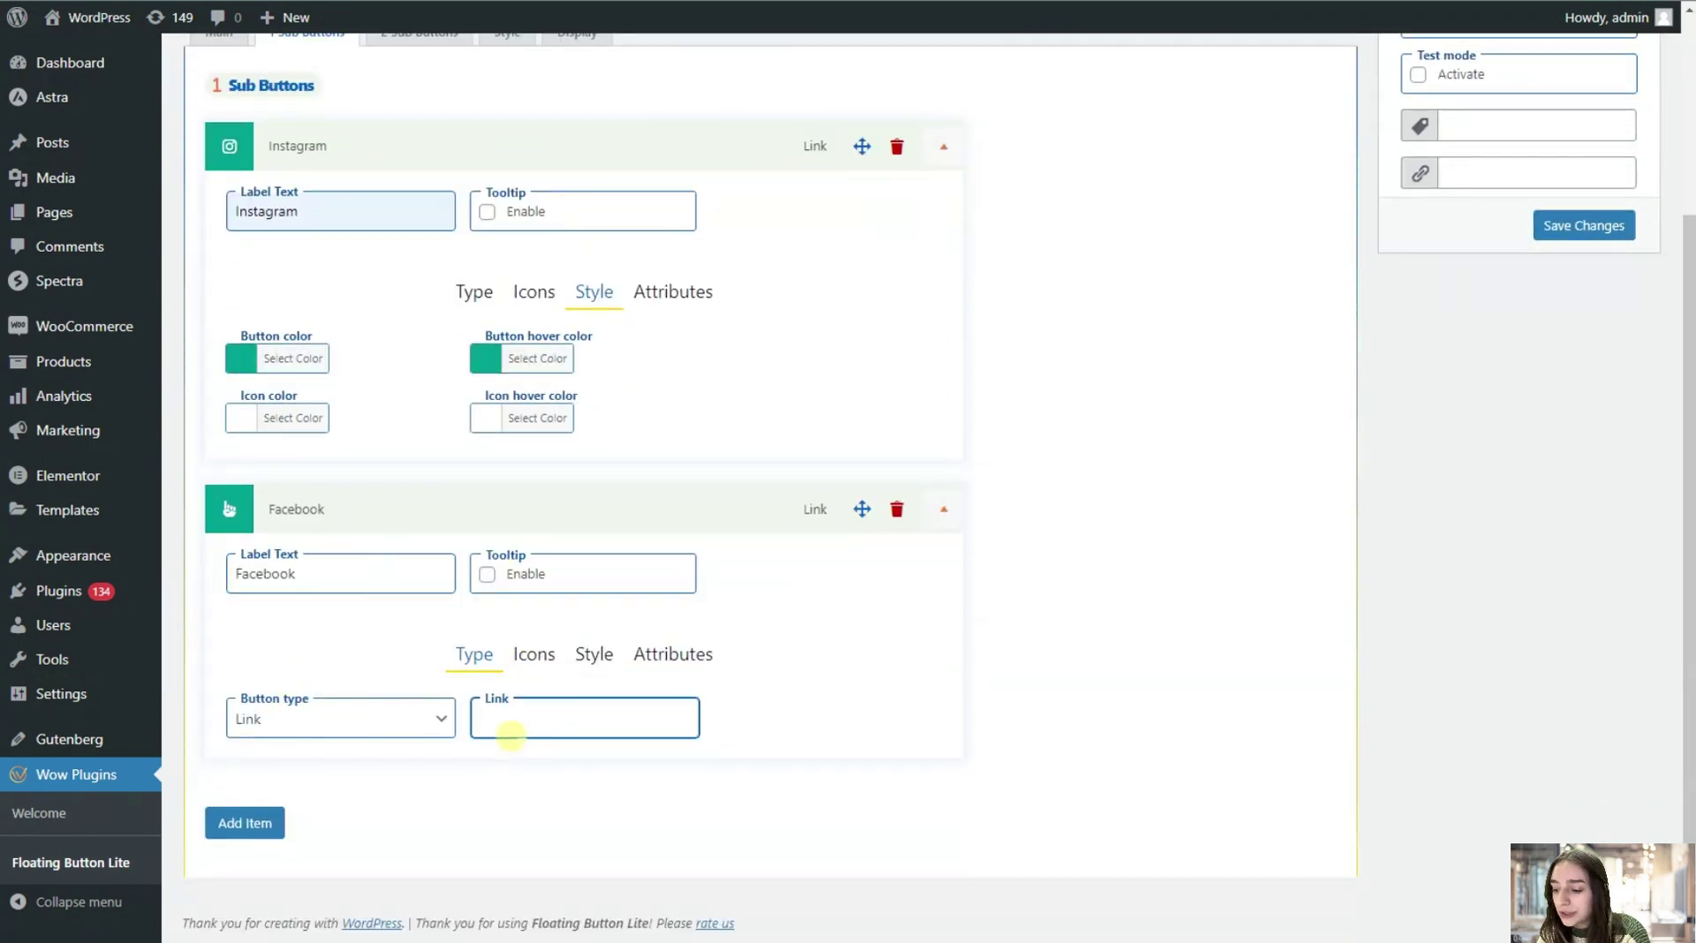
text(https://www.facebook.com/)
click(534, 655)
click(533, 723)
text(faceb)
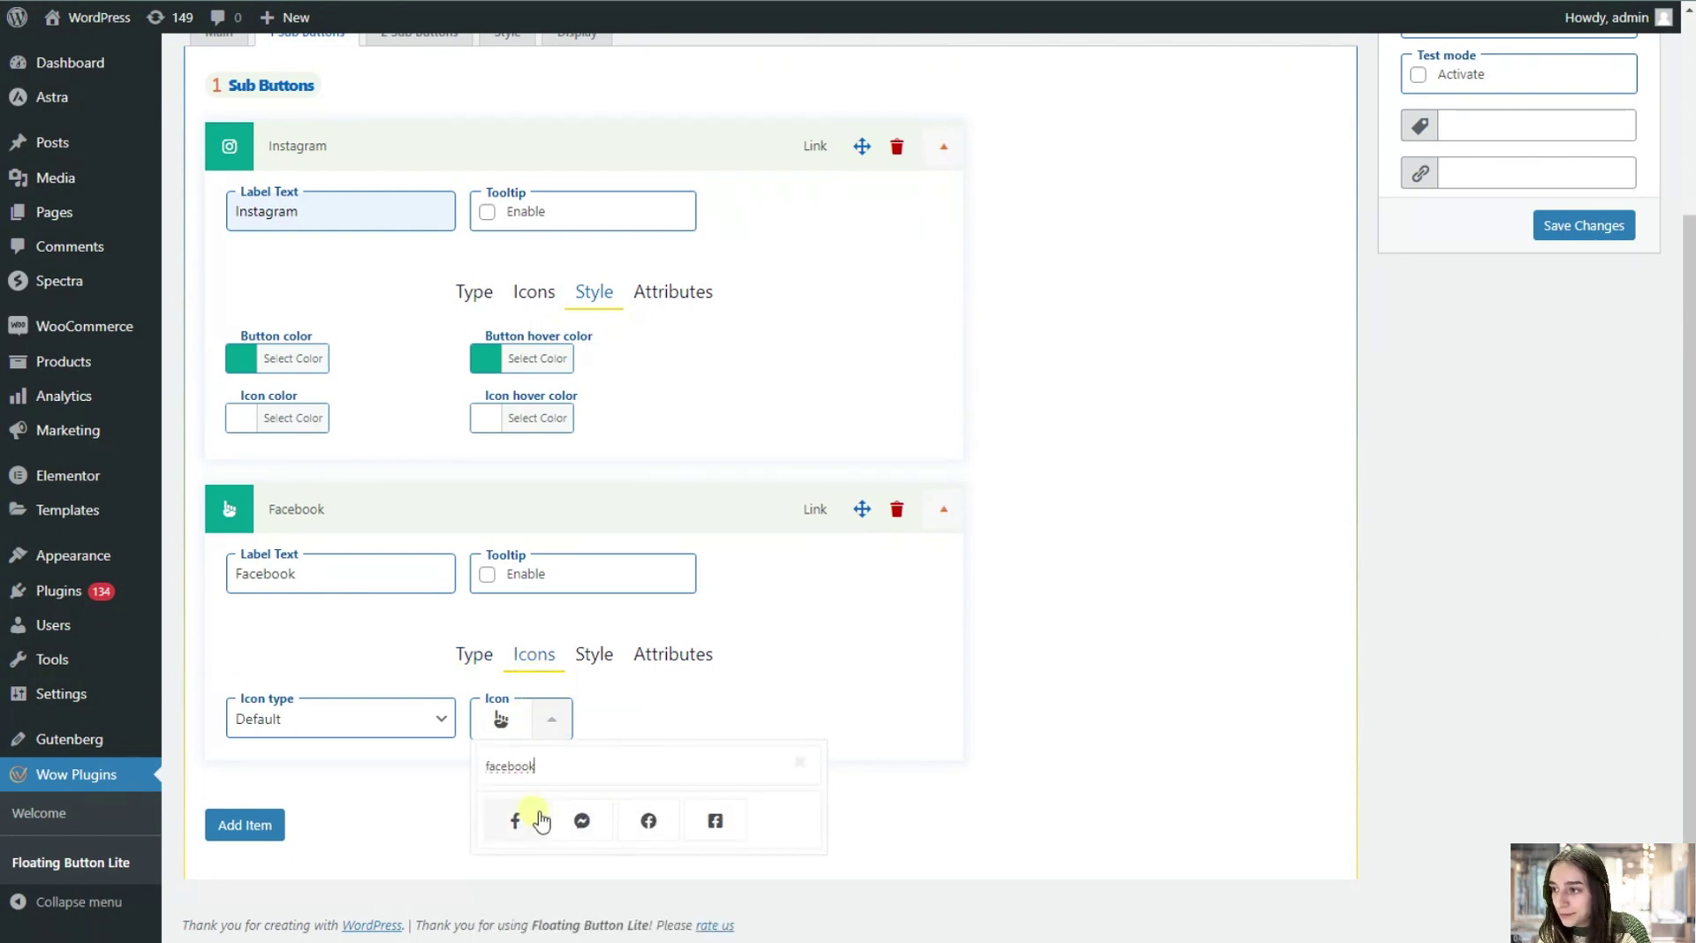
click(527, 821)
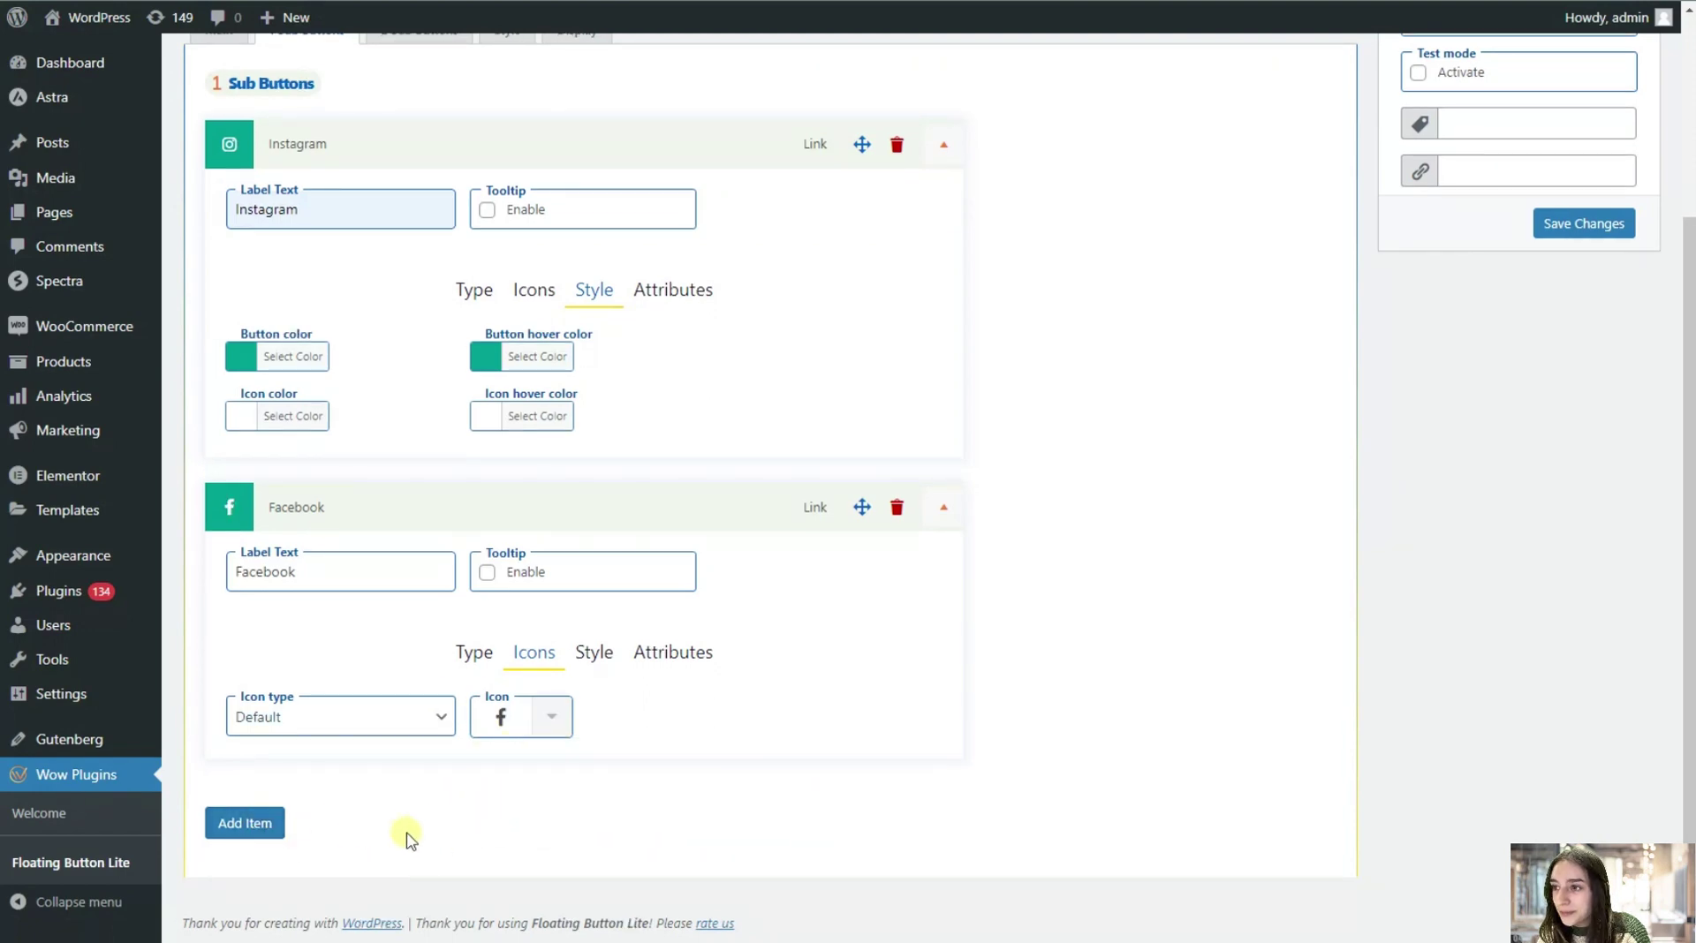
click(265, 833)
scroll(272, 807, down, 3)
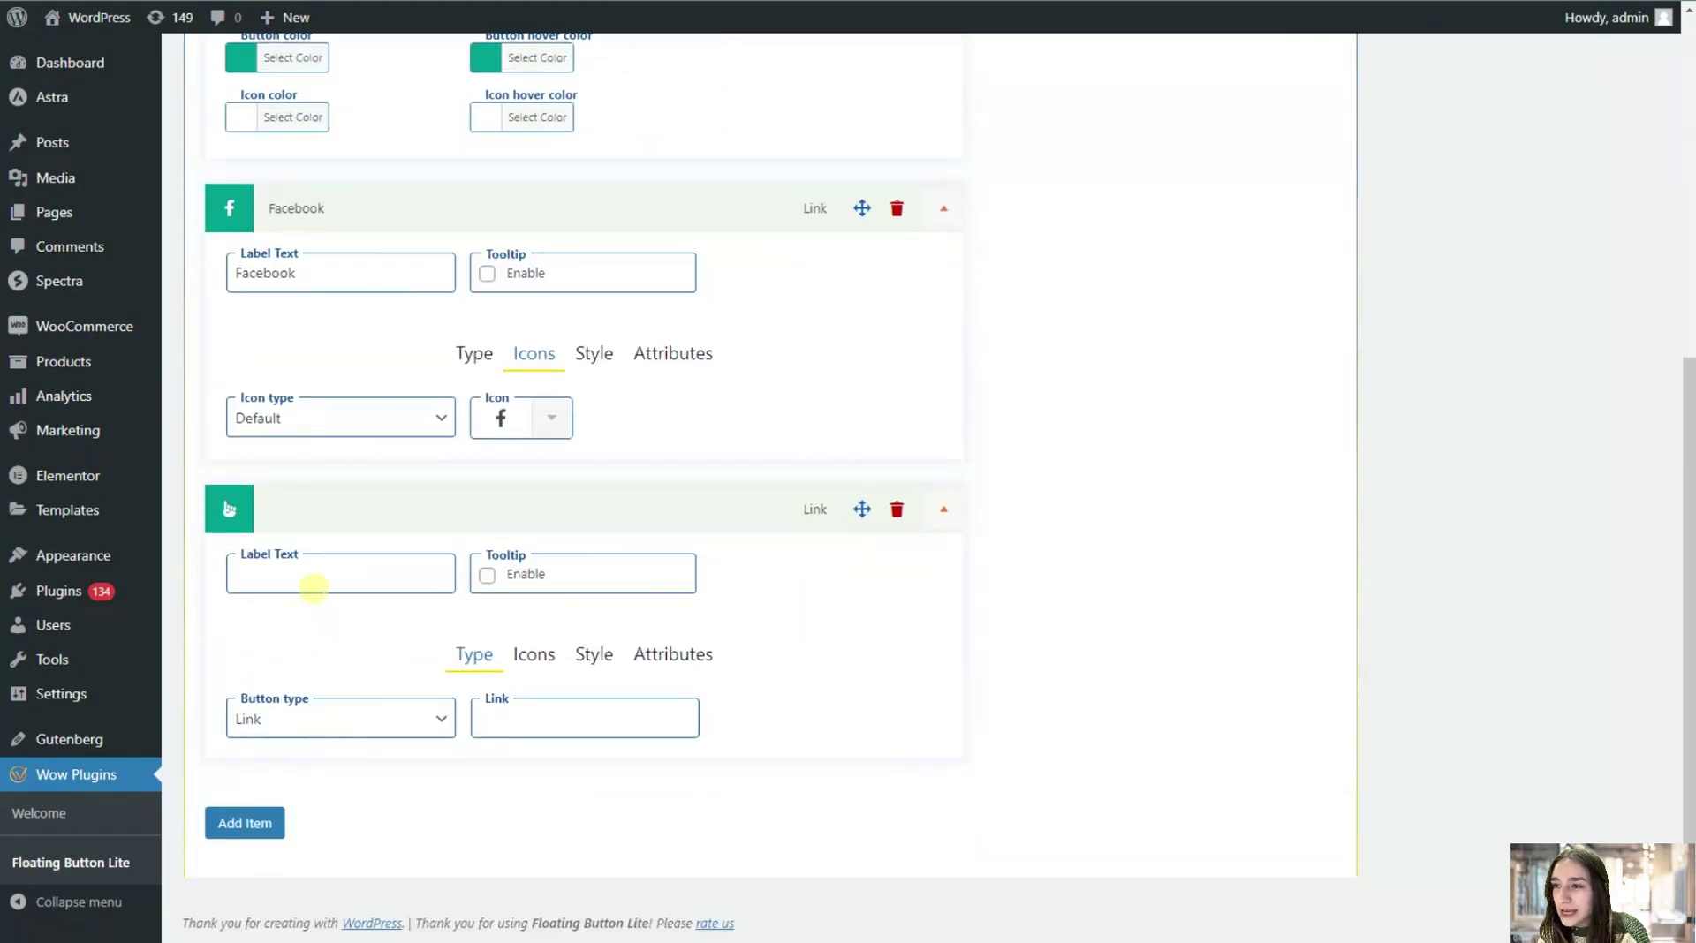
click(314, 583)
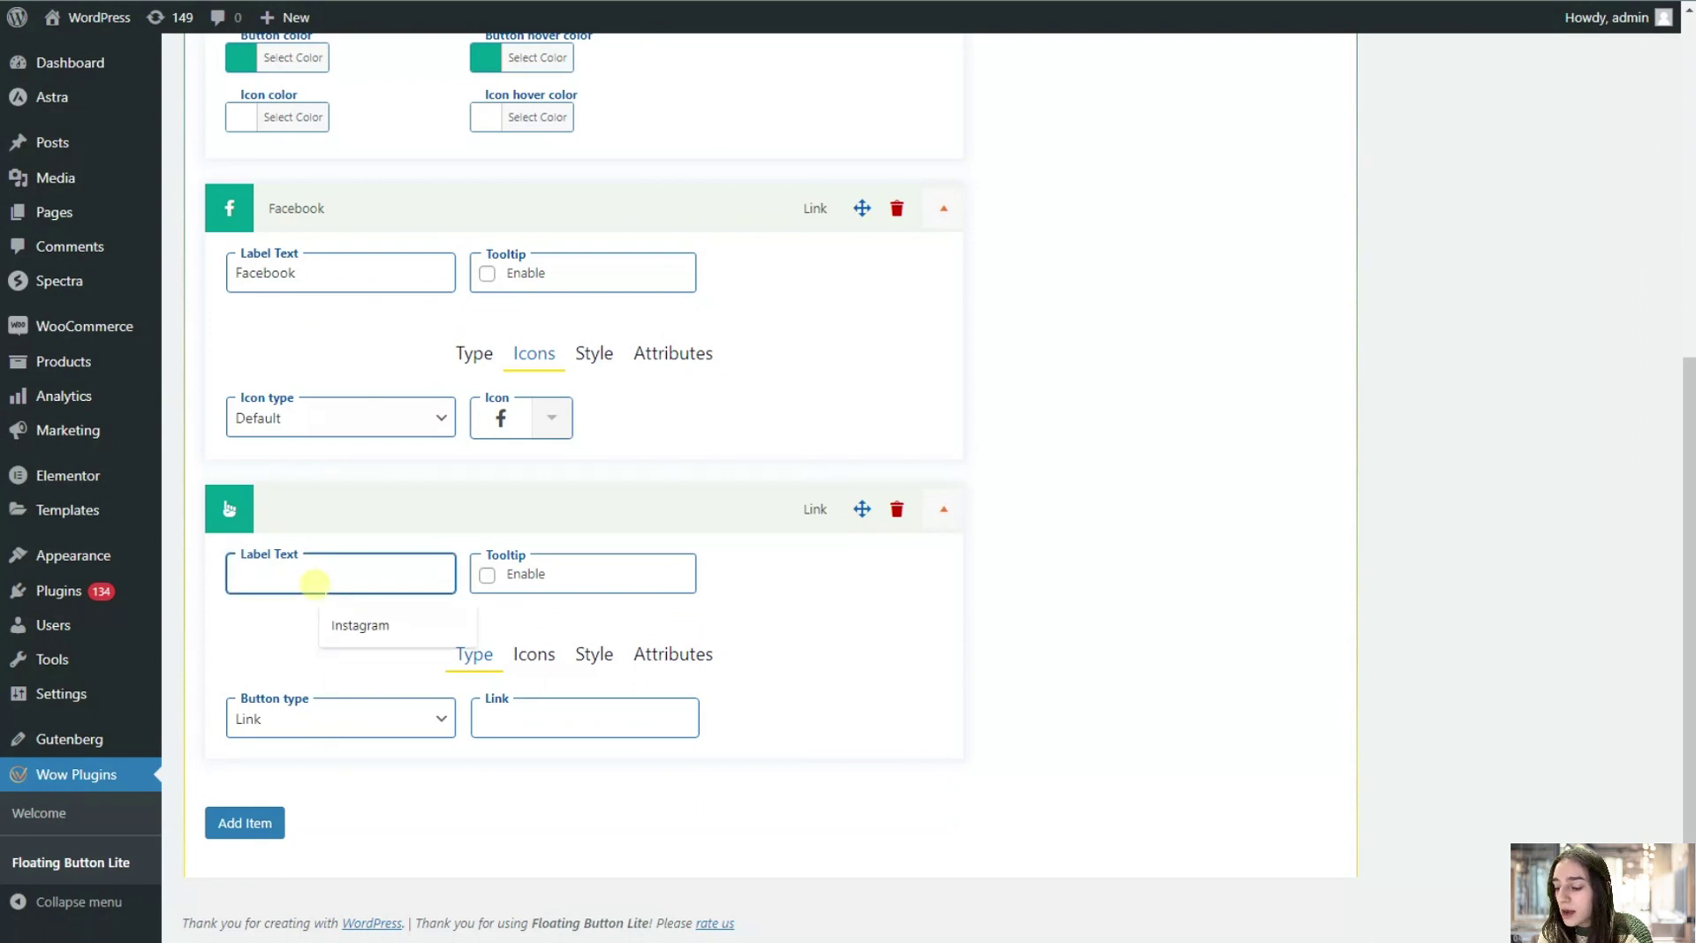
text(Blog)
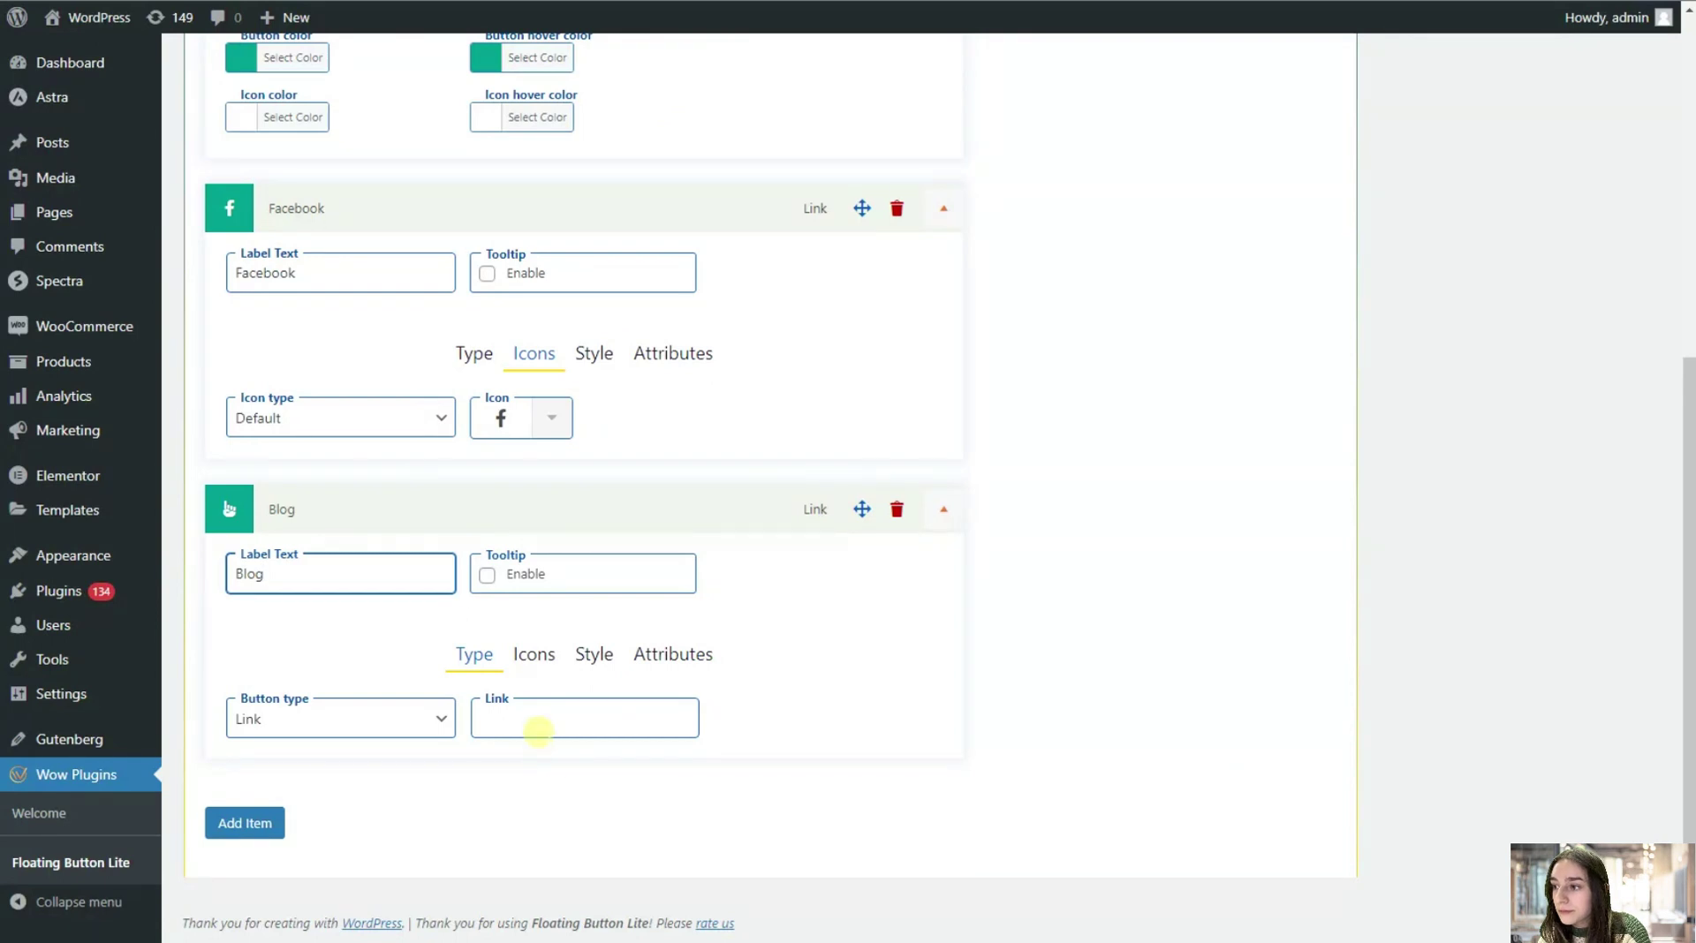
click(541, 729)
text(https://wpglob.com/blog/)
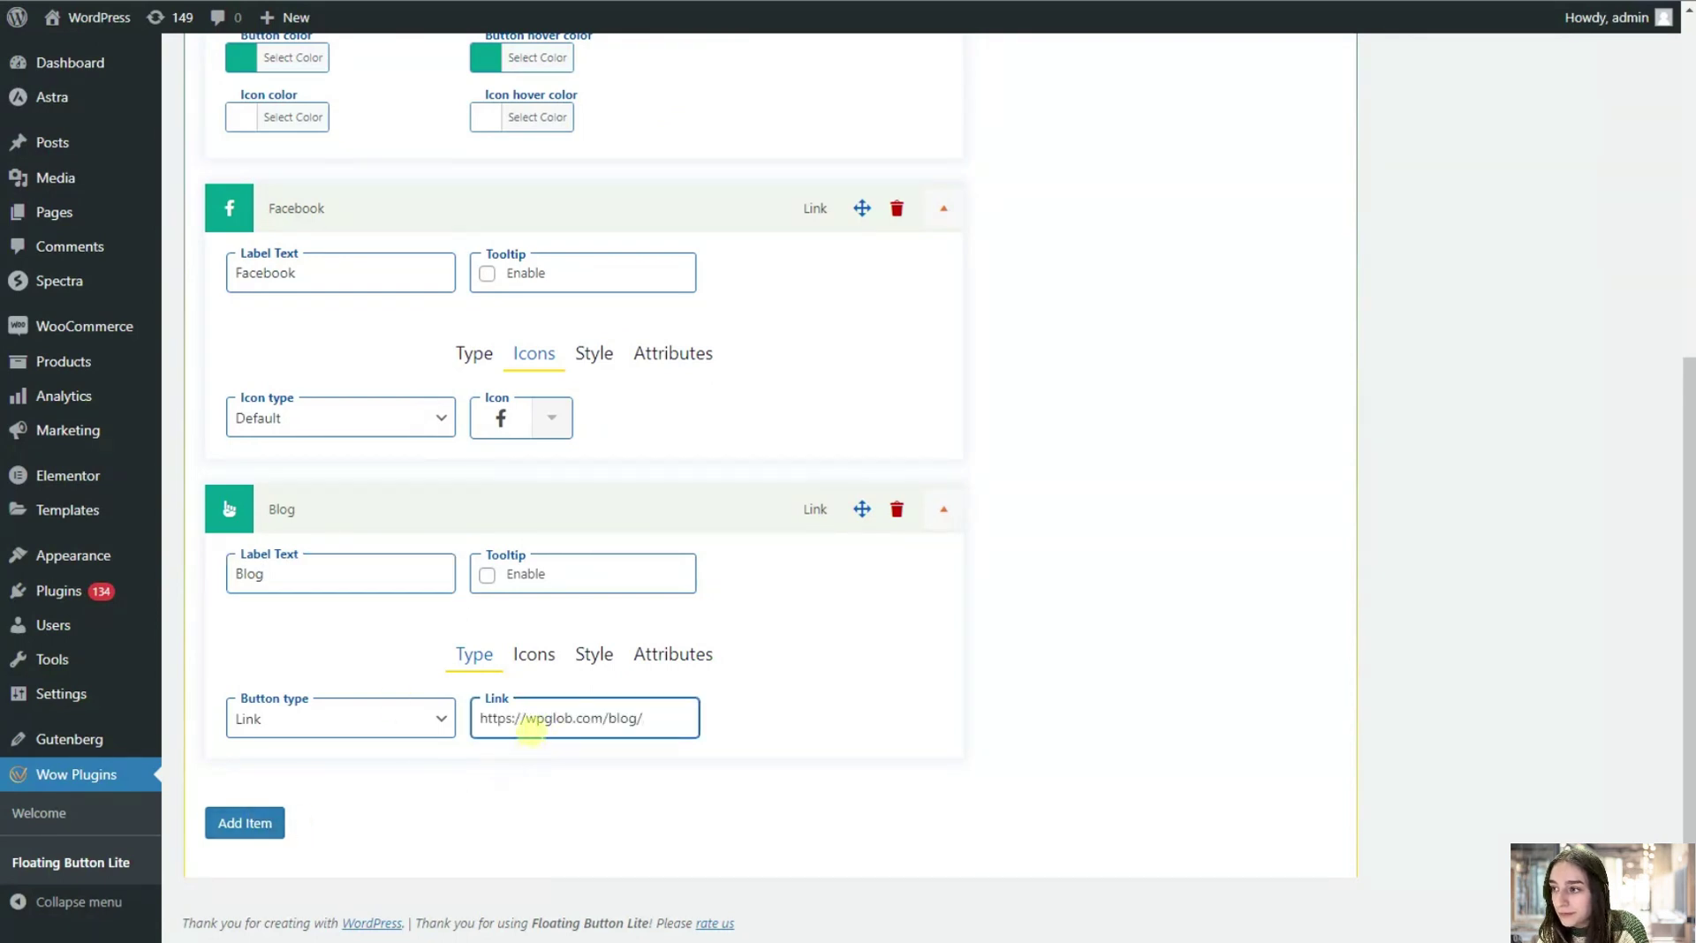
Step: Give the Blog sub-button the WordPress icon, found by searching 'word'
click(535, 655)
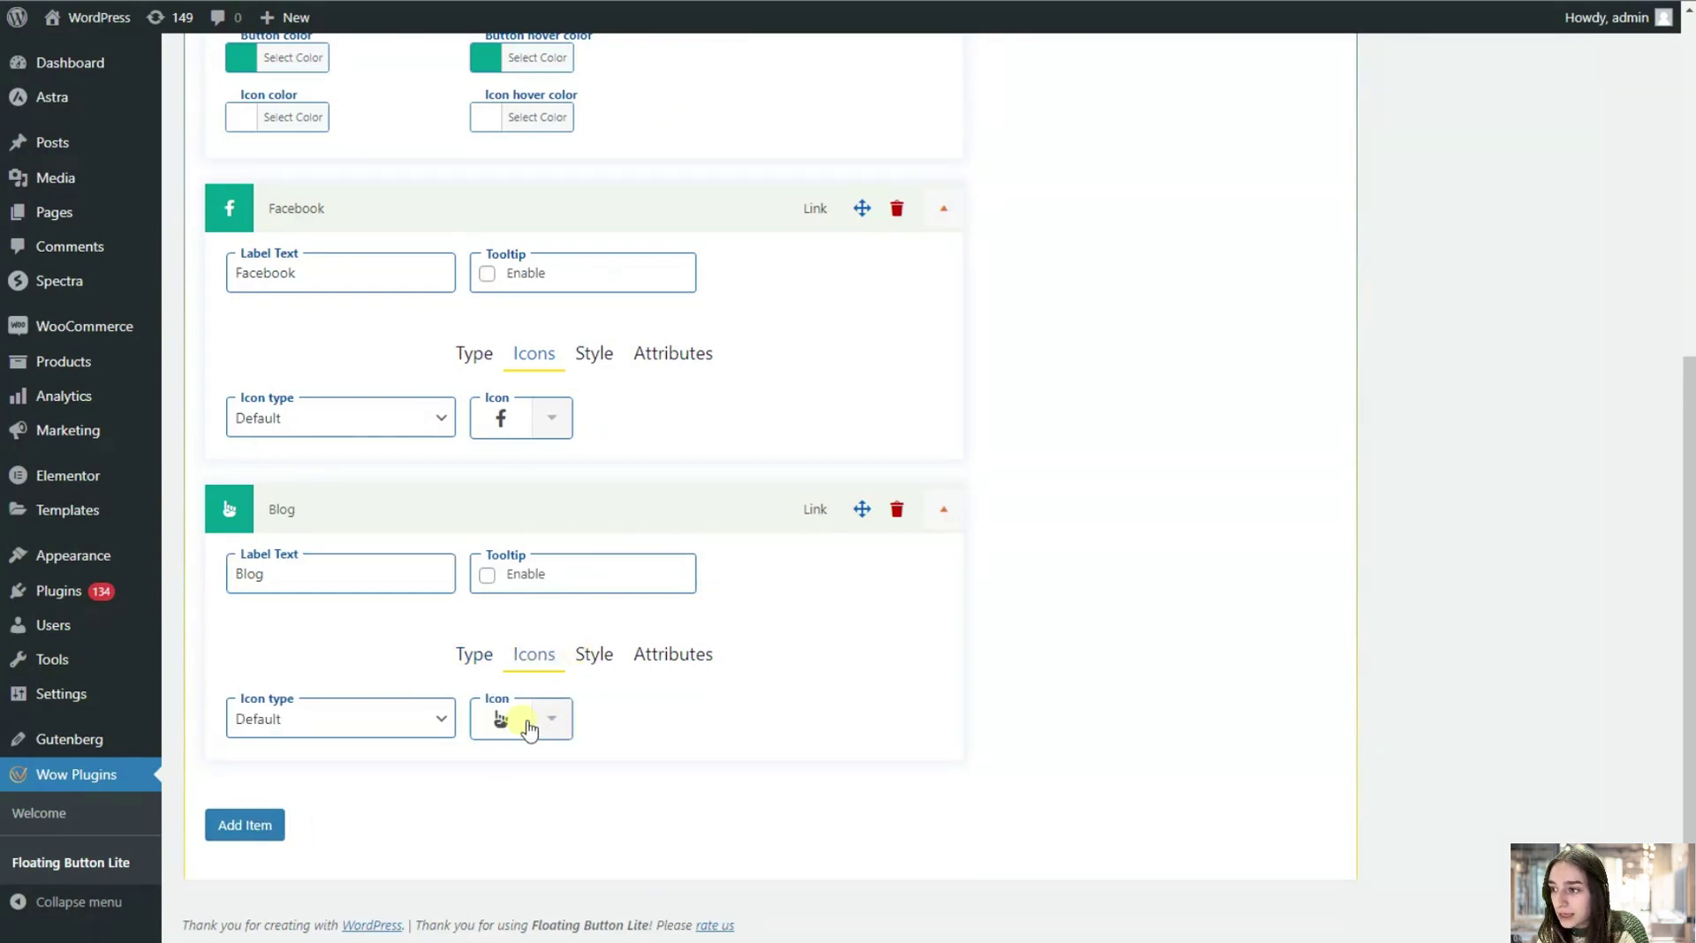
scroll(530, 731, up, 2)
scroll(553, 754, down, 2)
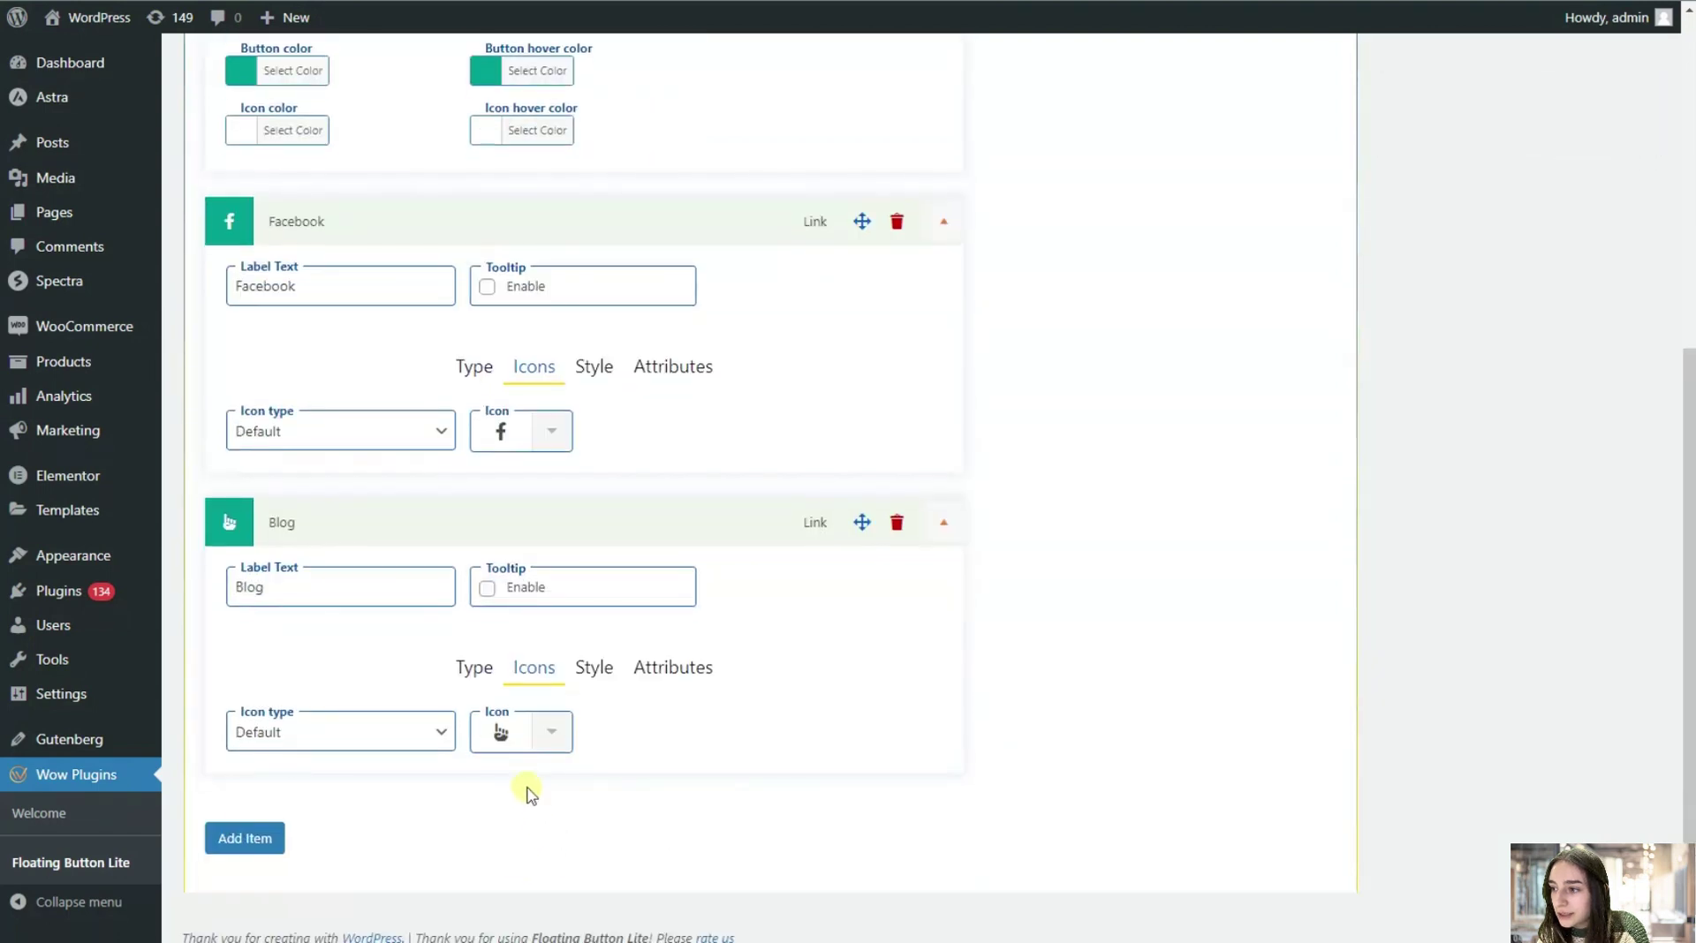
click(548, 729)
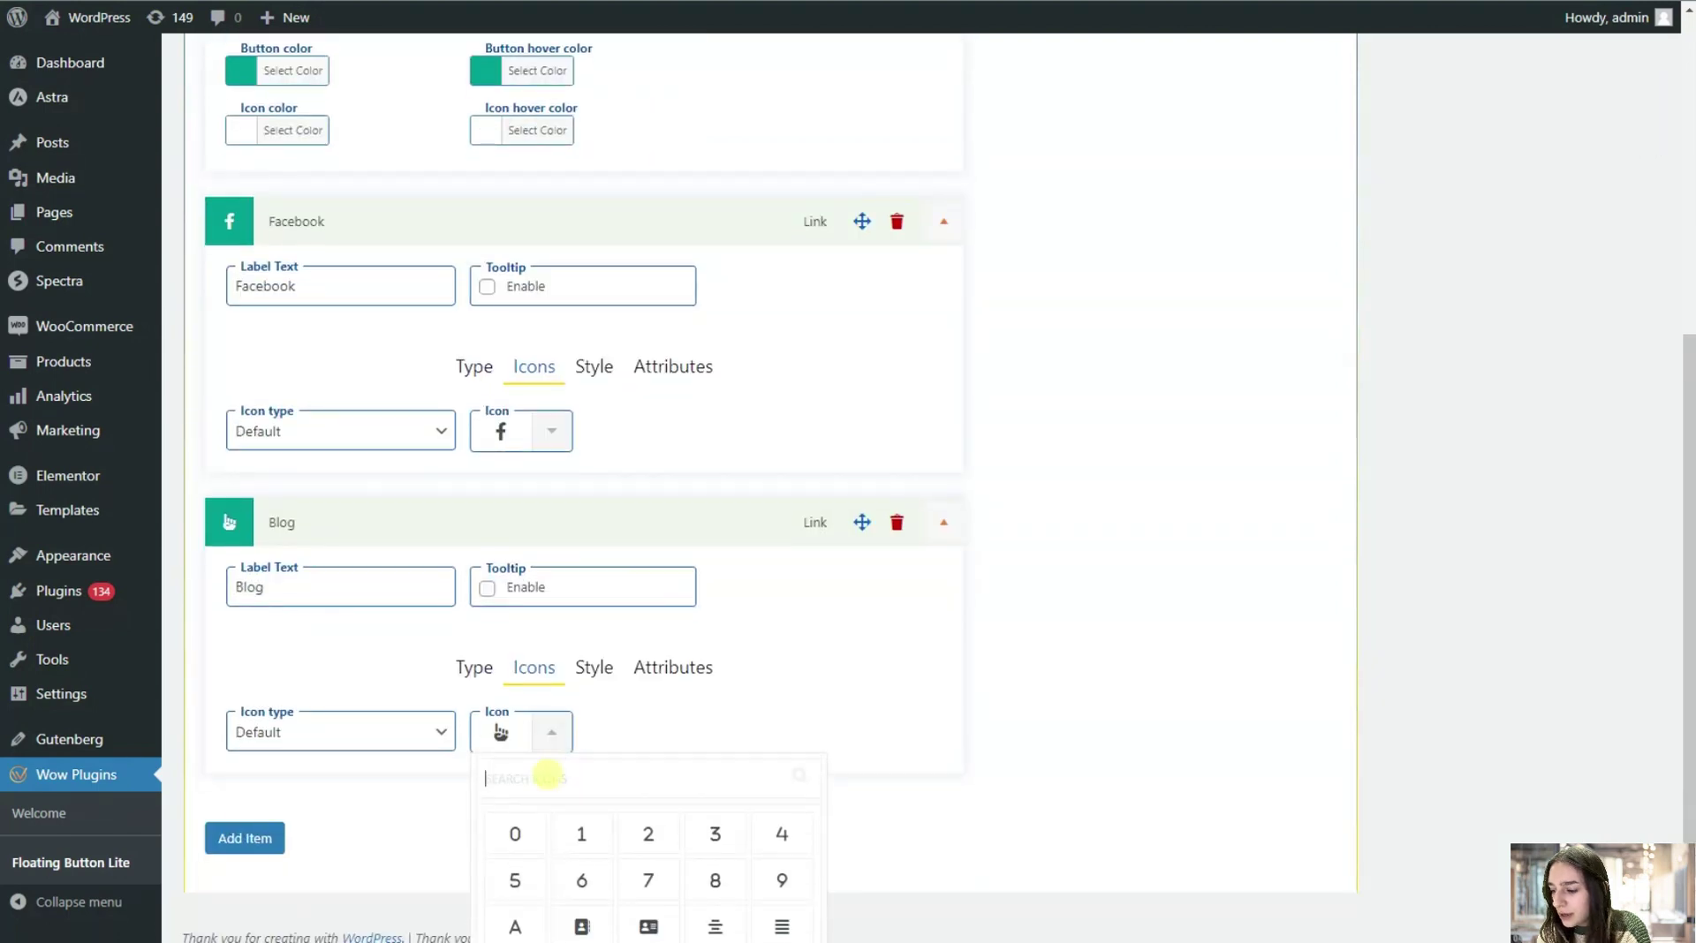
text(blog)
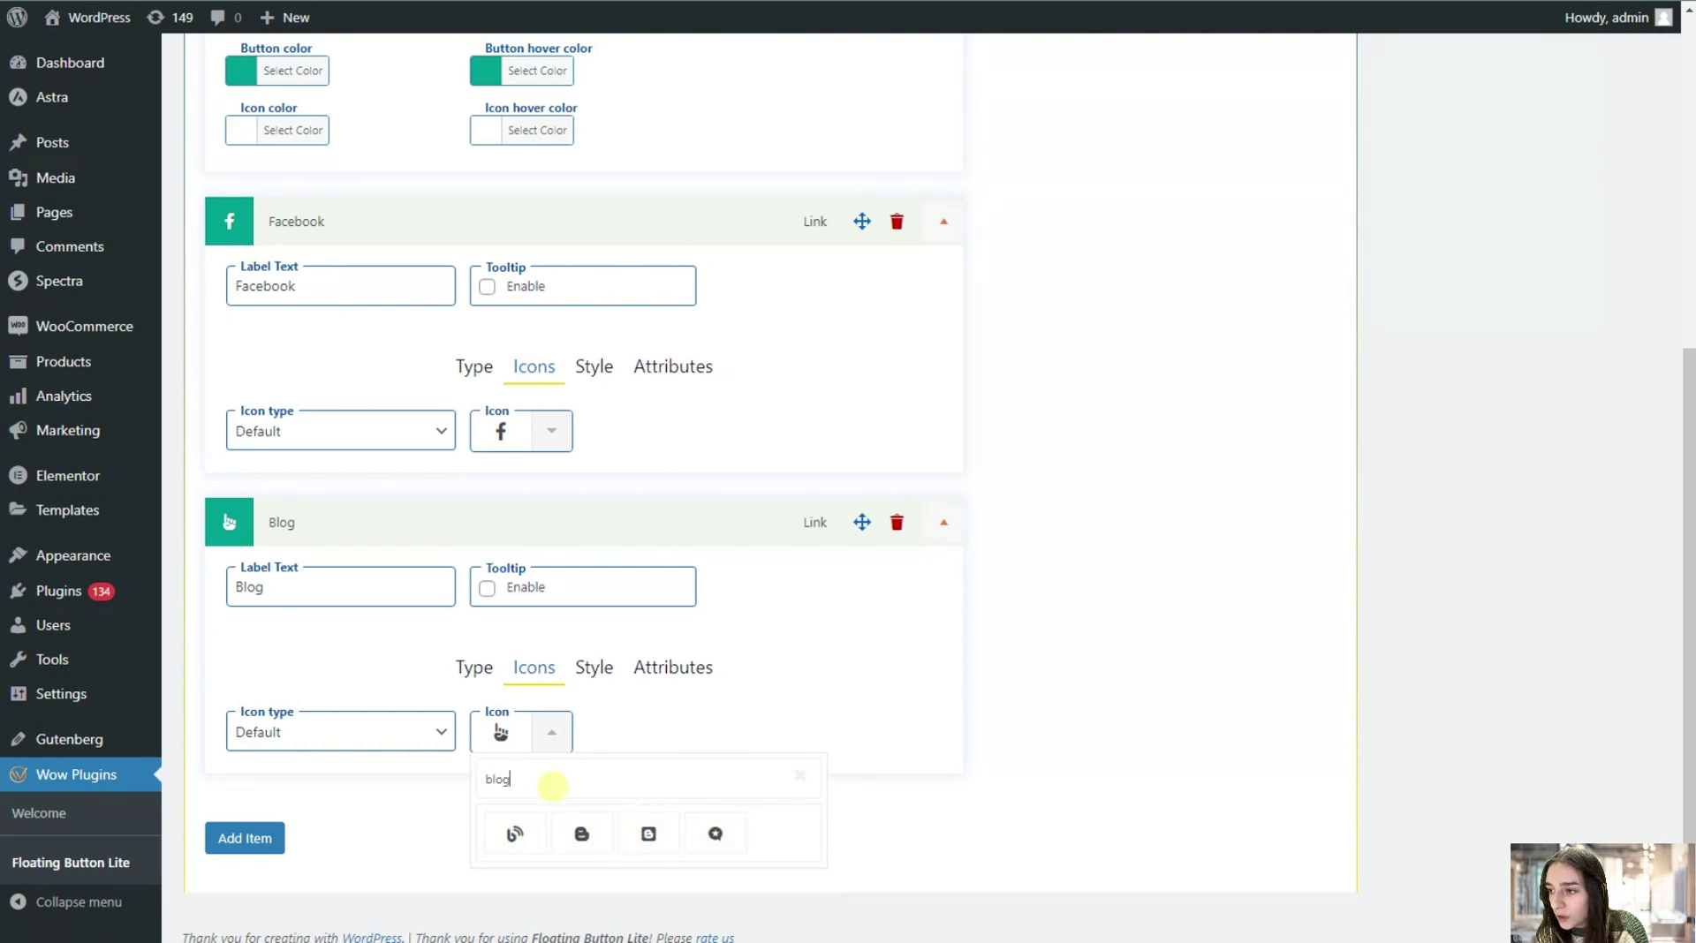
drag(547, 780, 481, 780)
text(word)
click(649, 834)
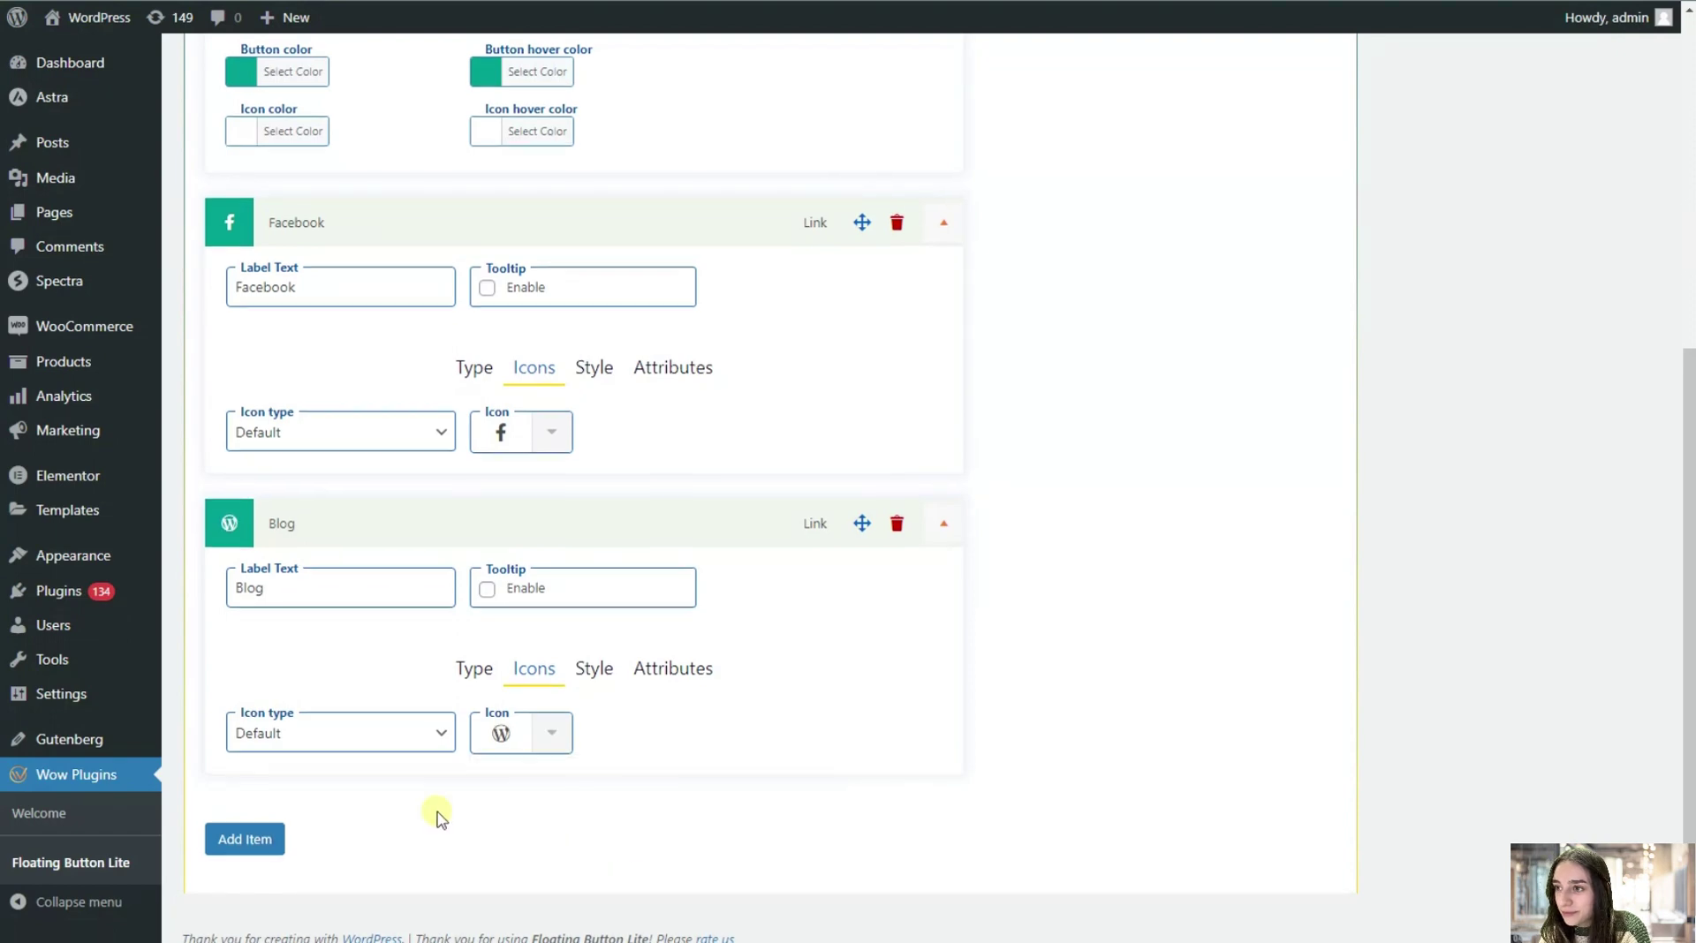
scroll(437, 815, up, 3)
scroll(438, 815, up, 3)
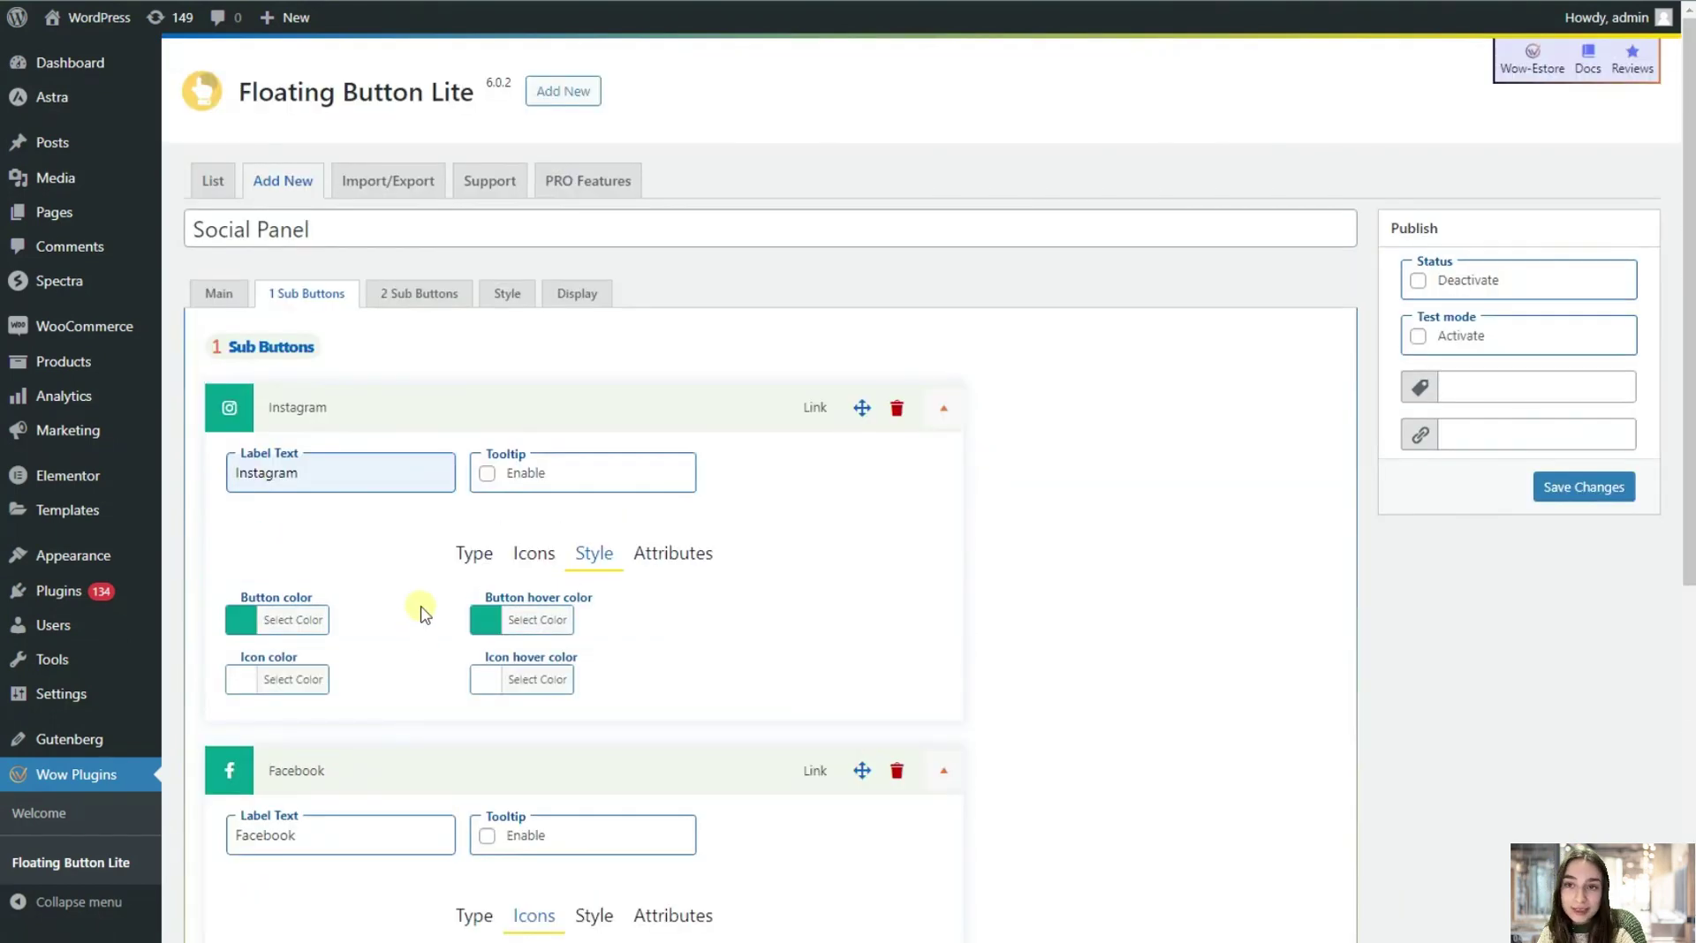
Step: In 2 Sub Buttons, add a YouTube sub-button with its pasted link and YouTube icon, plus a new item
click(403, 301)
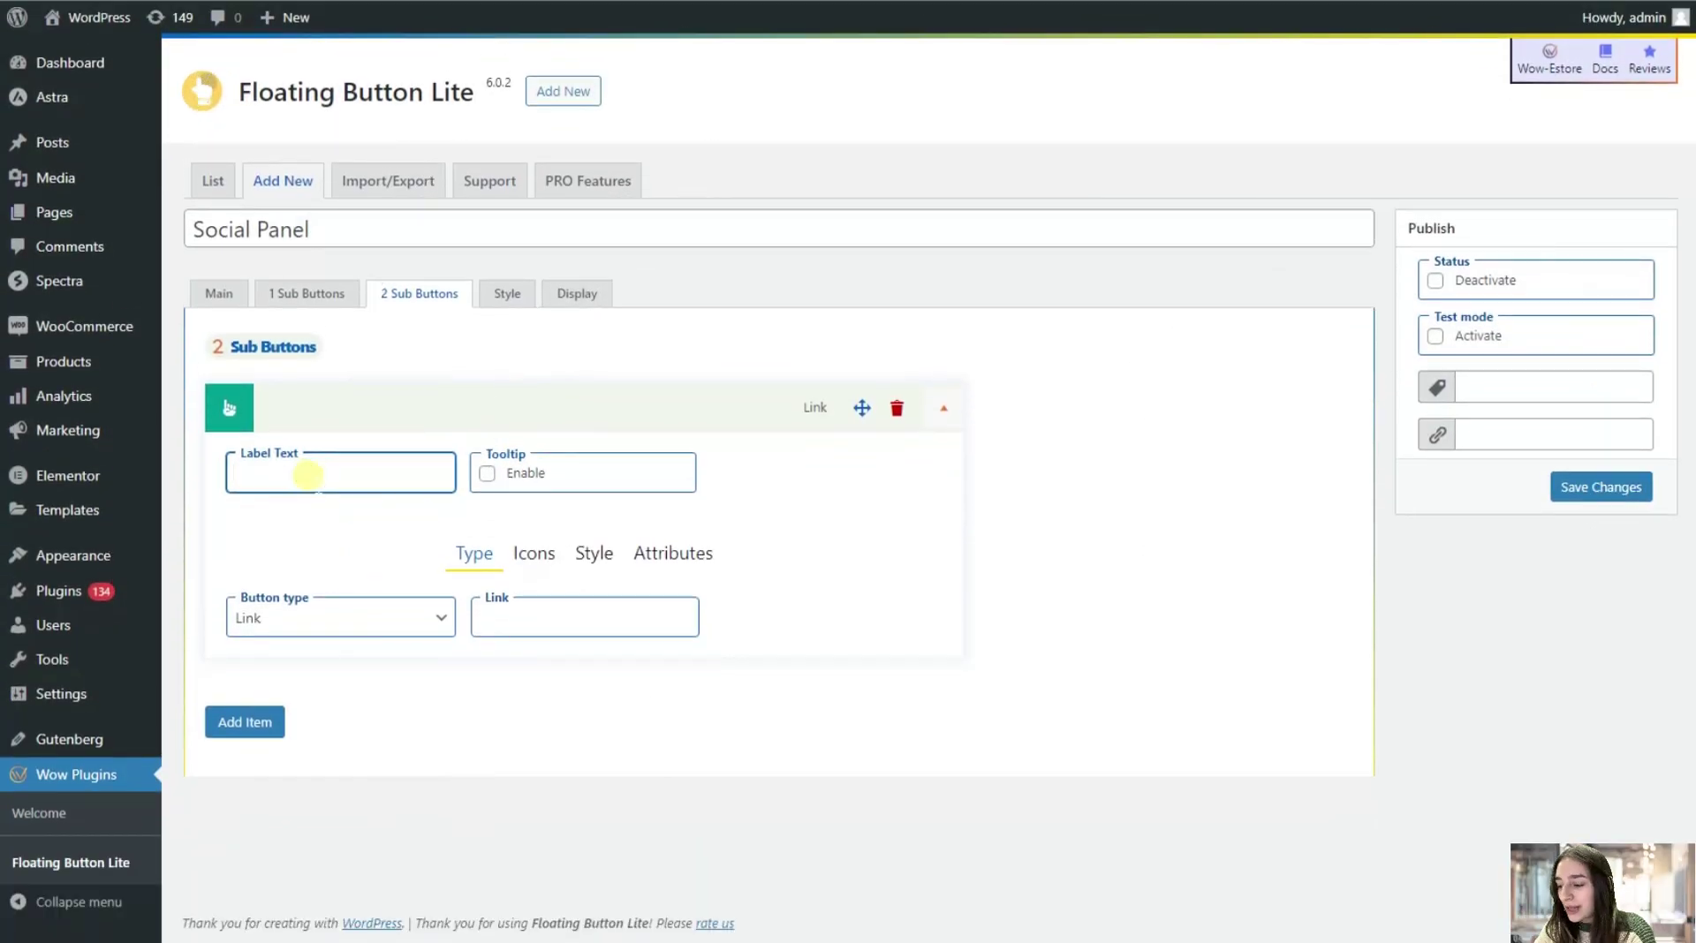
text(YouTube)
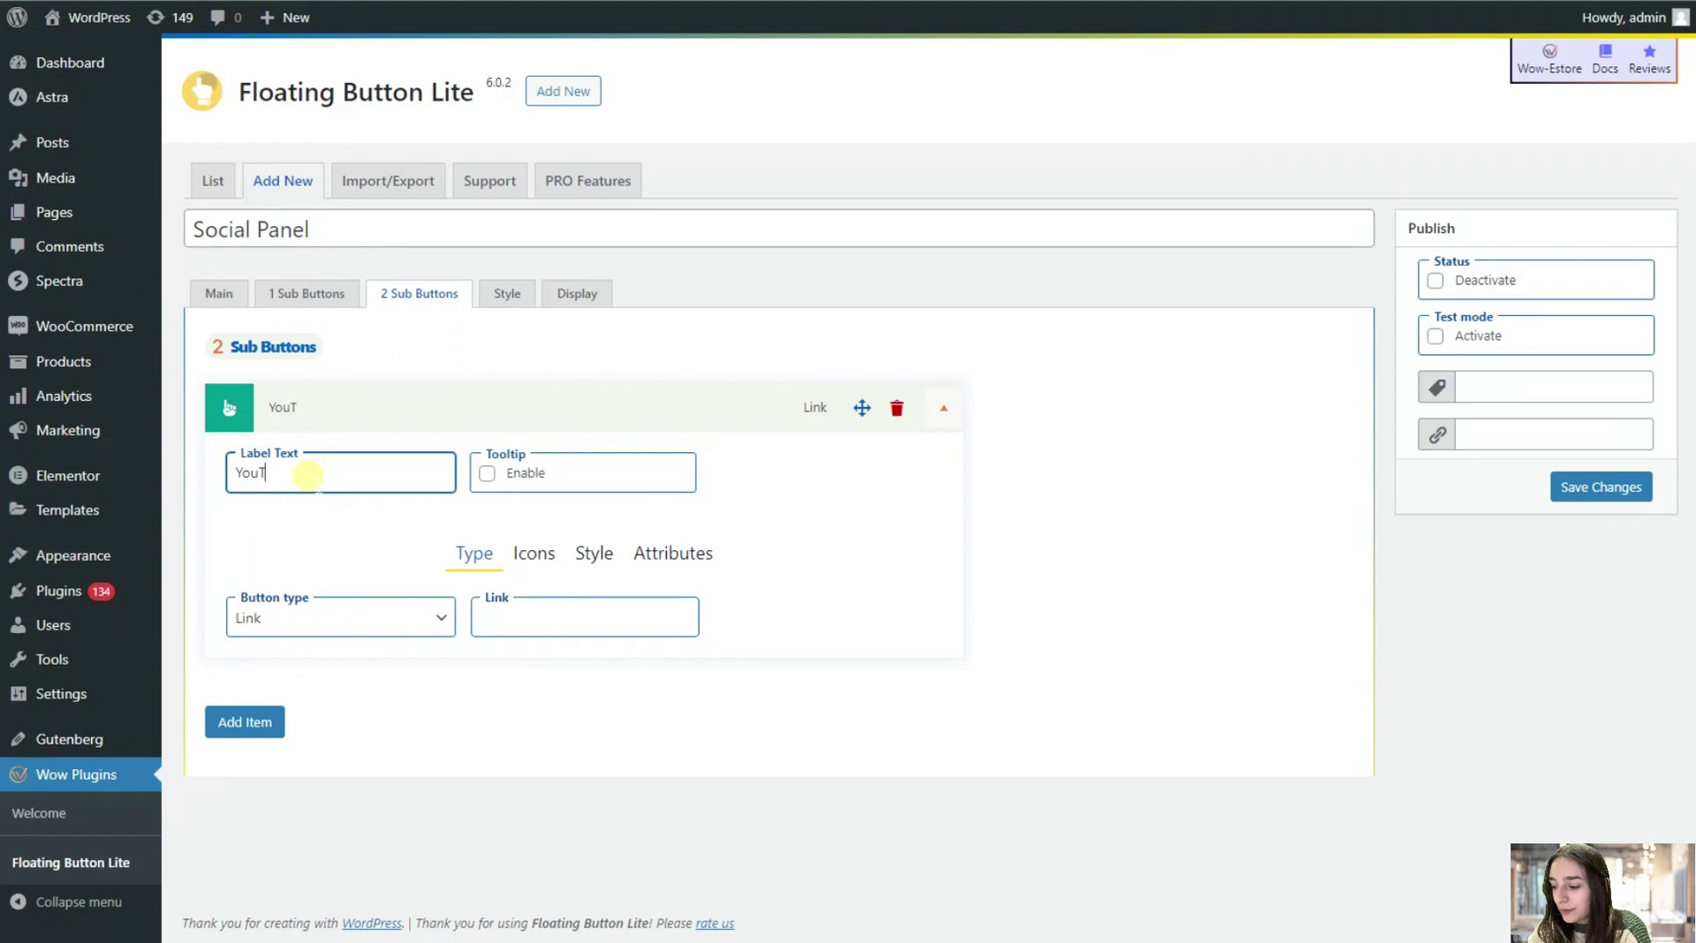
click(502, 620)
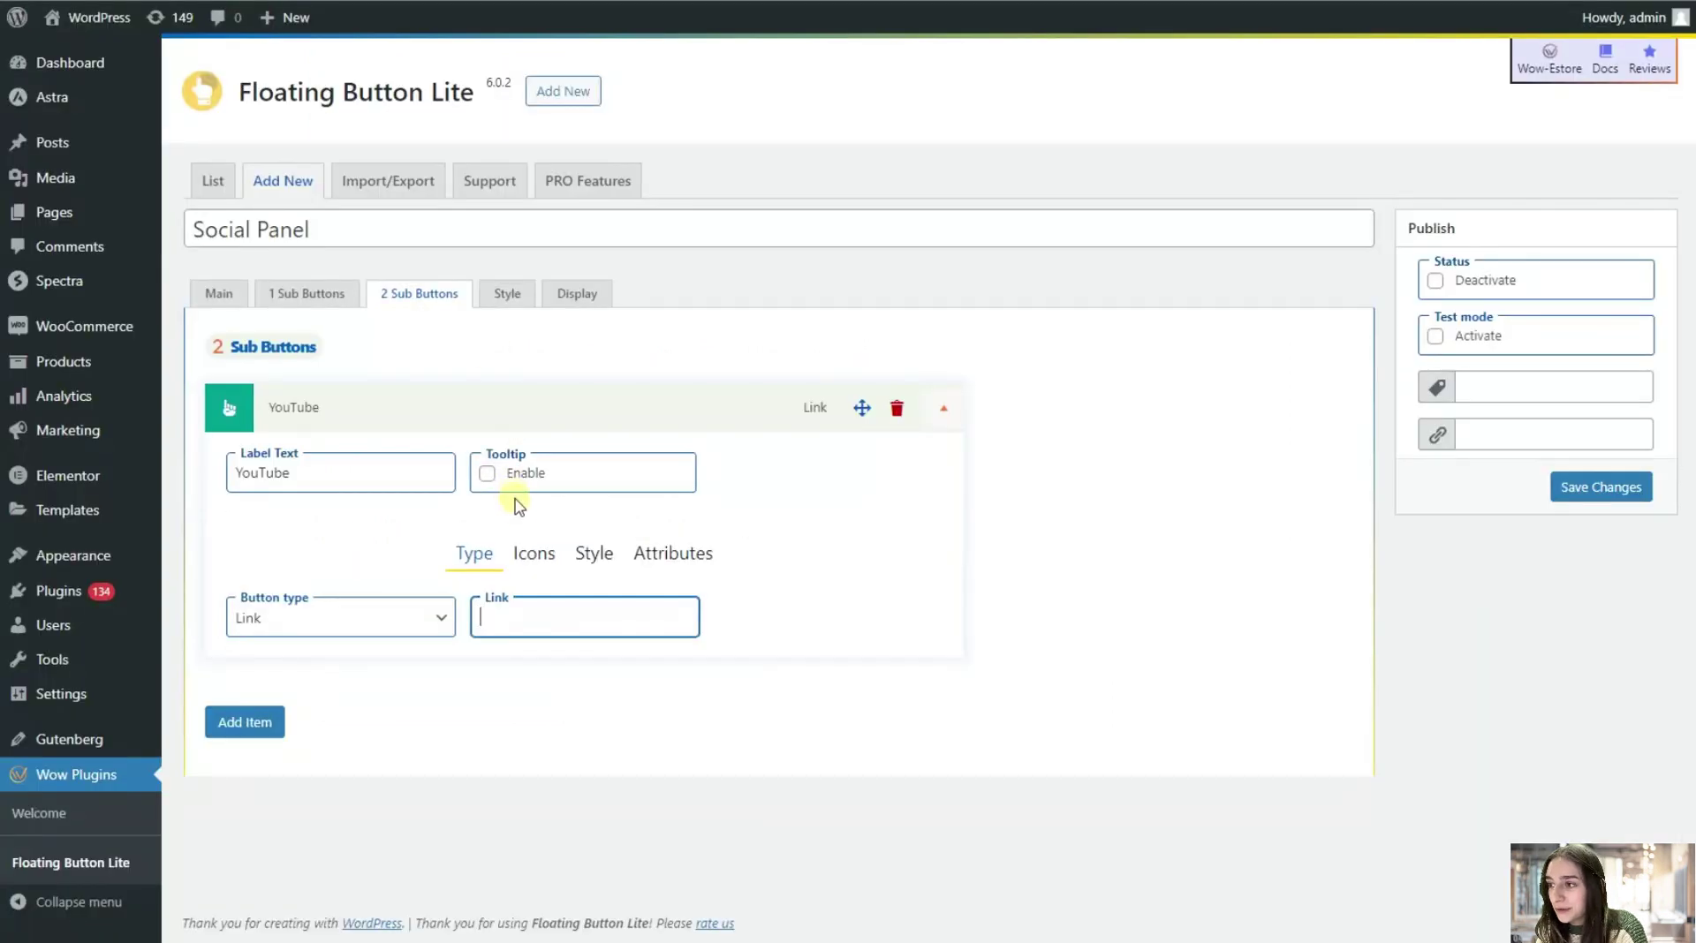
key(ctrl+v)
click(534, 553)
click(554, 619)
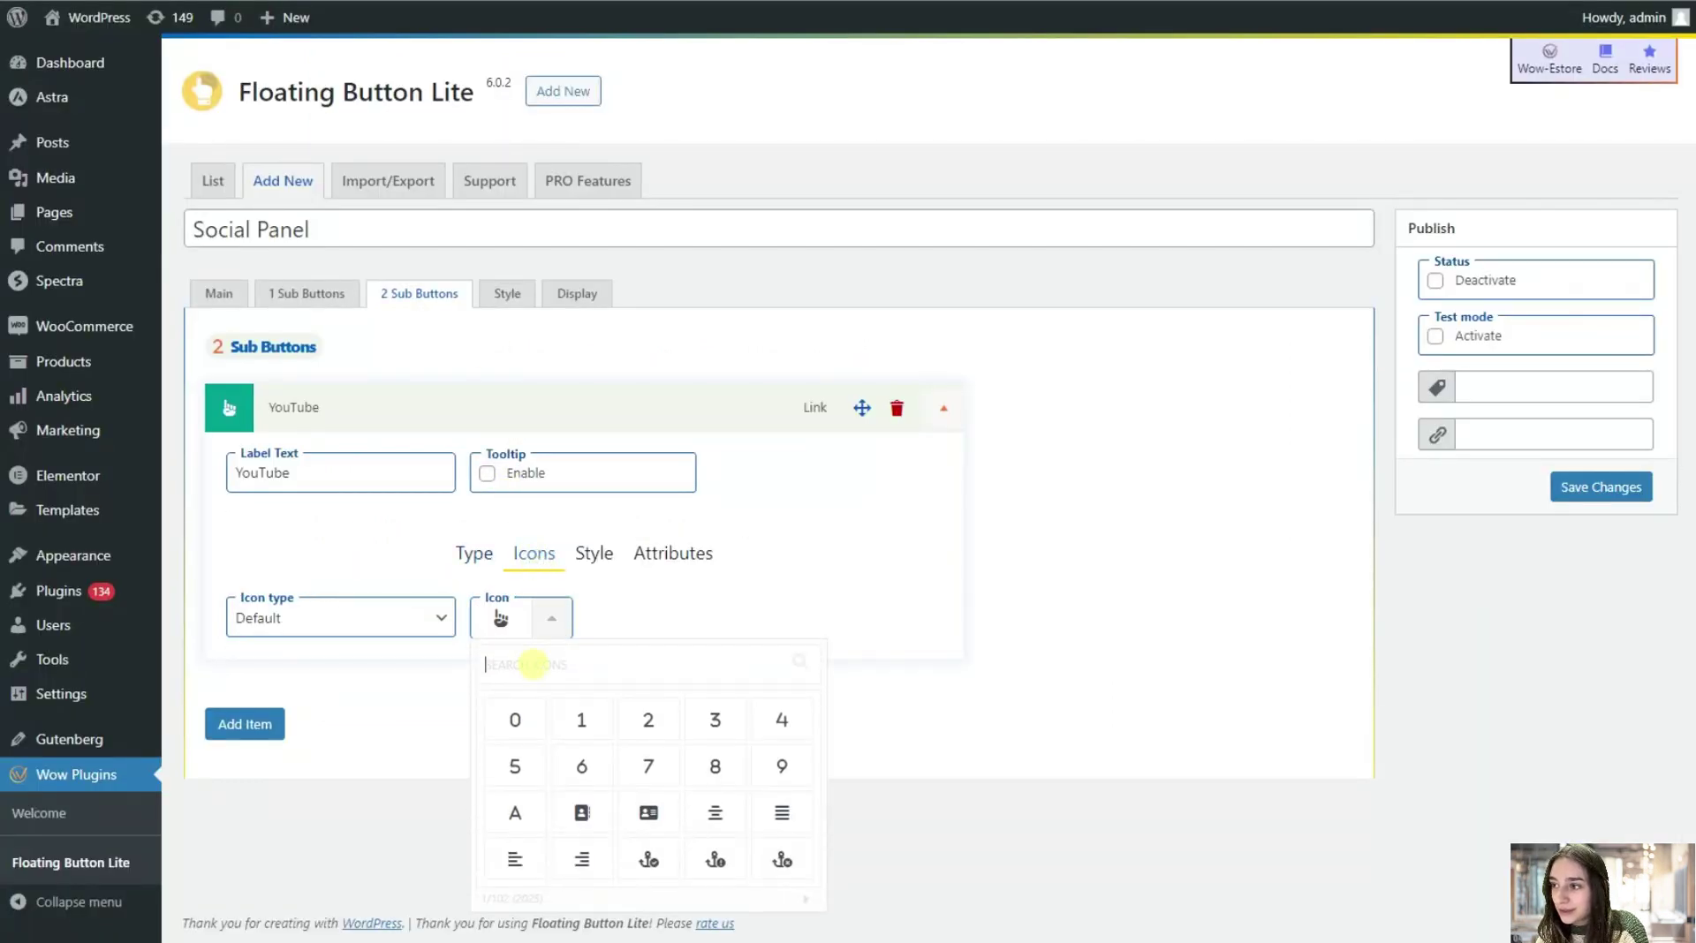
click(533, 664)
text(youtub)
click(581, 719)
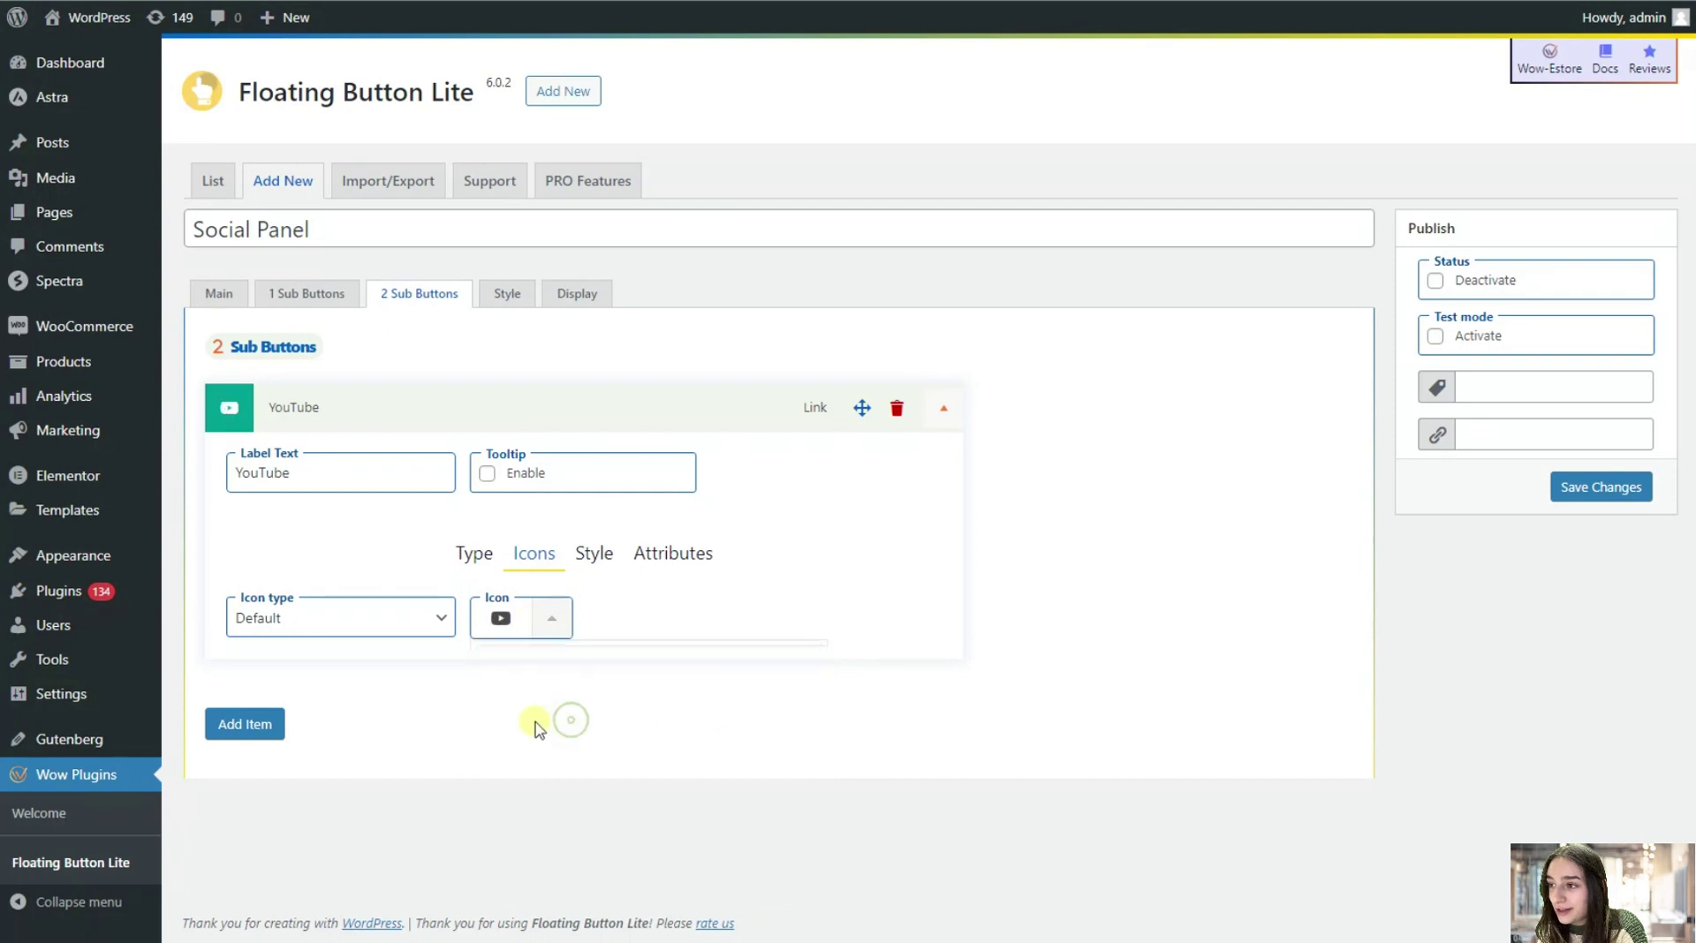
click(248, 724)
scroll(291, 671, down, 2)
Step: Label the new sub-button Pinterest and give it the circular Pinterest icon
click(349, 579)
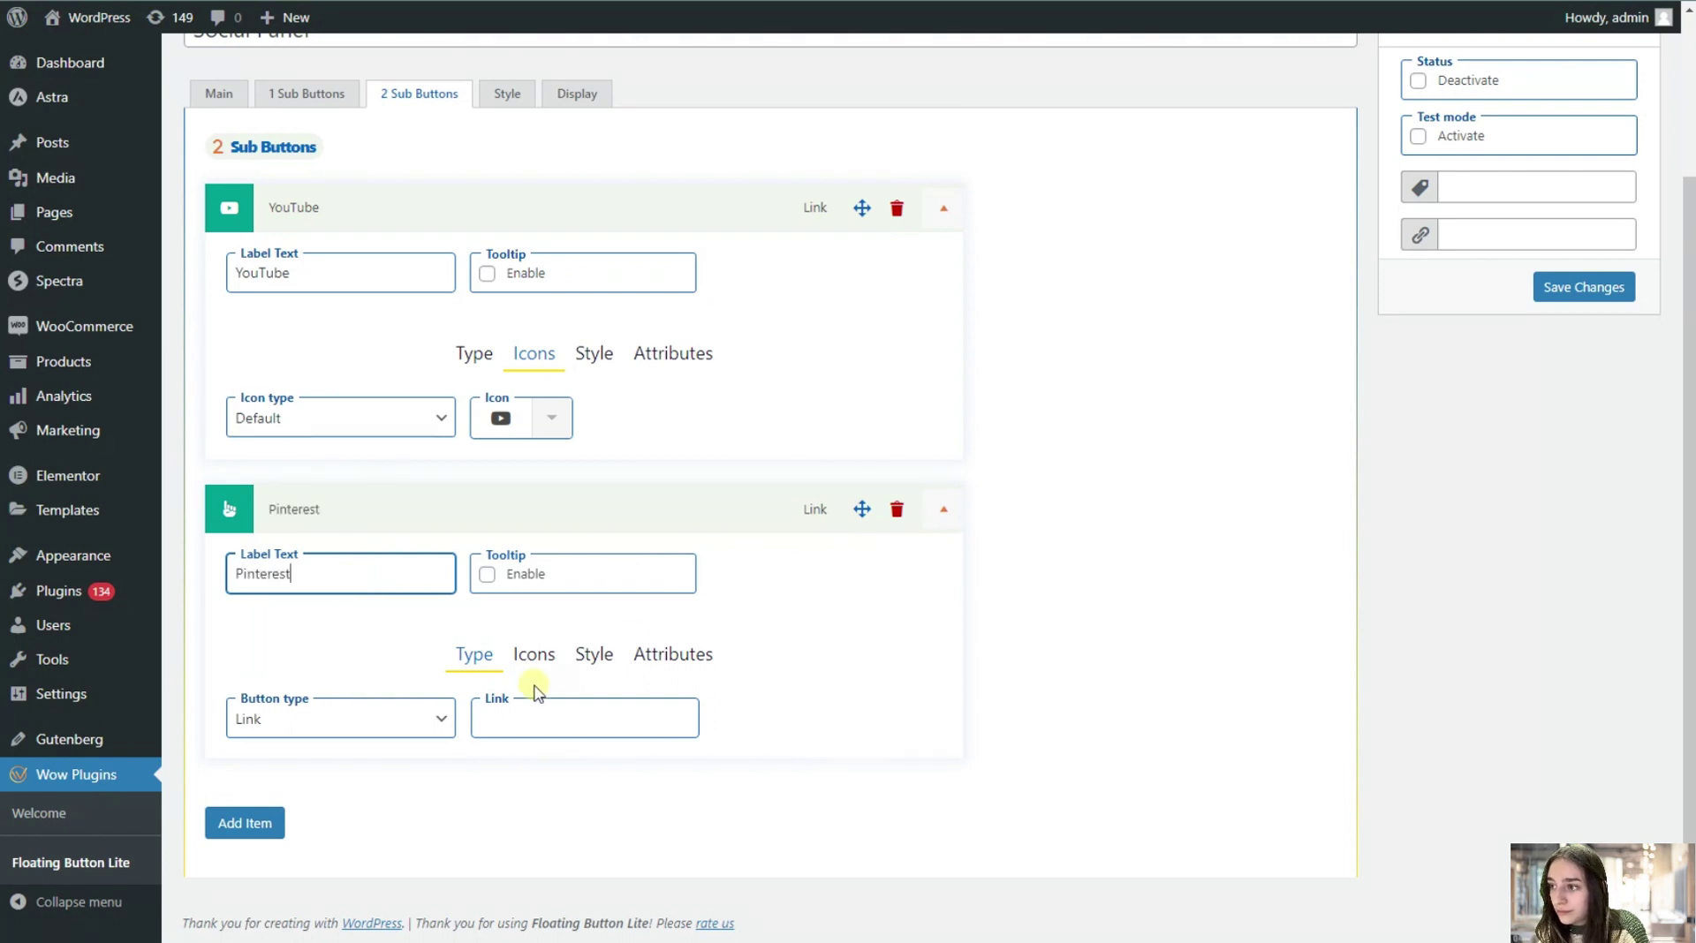
click(527, 658)
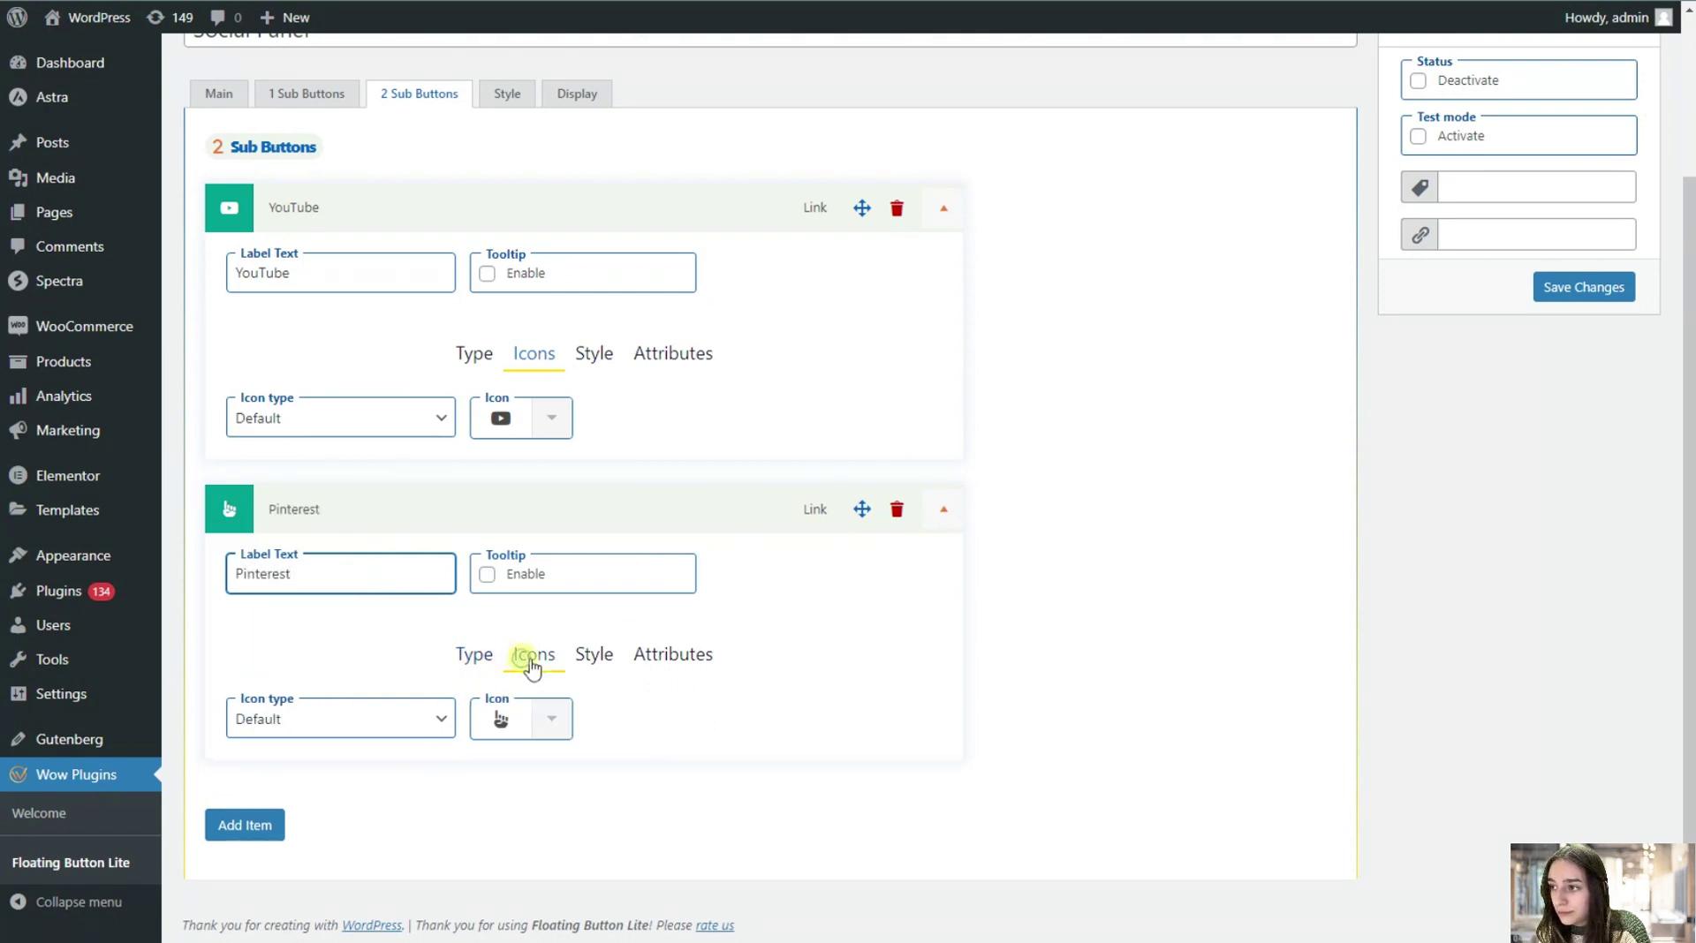
click(553, 720)
text(Pint)
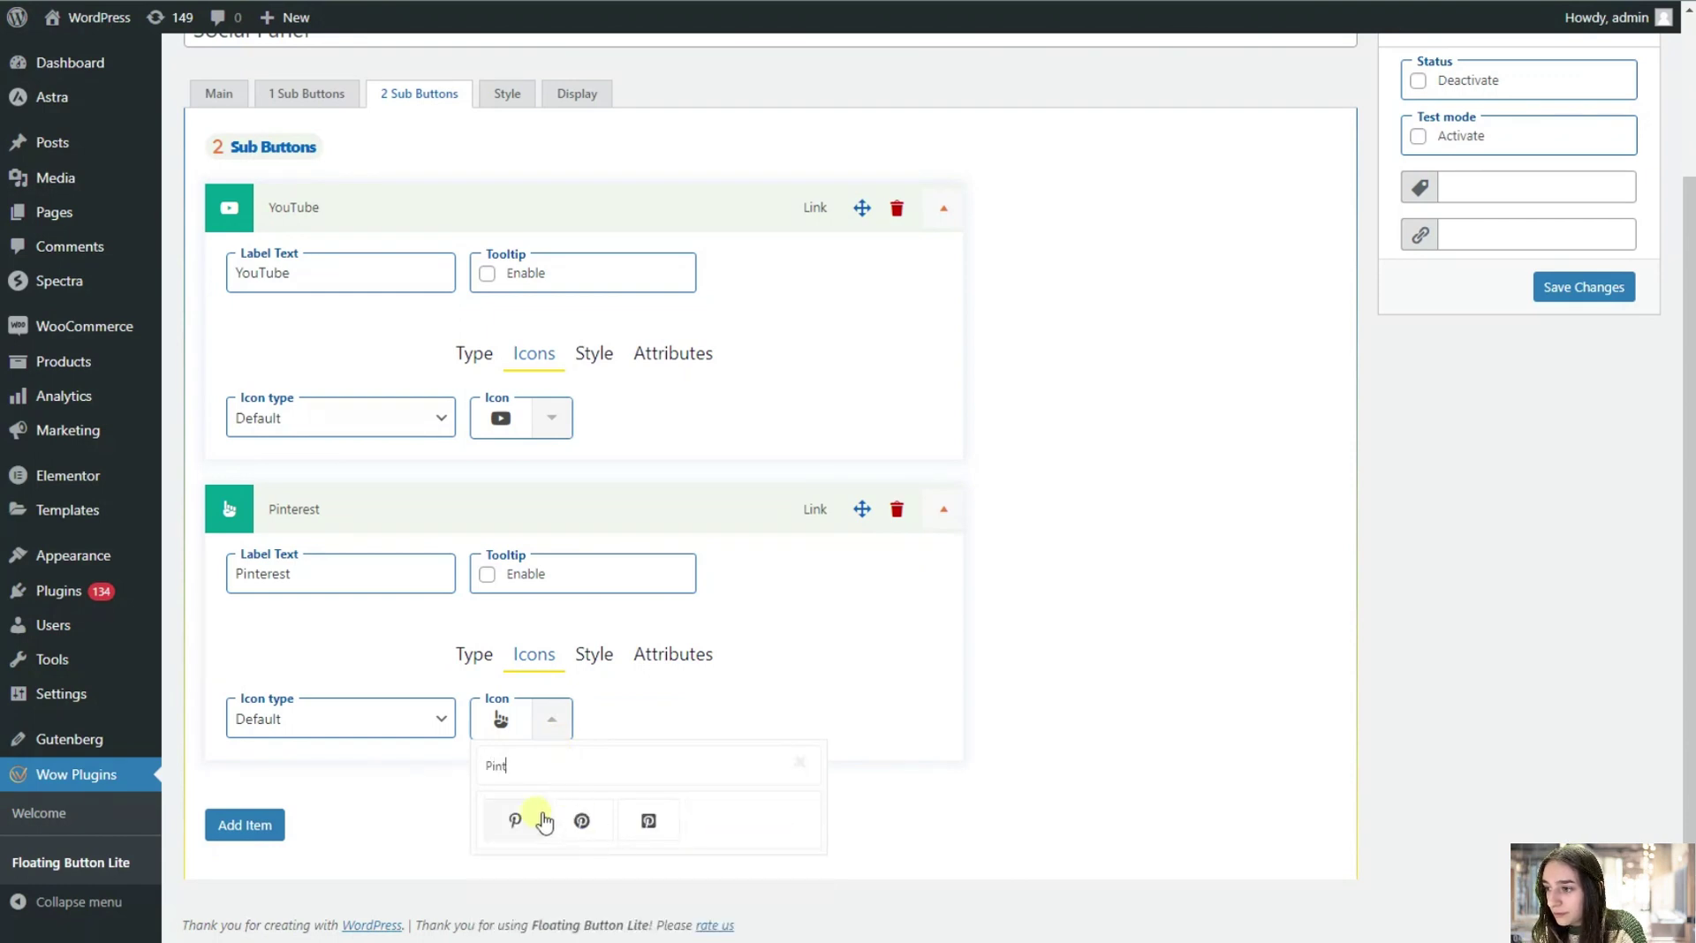
click(579, 824)
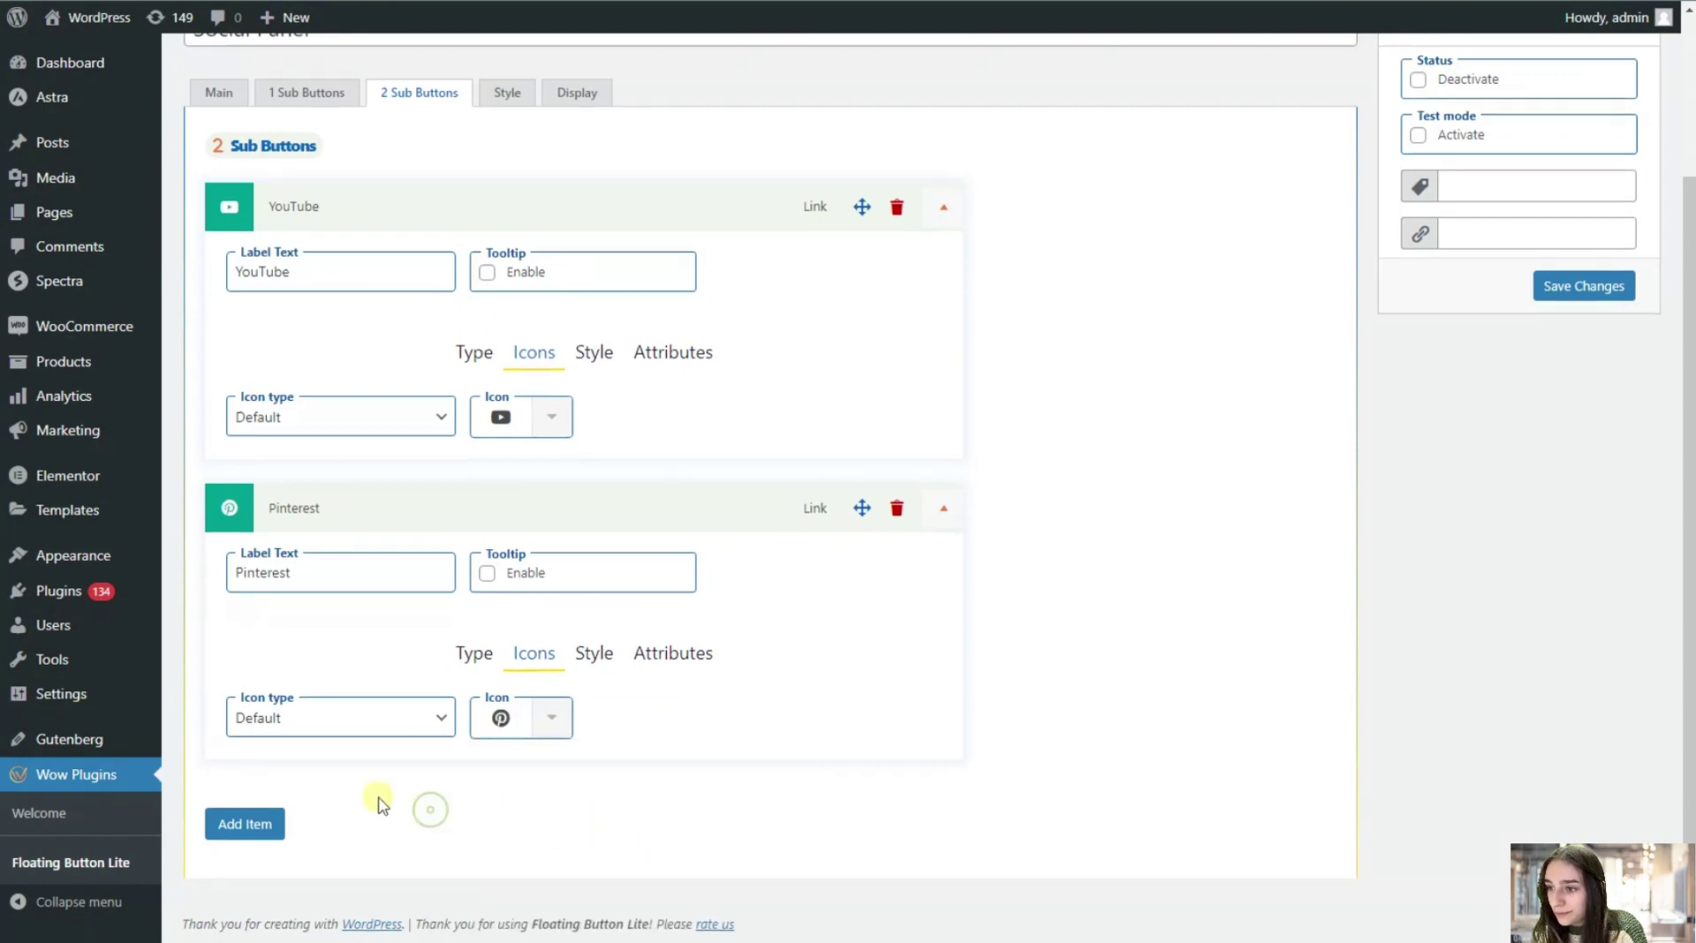
Step: Add a third sub-button labelled TikTok with the TikTok logo icon
click(256, 828)
click(280, 870)
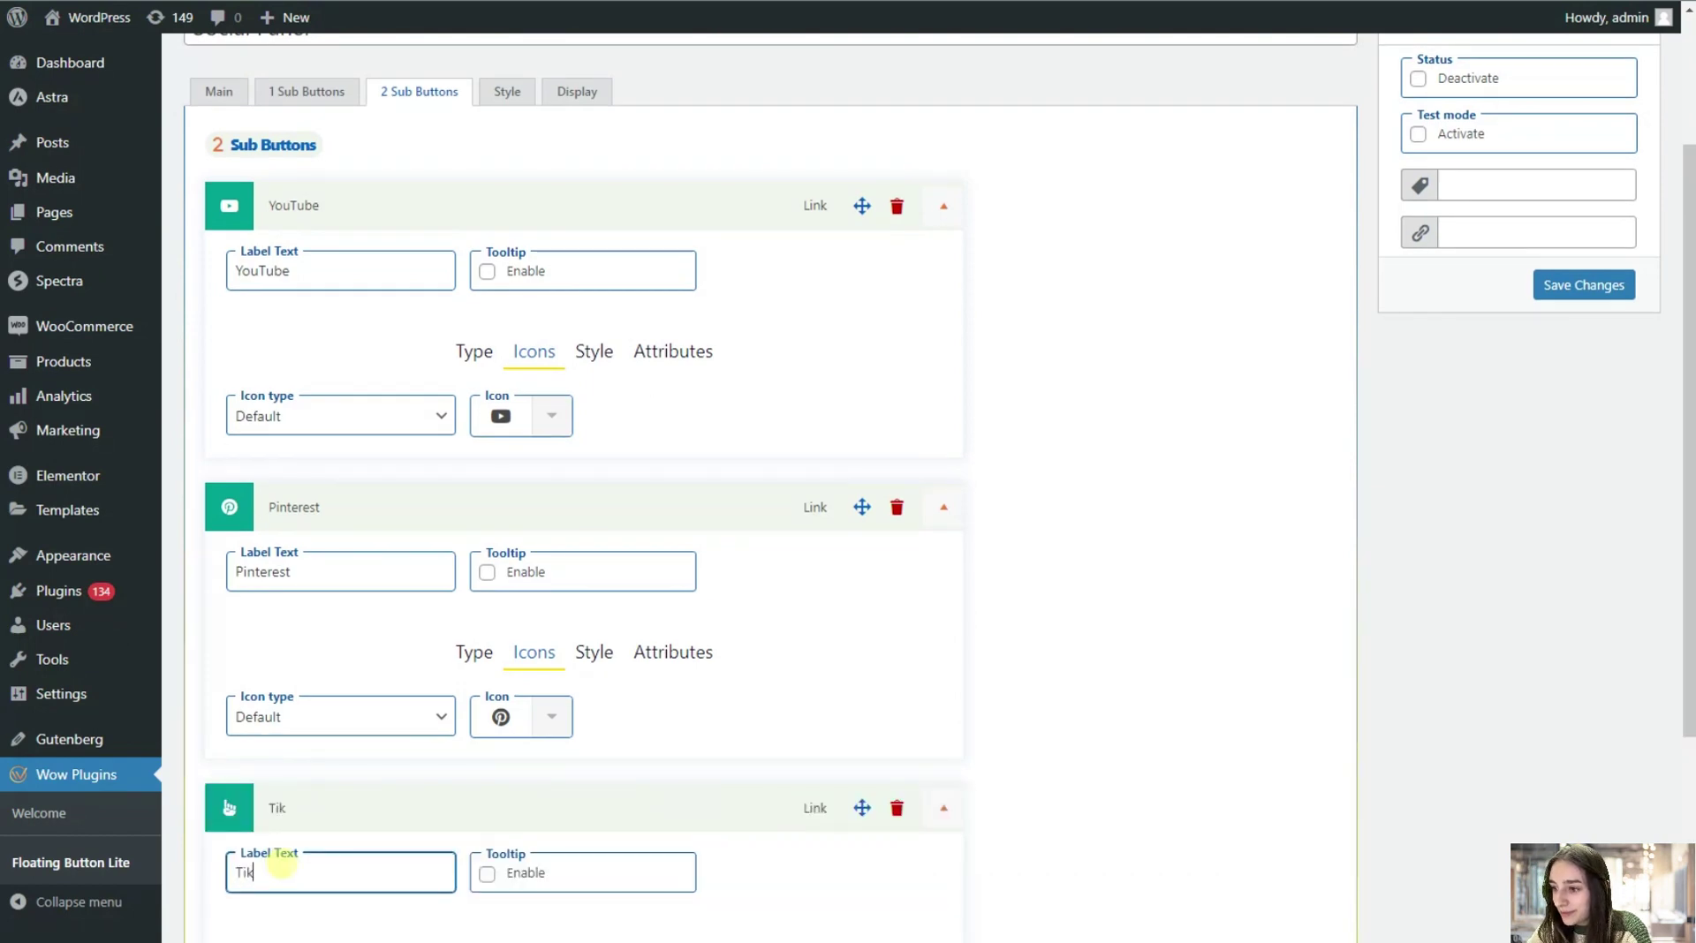
scroll(288, 768, down, 3)
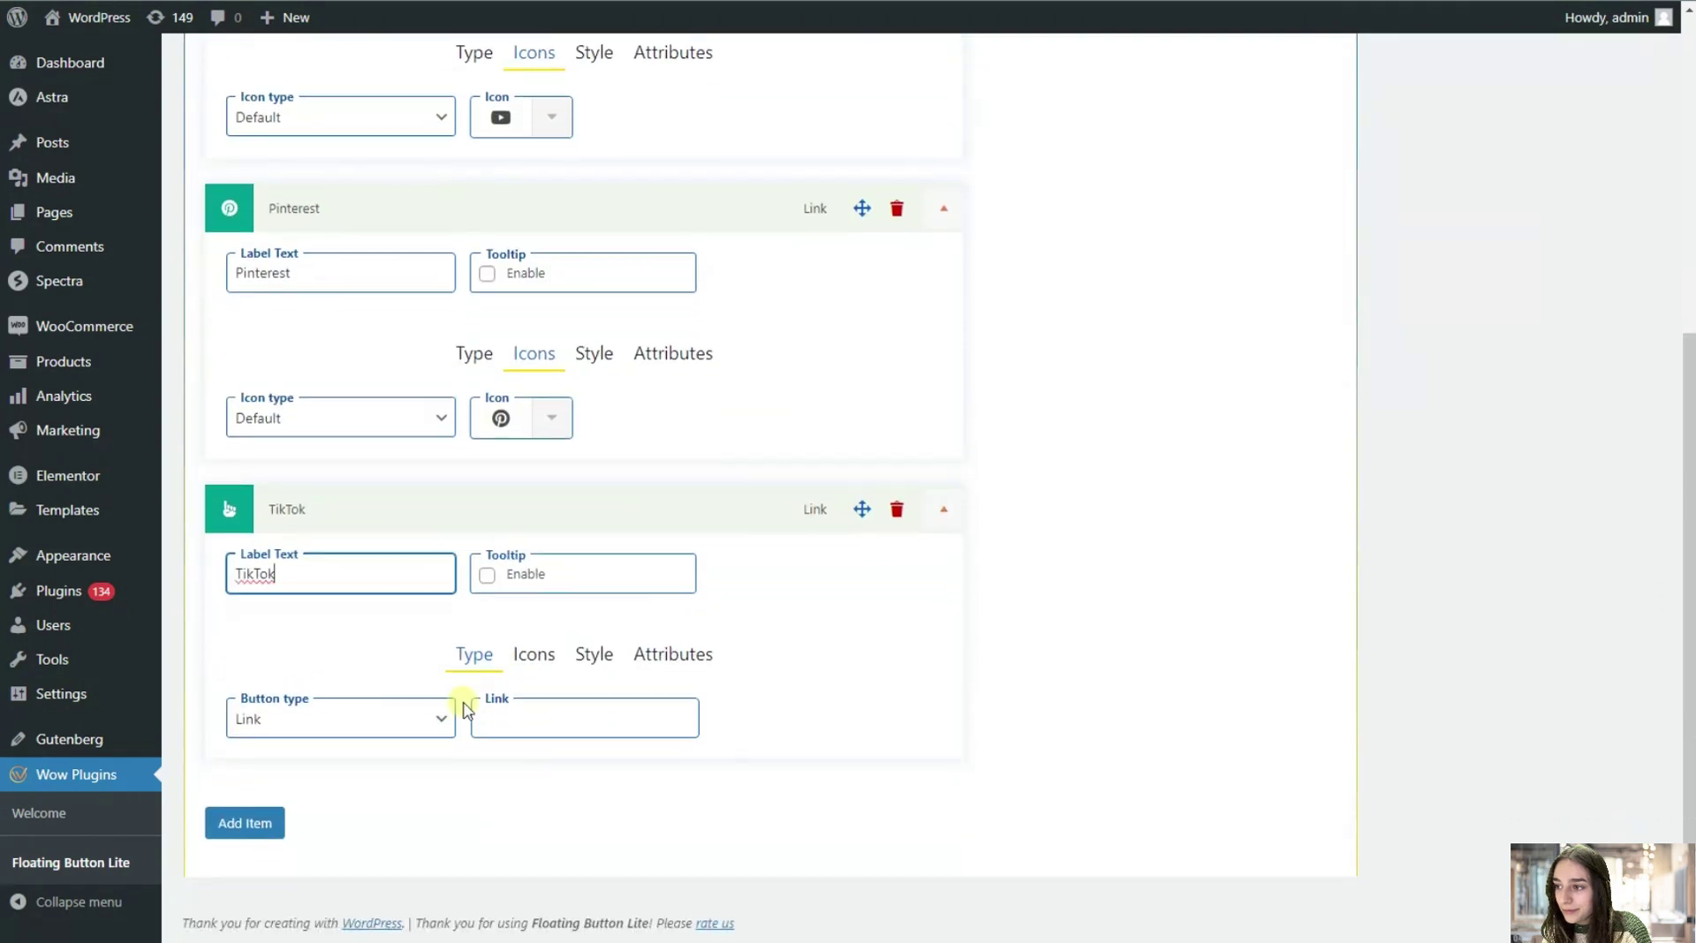
click(534, 655)
click(554, 720)
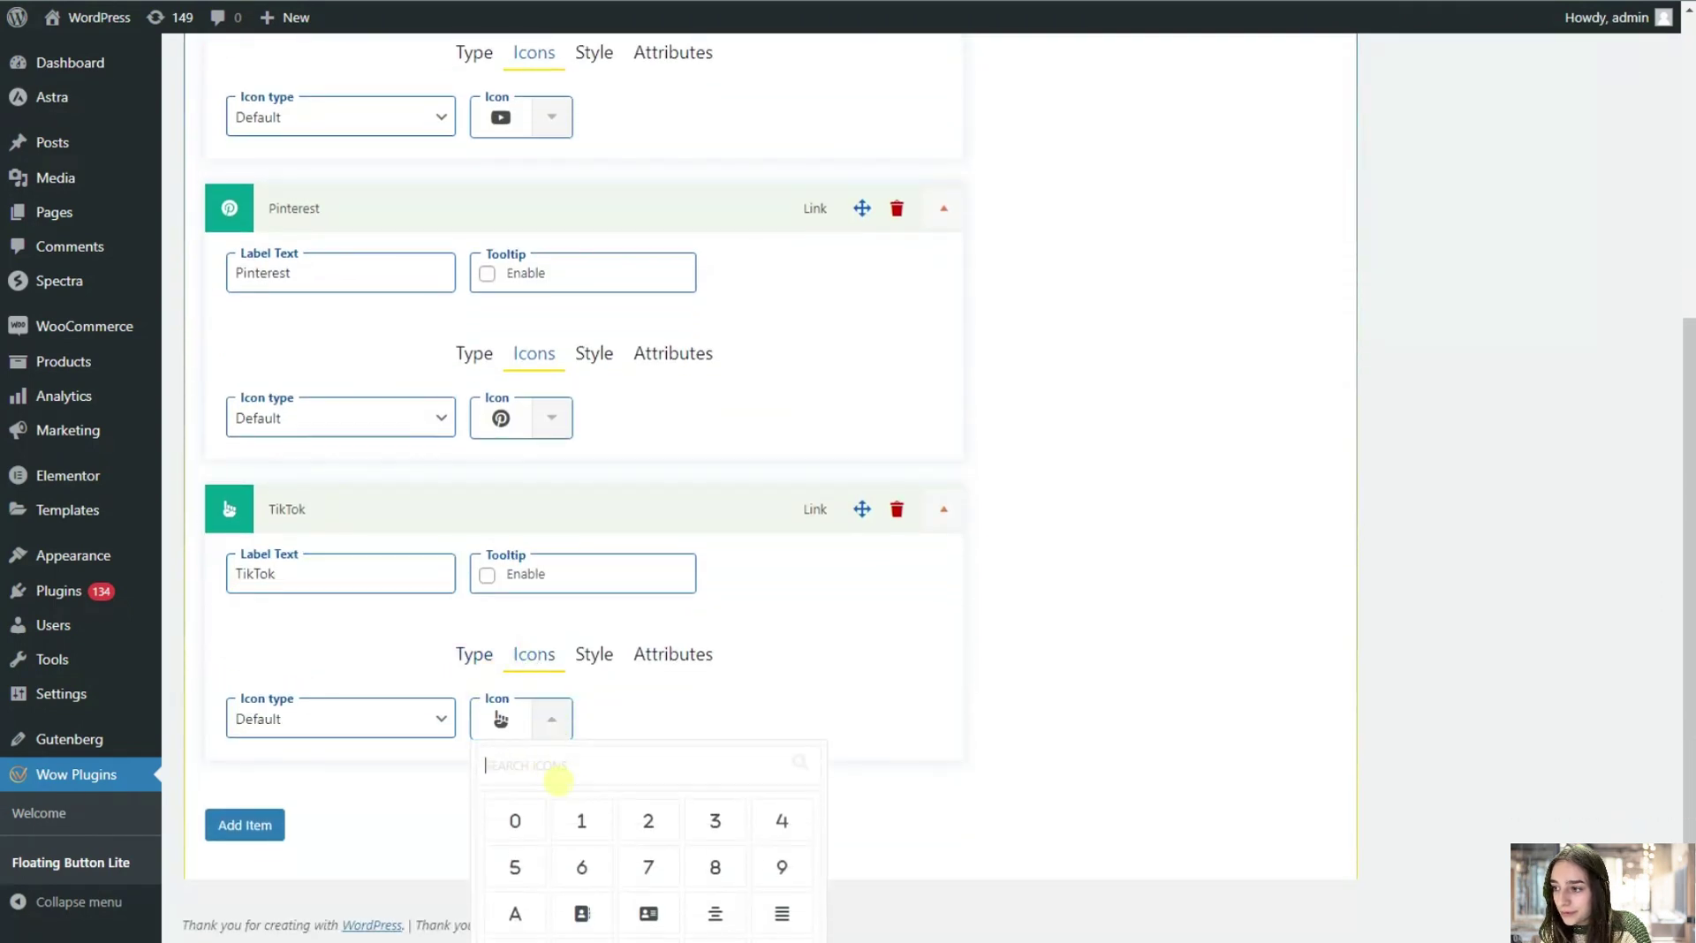
scroll(565, 786, down, 1)
text(tiktok)
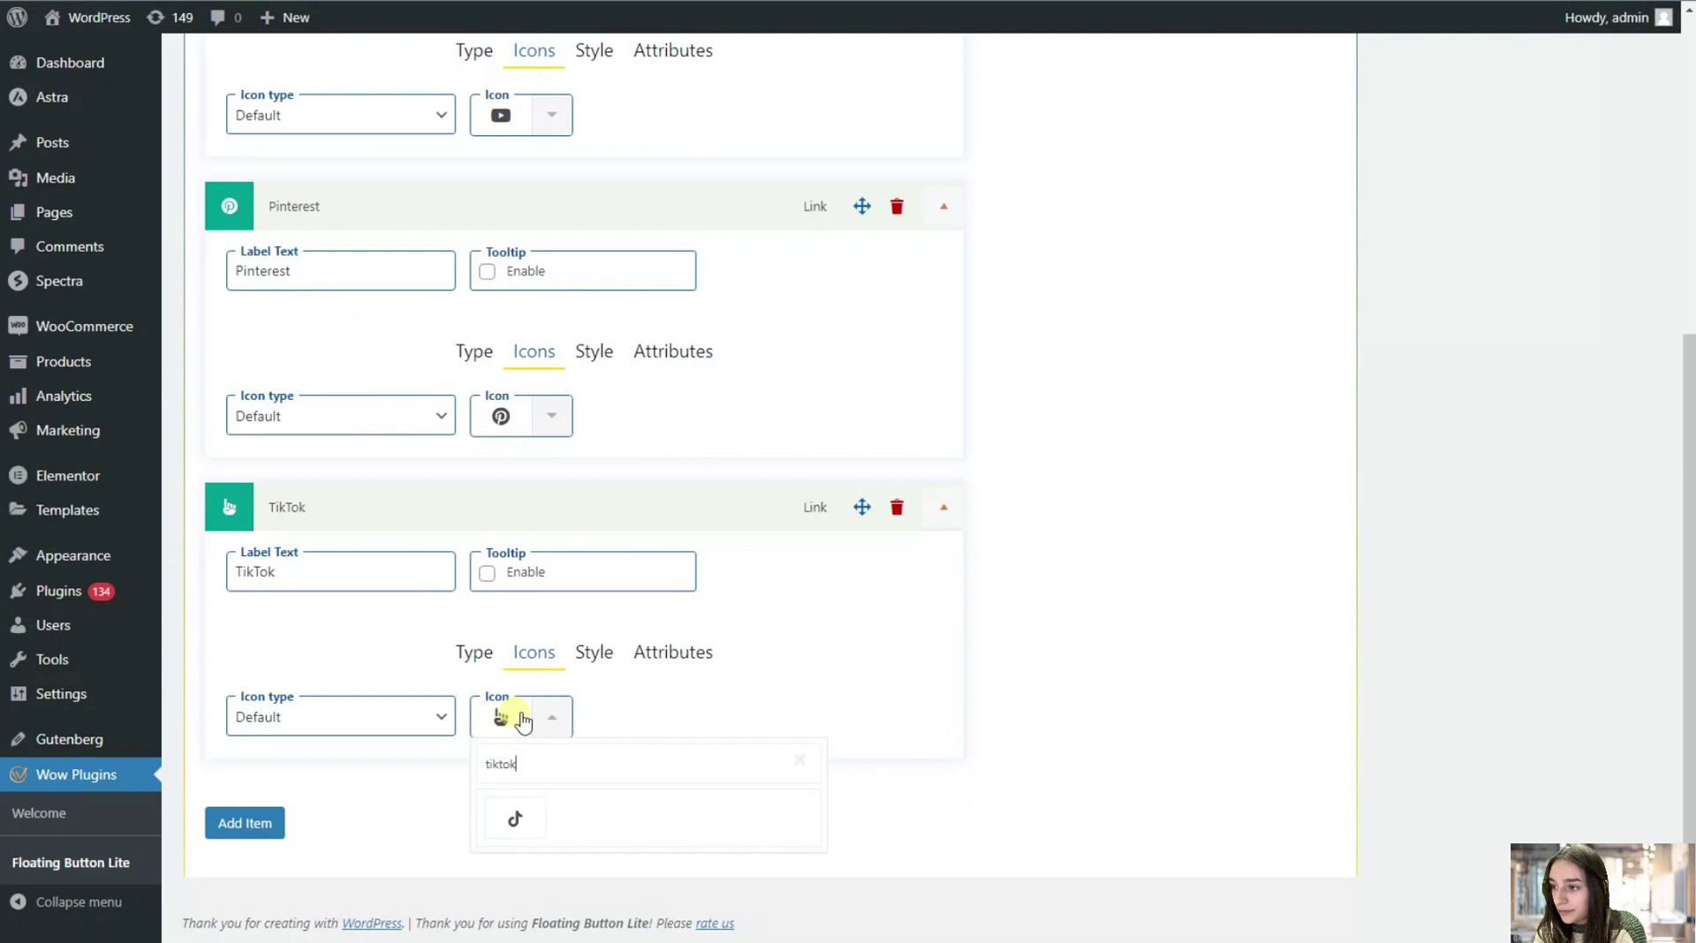
click(515, 819)
scroll(455, 812, up, 5)
scroll(450, 883, down, 5)
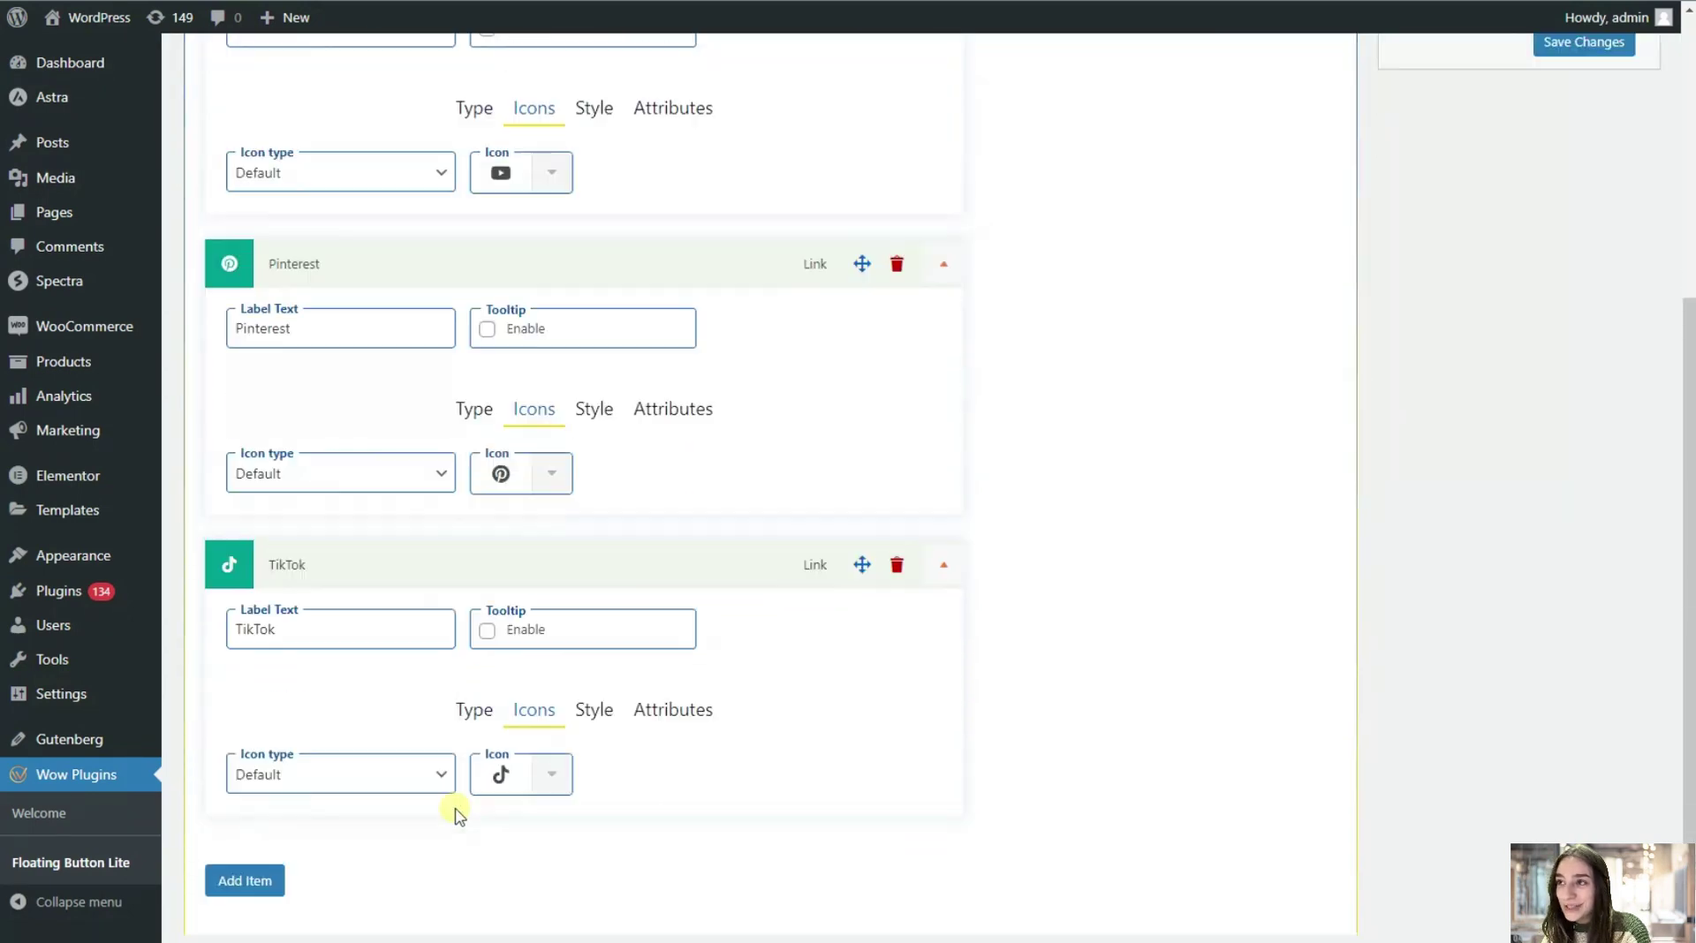
Step: Place the button at bottom-left, keeping Fade sub-button animation and Medium size
scroll(448, 795, up, 5)
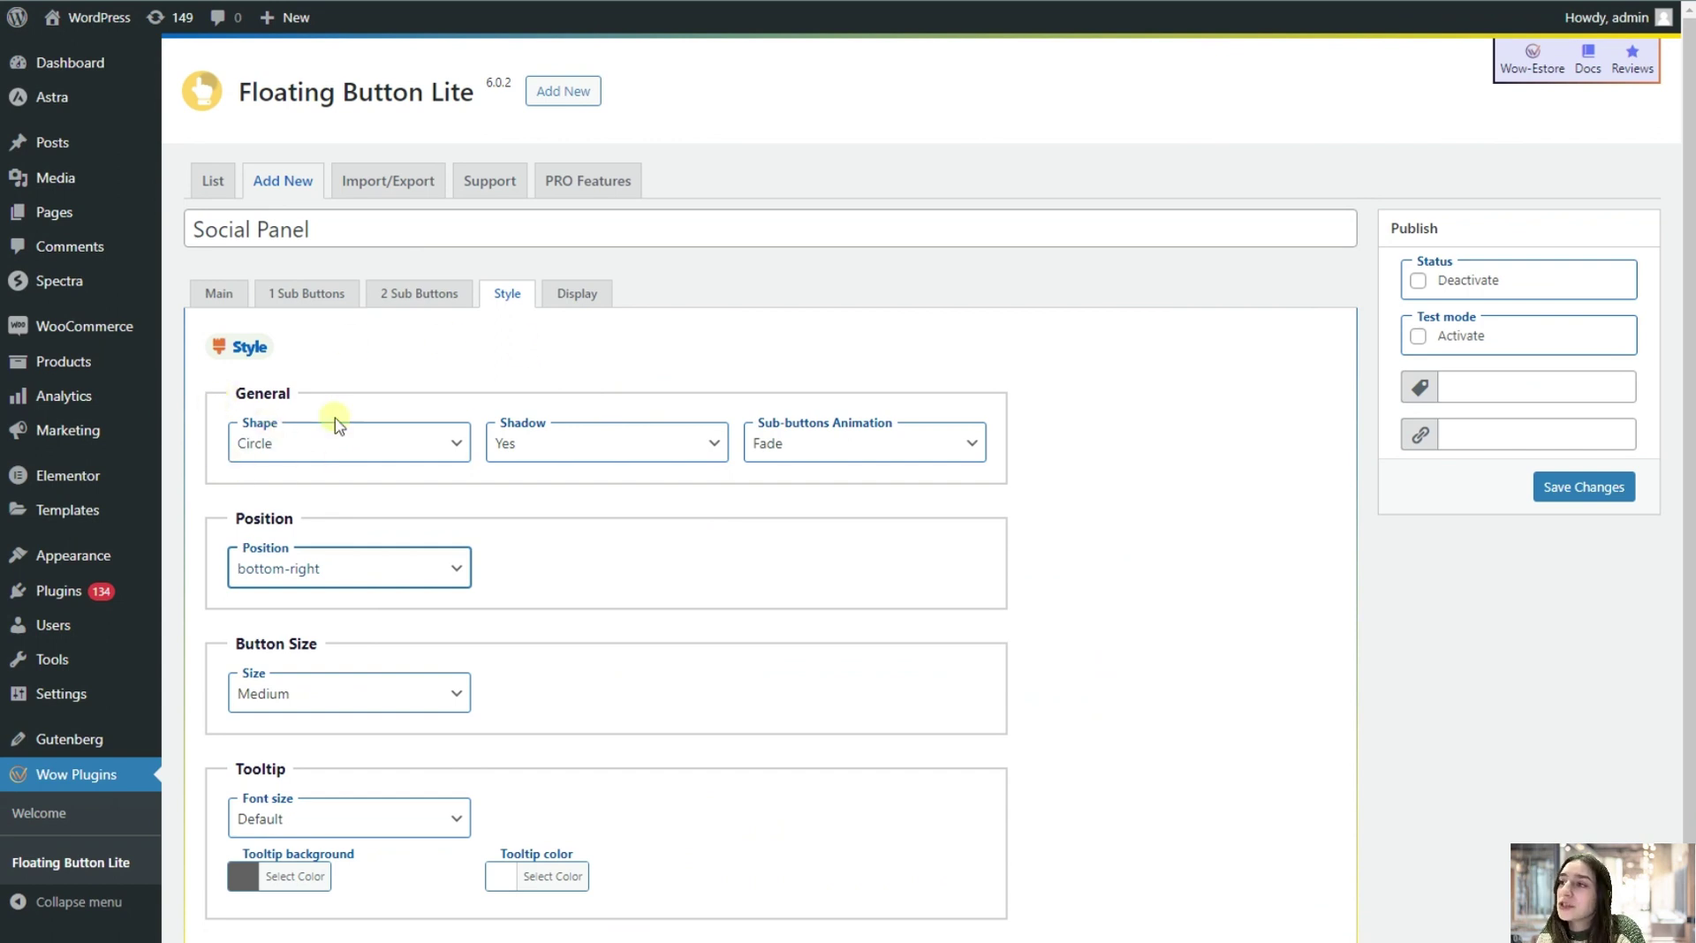
click(824, 443)
click(824, 443)
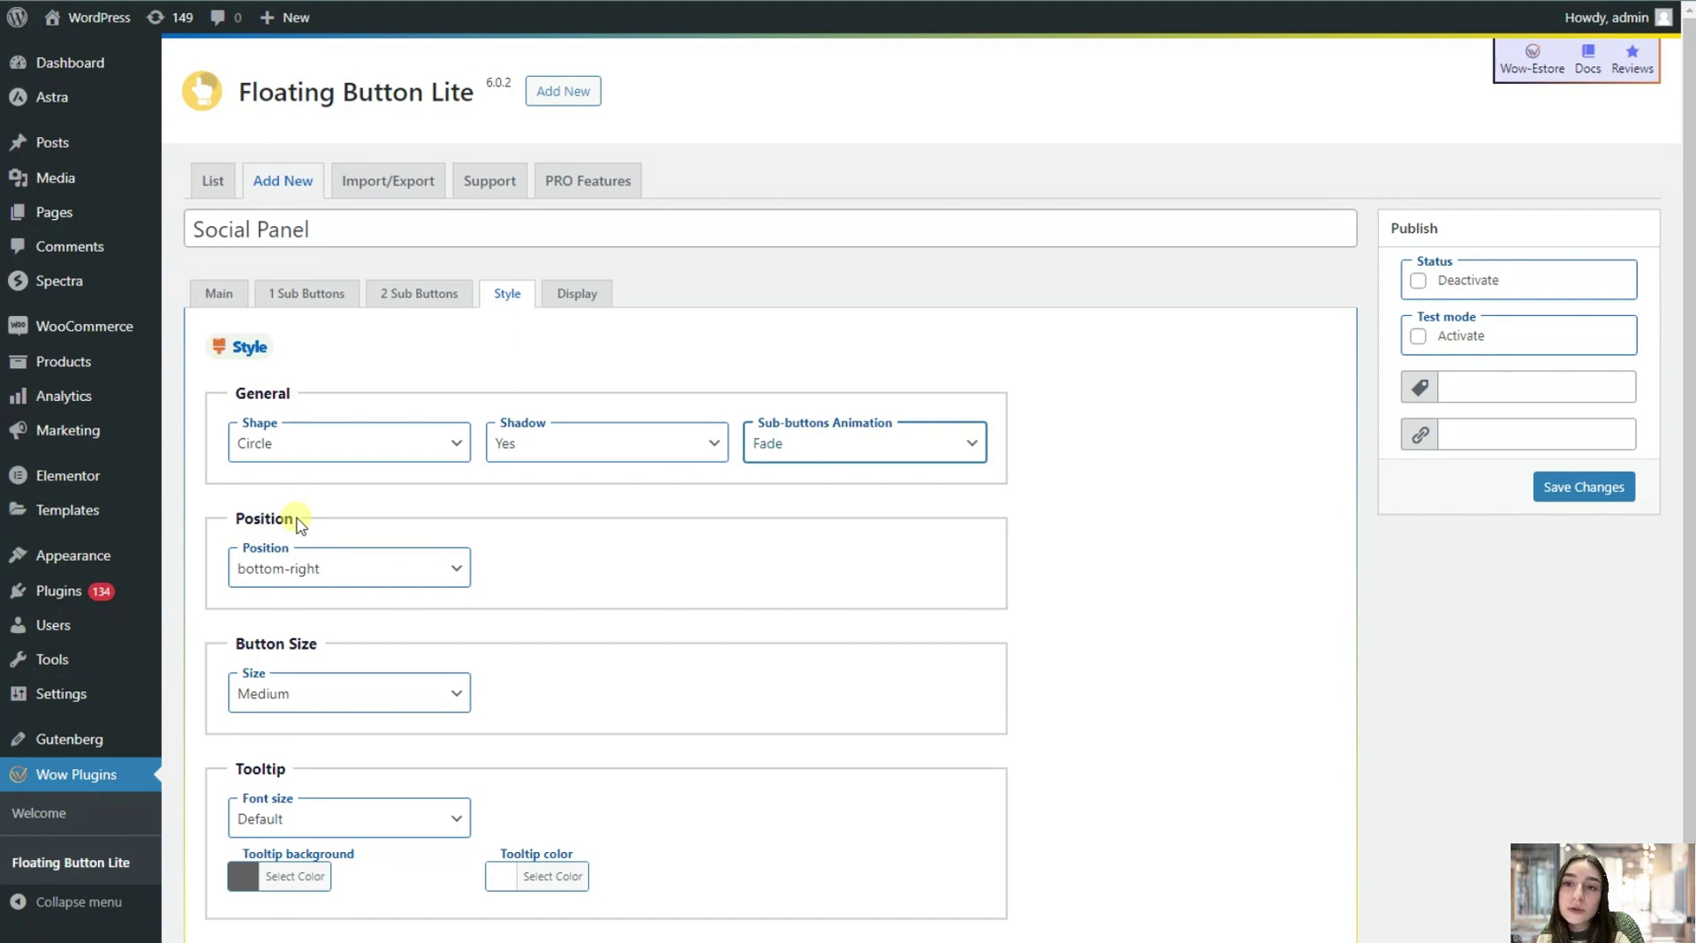
click(309, 574)
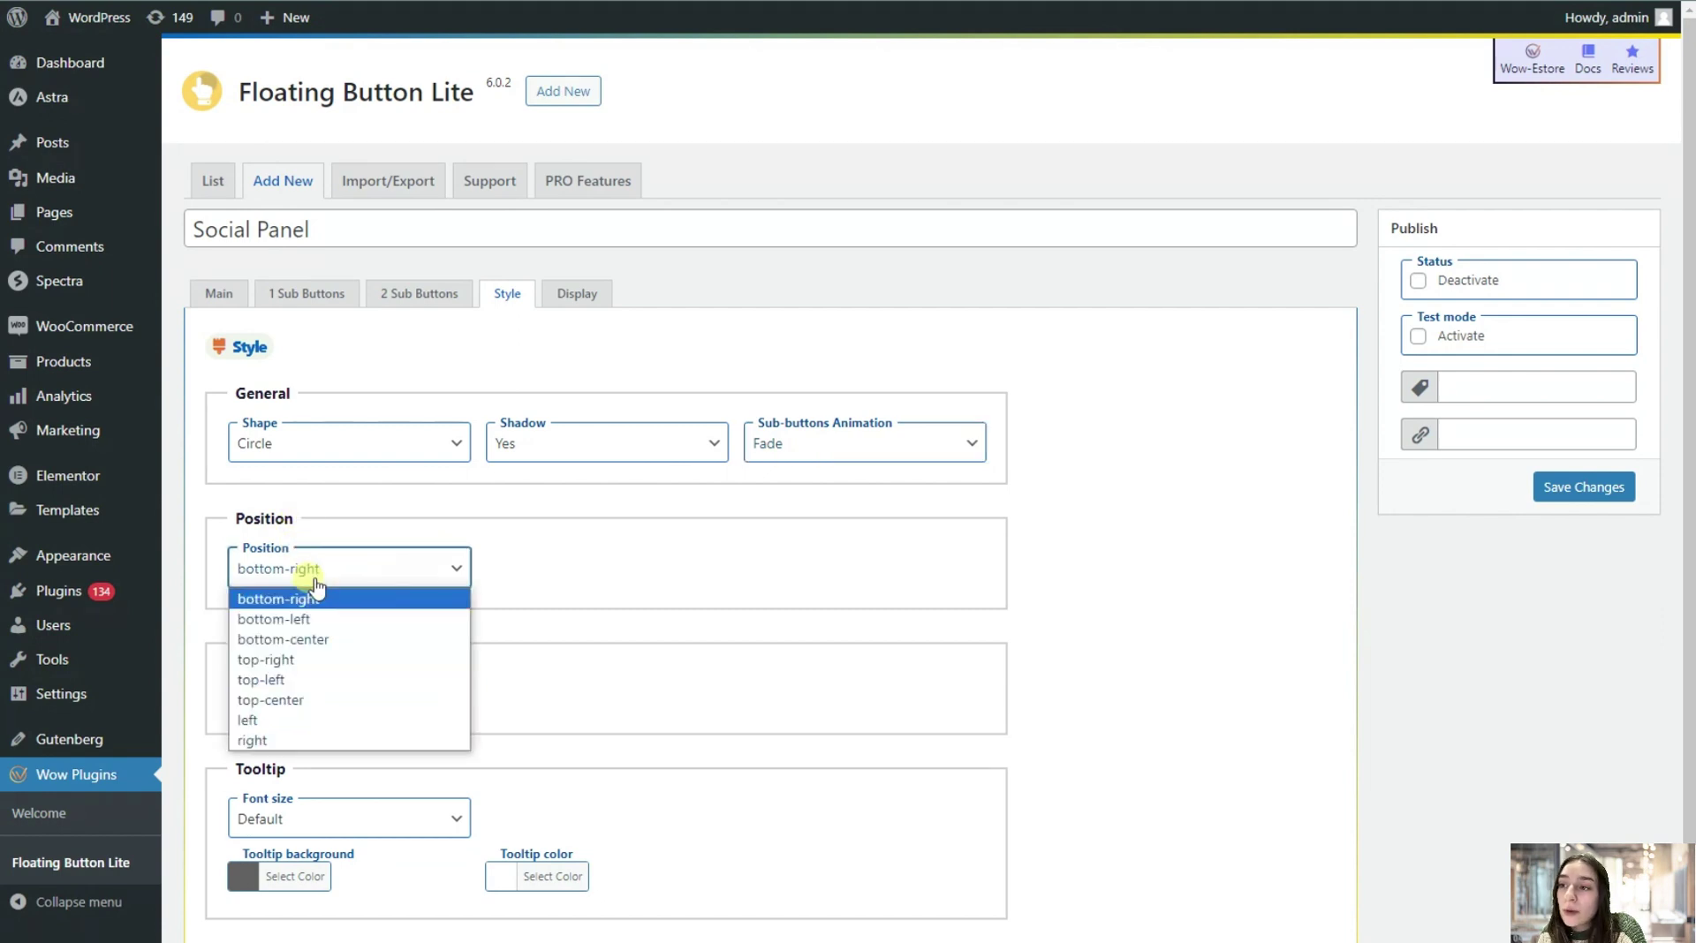
click(320, 620)
scroll(353, 609, down, 2)
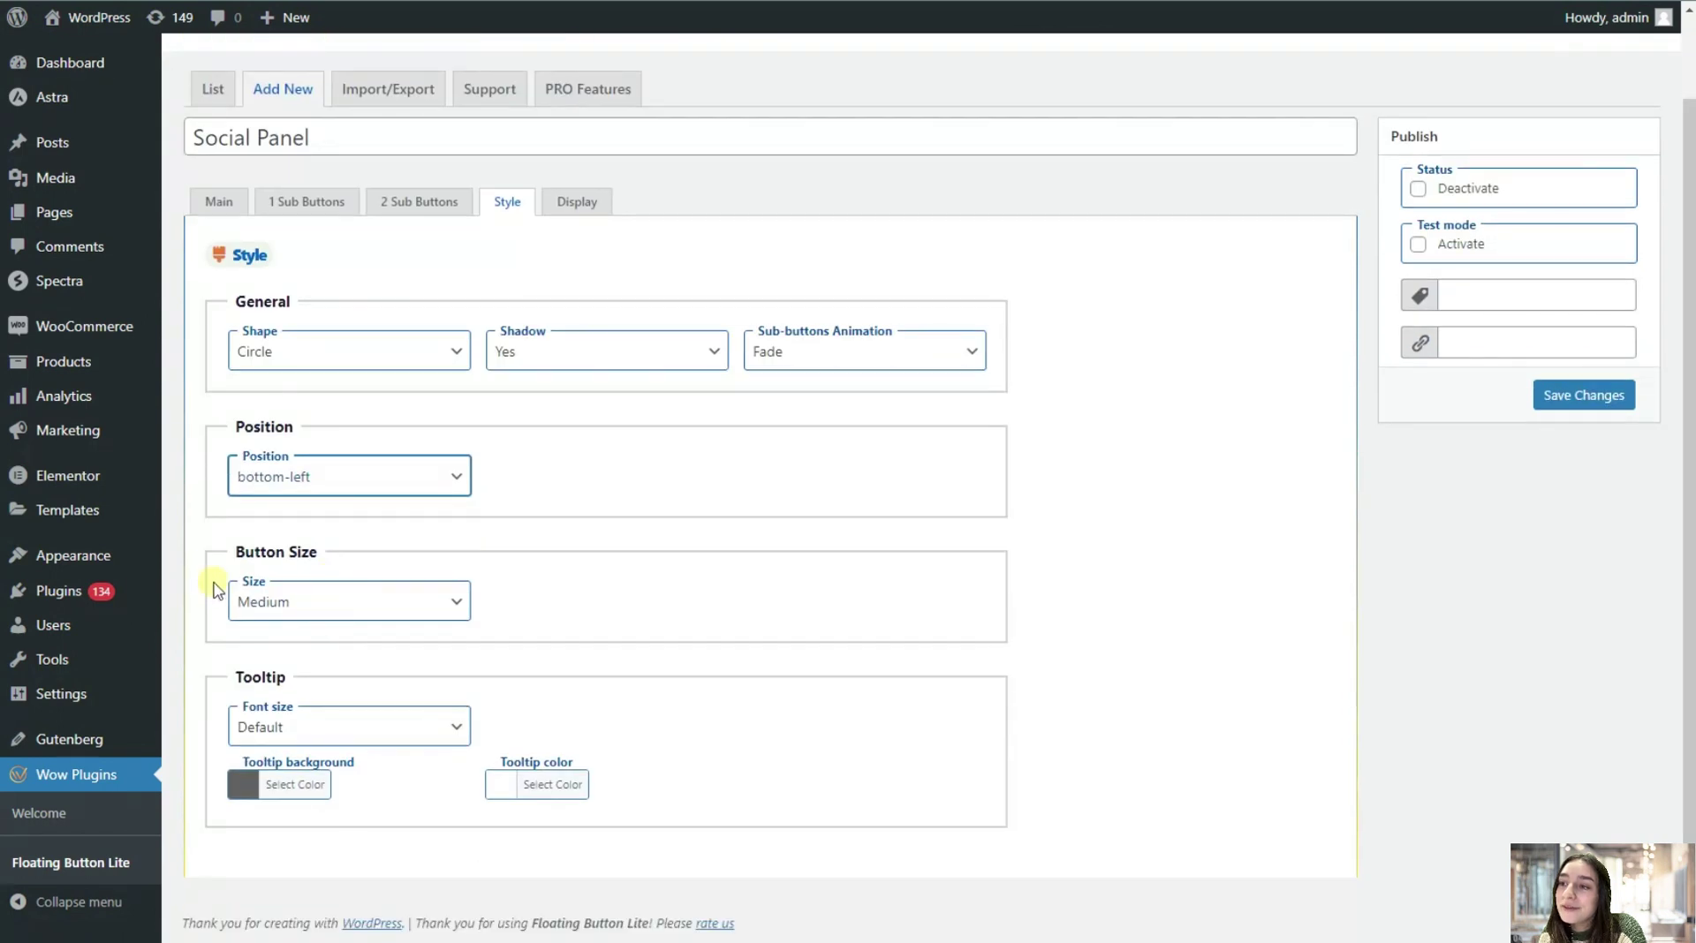
click(294, 606)
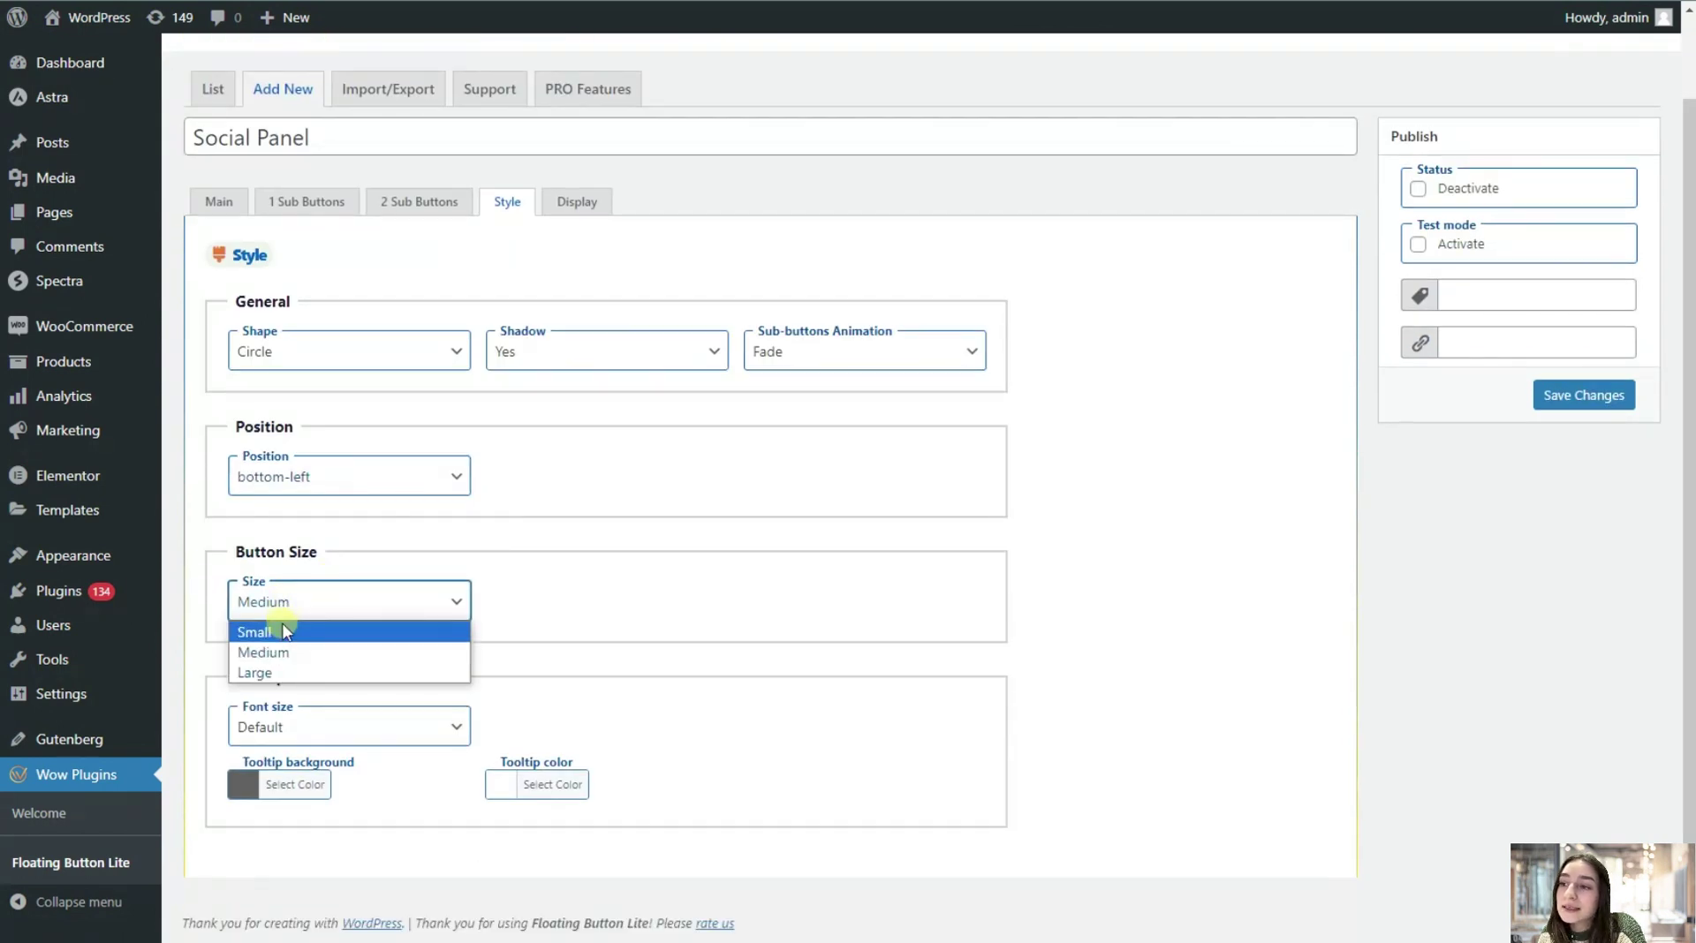
click(288, 658)
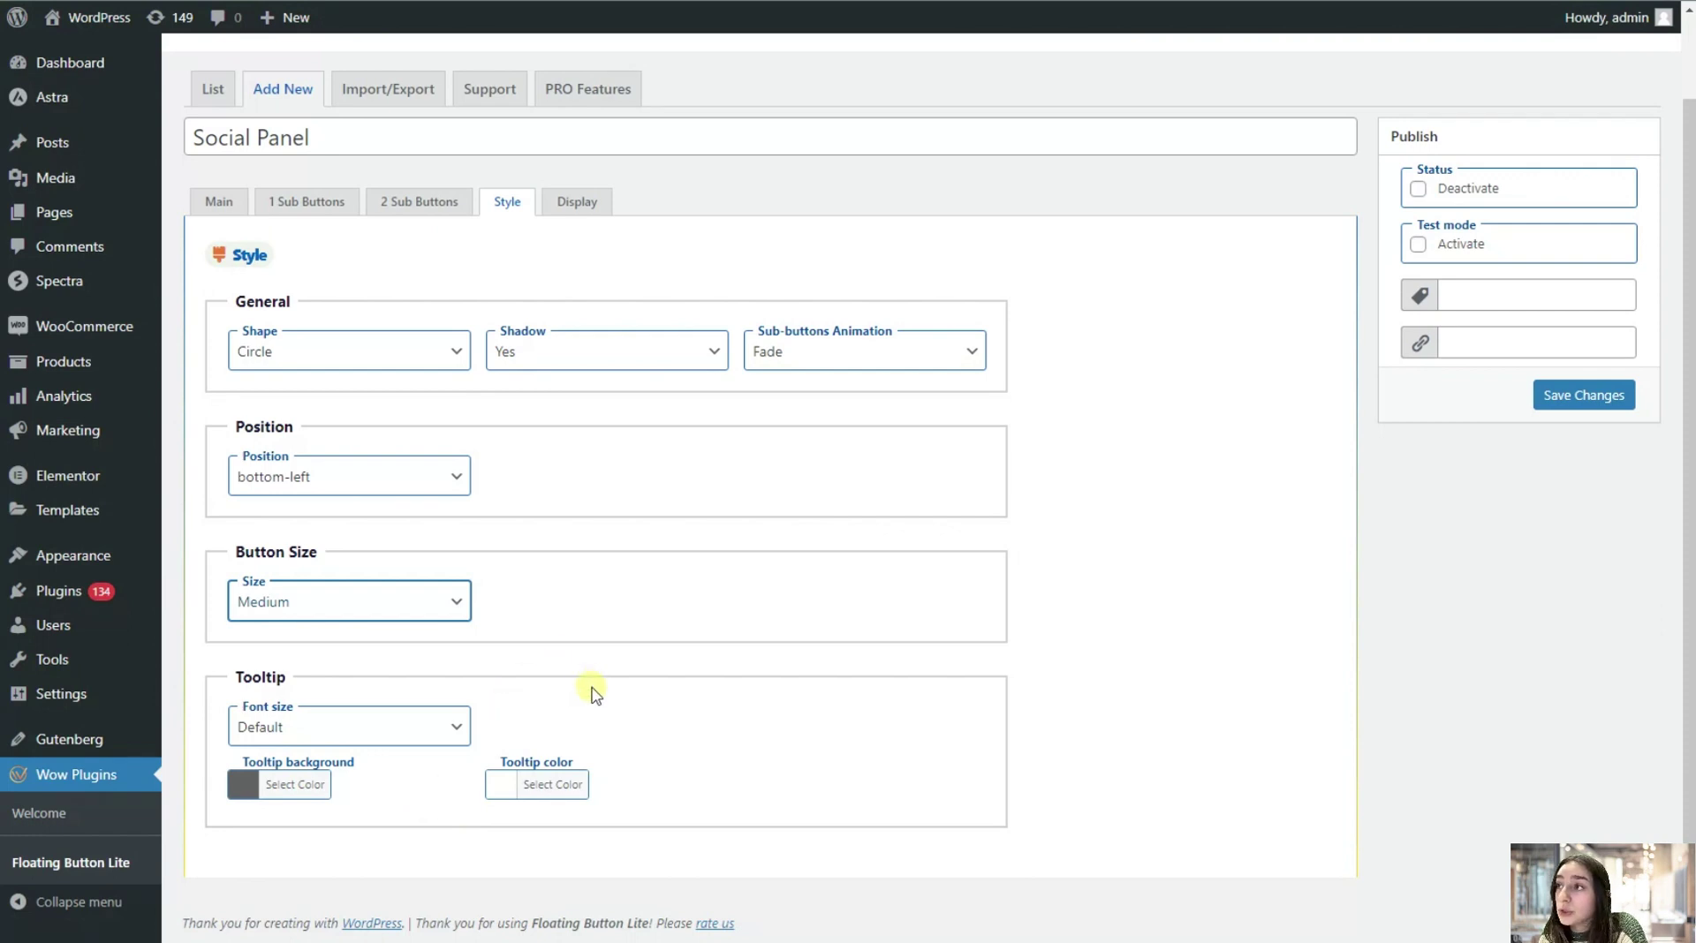
scroll(590, 693, up, 2)
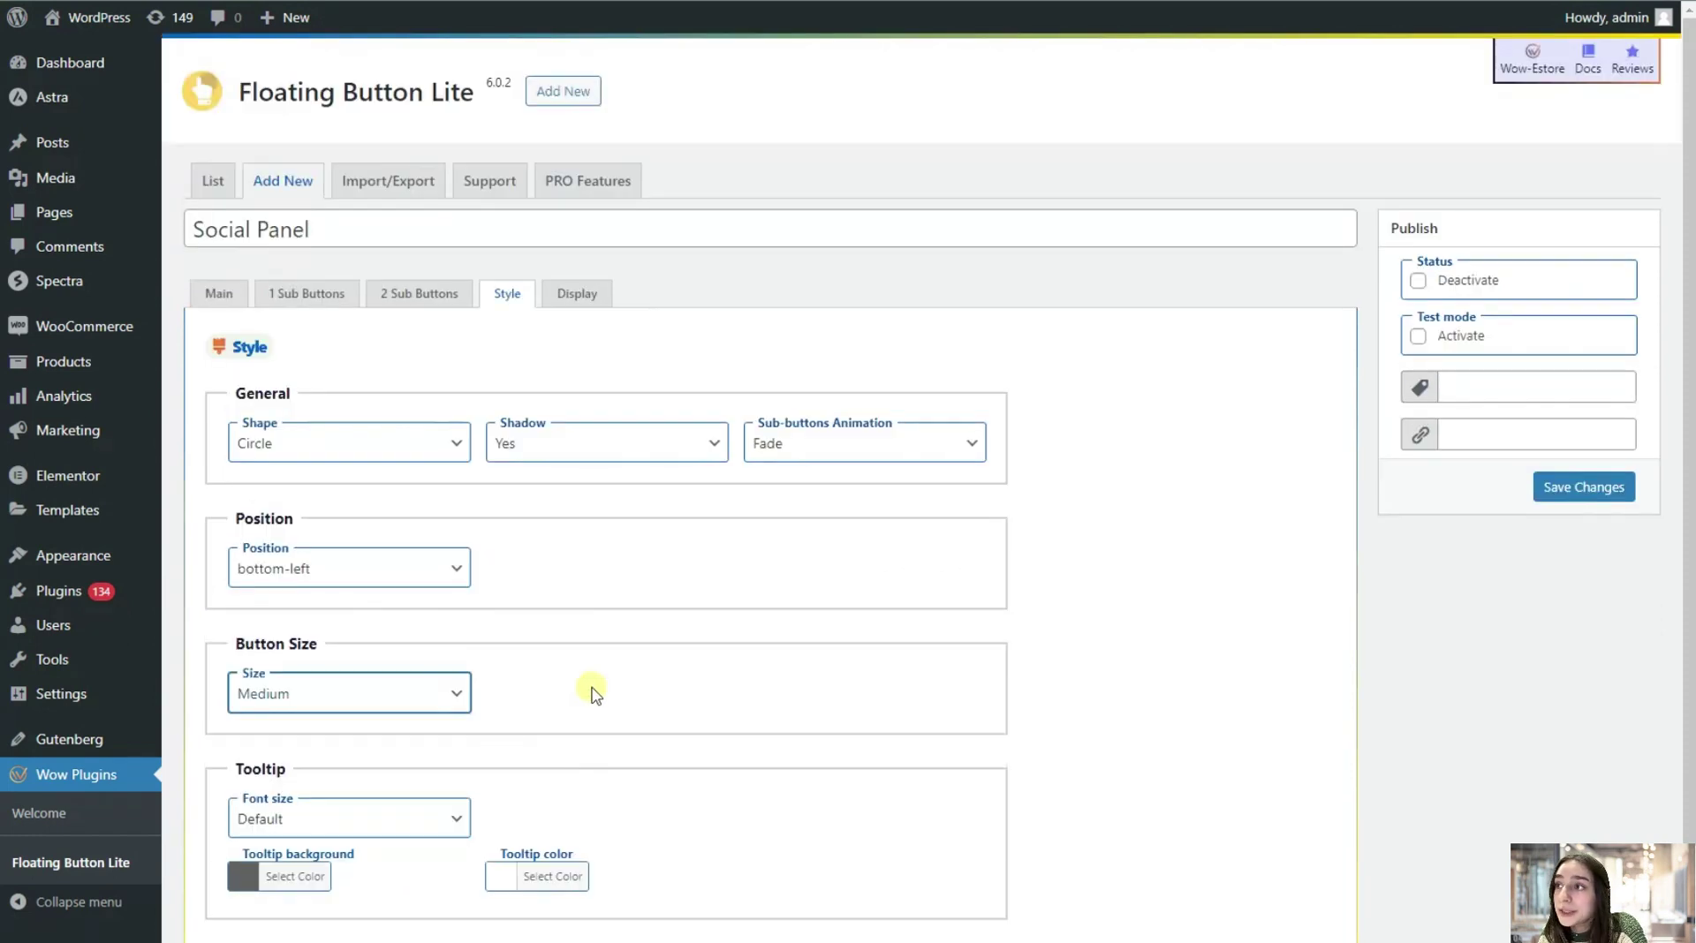
Step: Set Display to Shortcode and save the Social Panel button
click(578, 294)
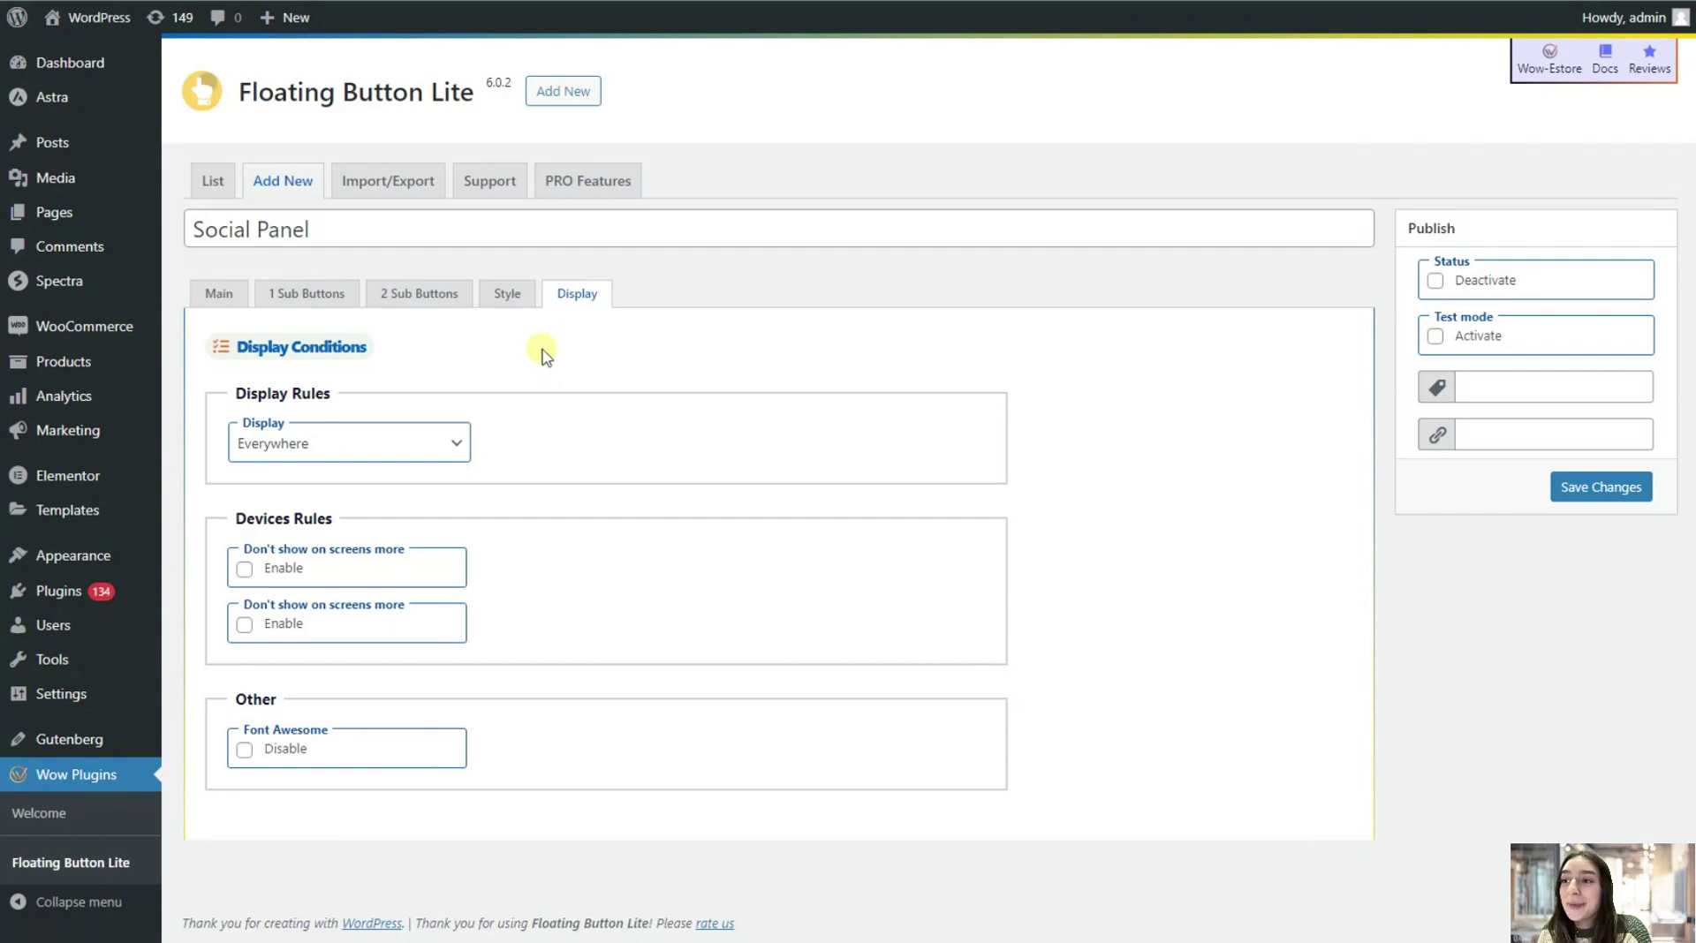
click(356, 443)
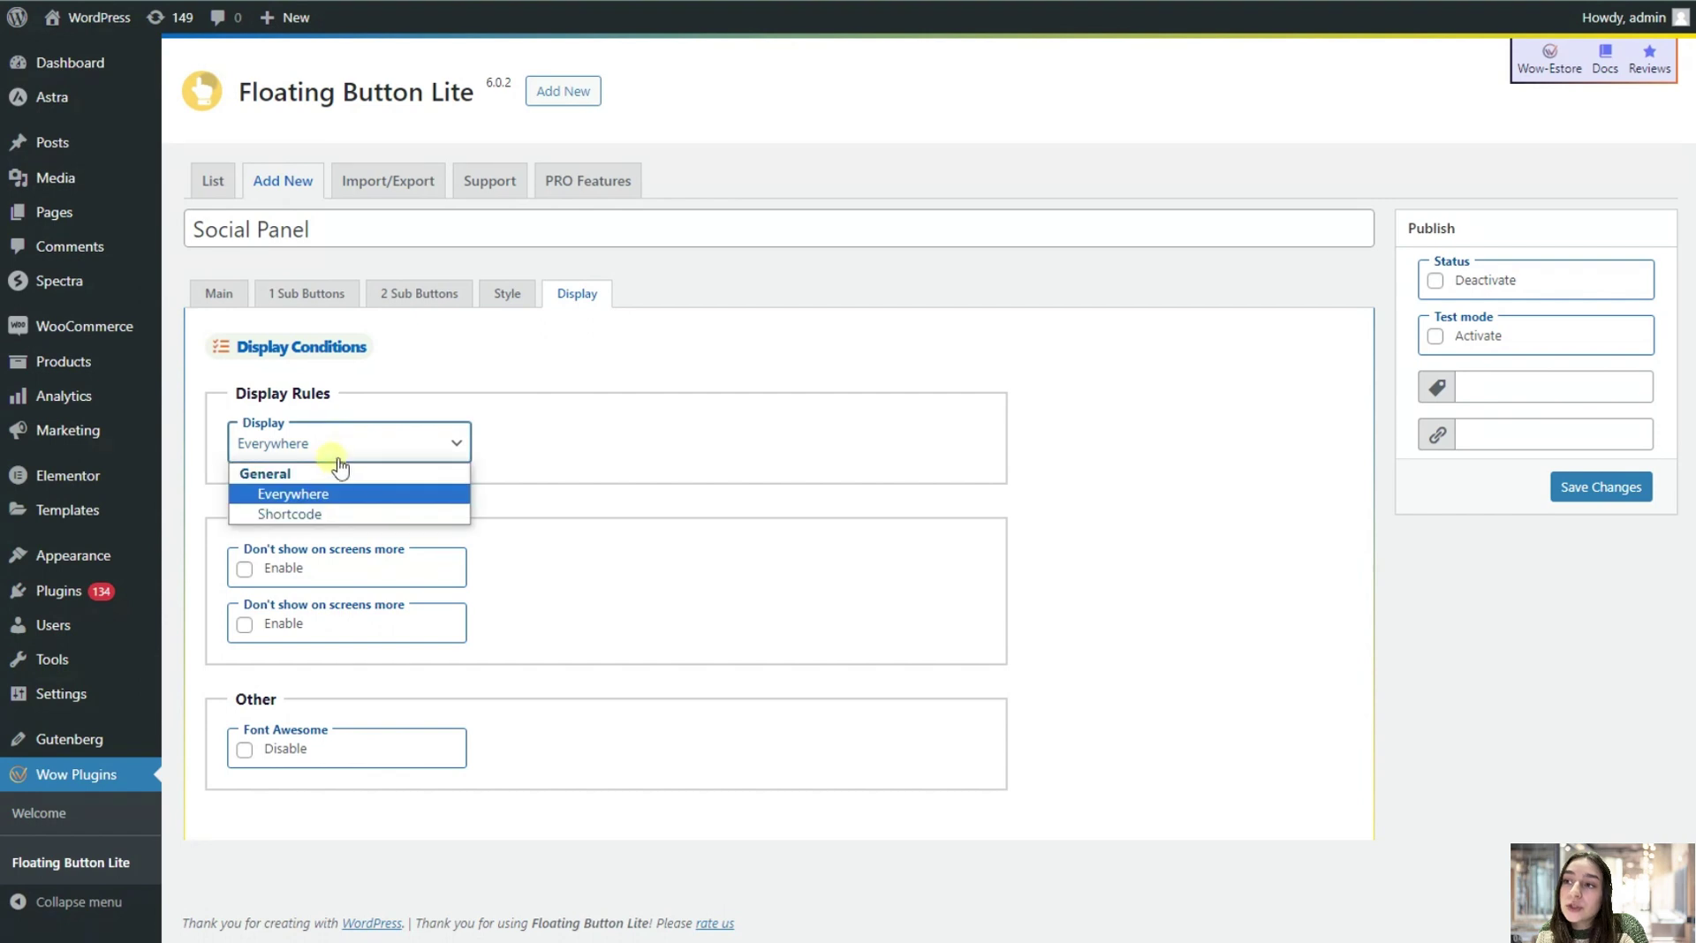
click(289, 515)
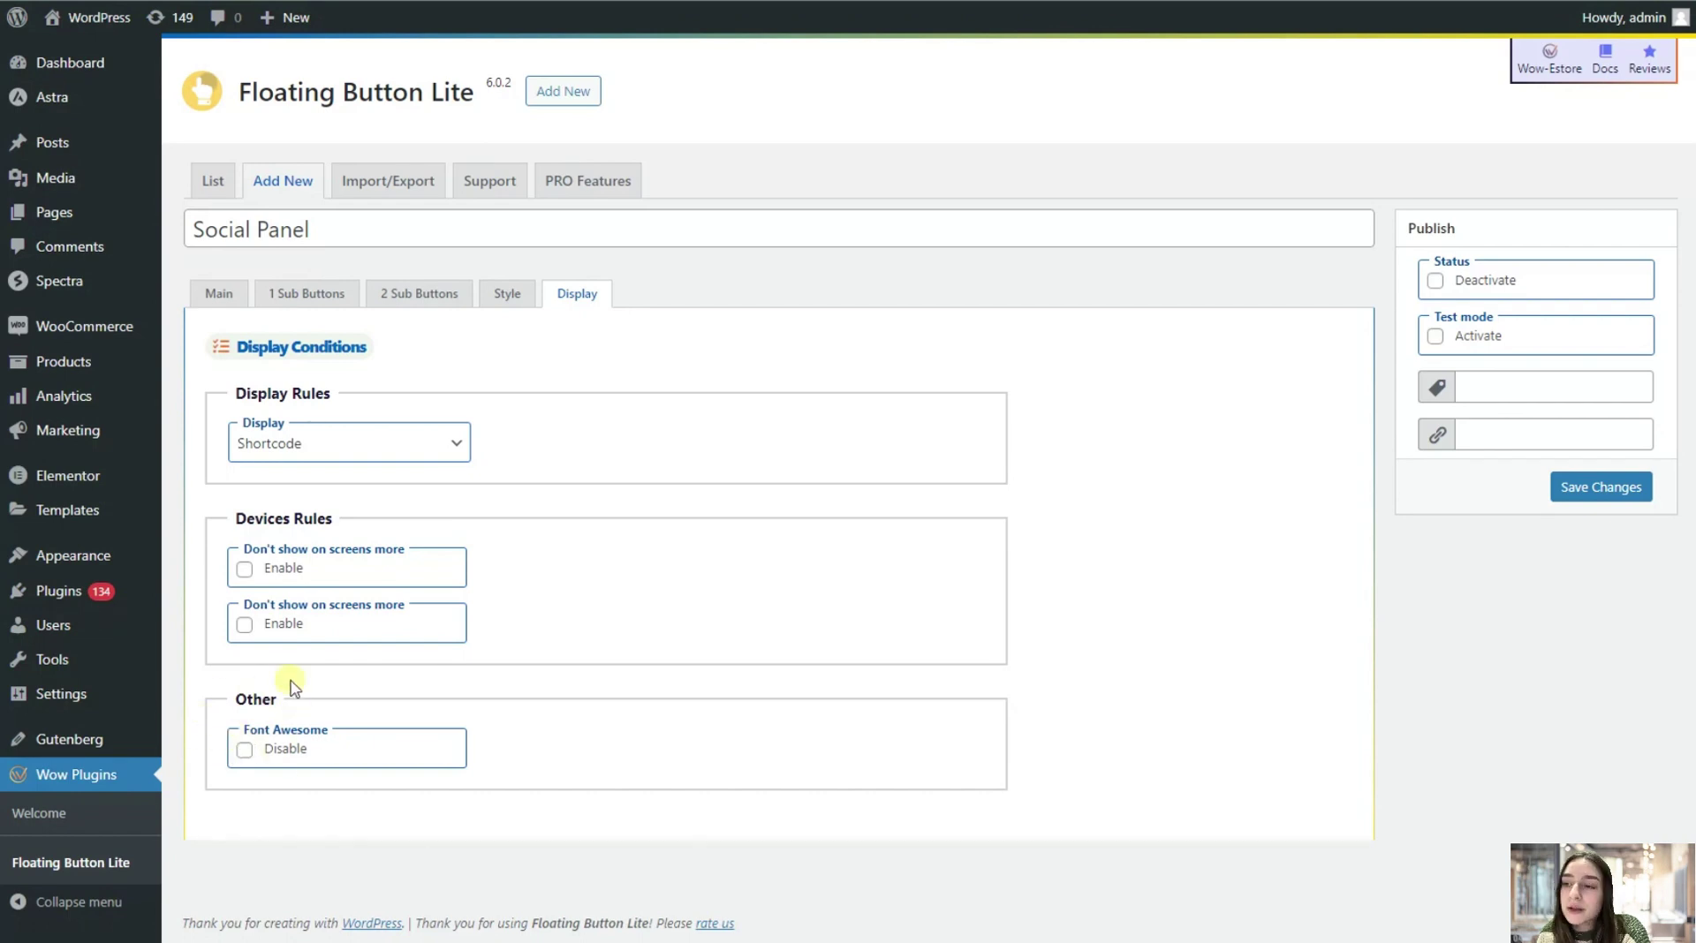
click(1602, 488)
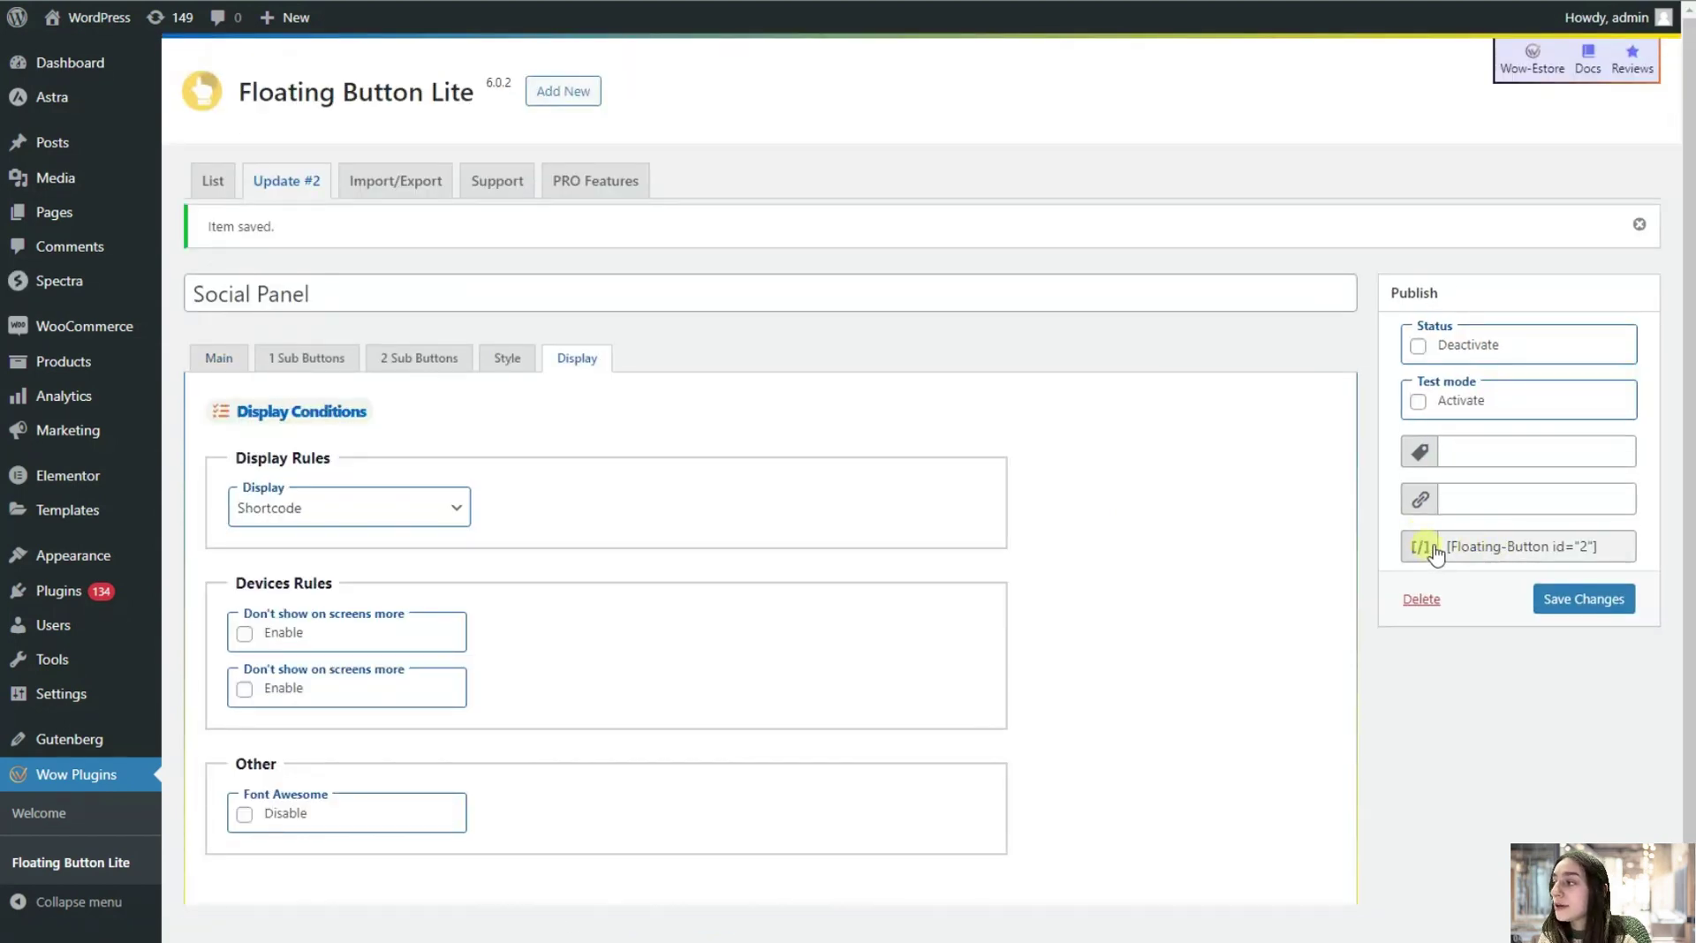
Step: Copy the shortcode [Floating-Button id="2"] from the Publish box
drag(1435, 554, 1614, 545)
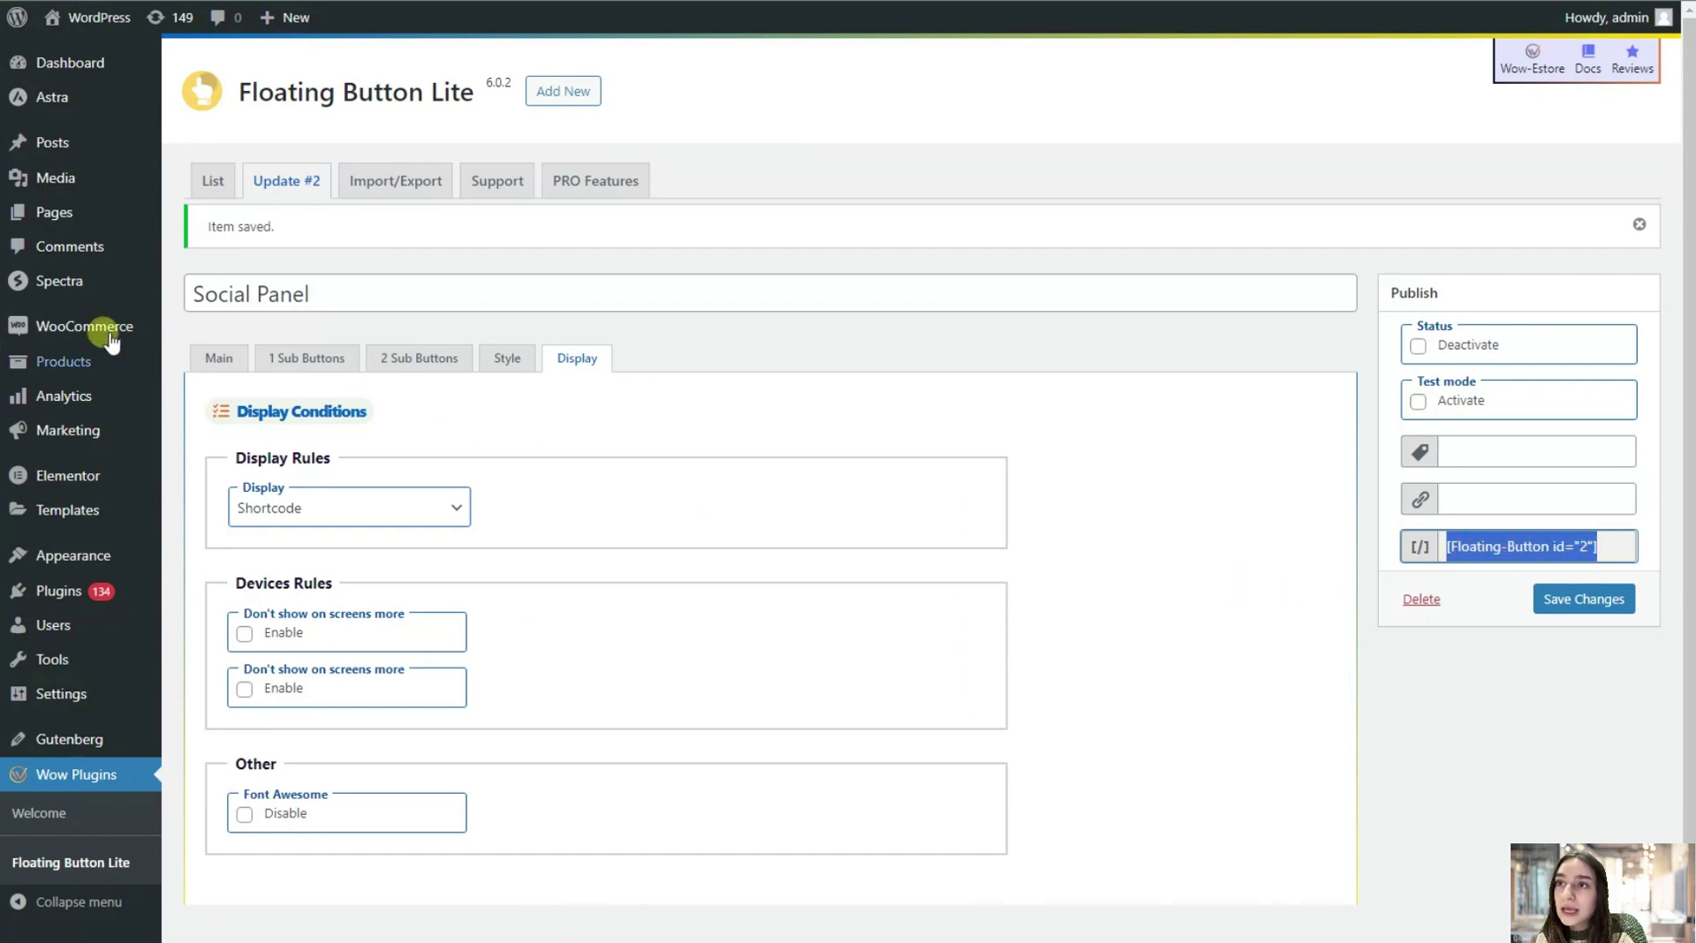
mouse_move(55, 214)
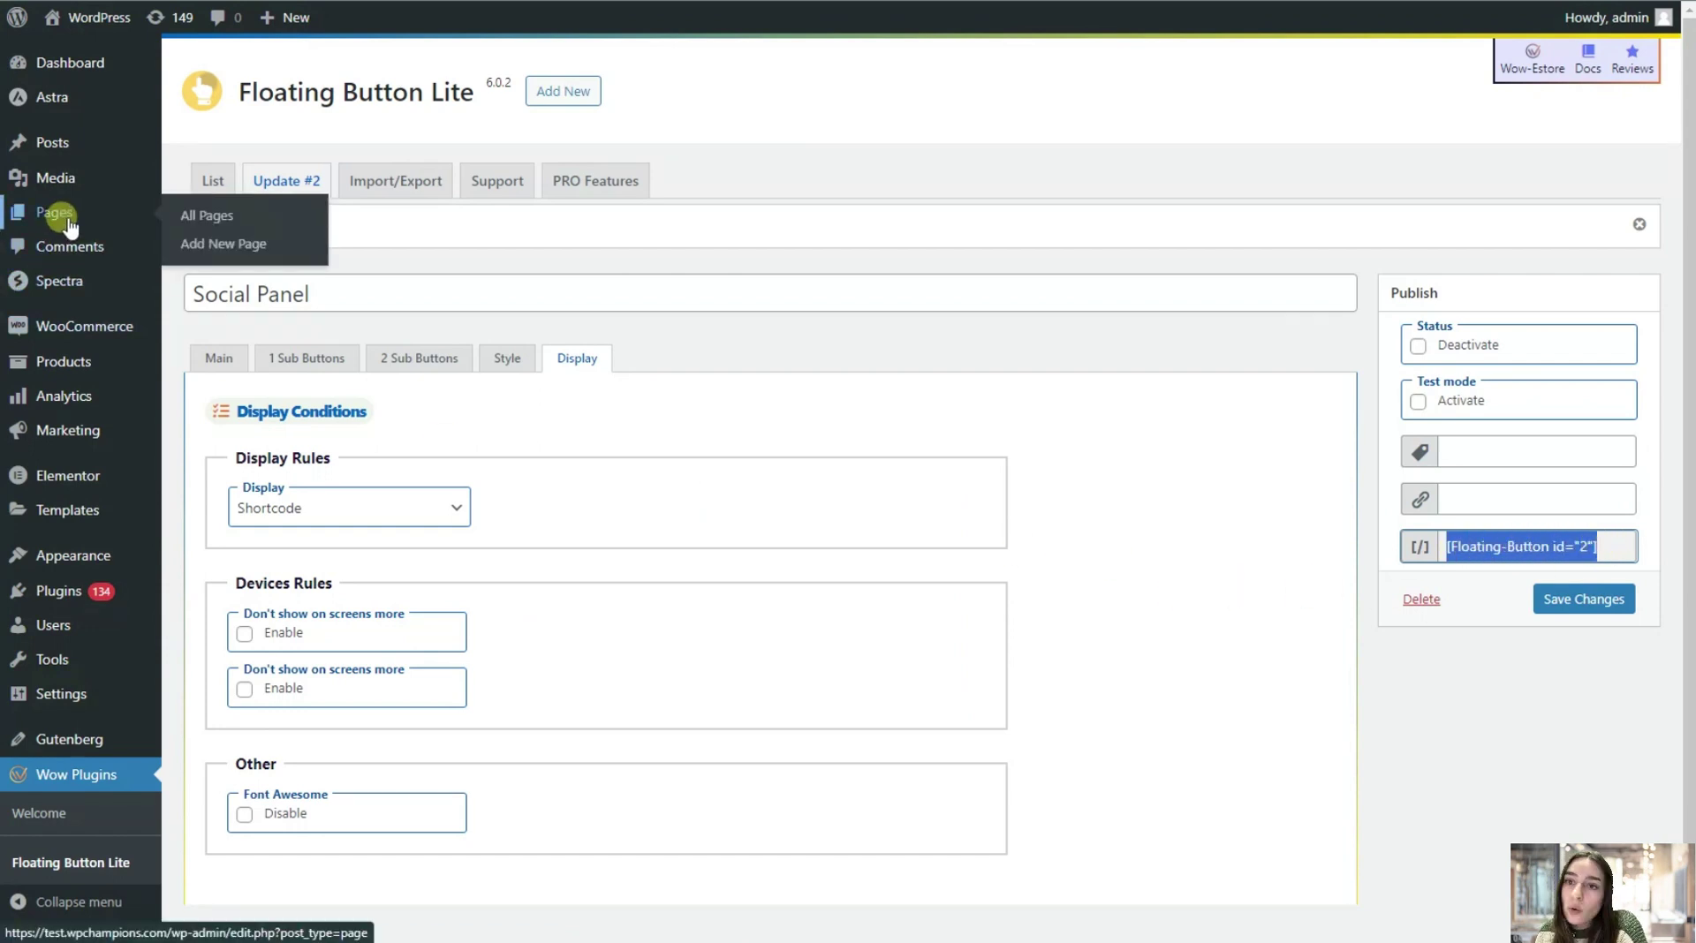
Step: Create a new page titled 'Floating Button Social Panel'
click(212, 249)
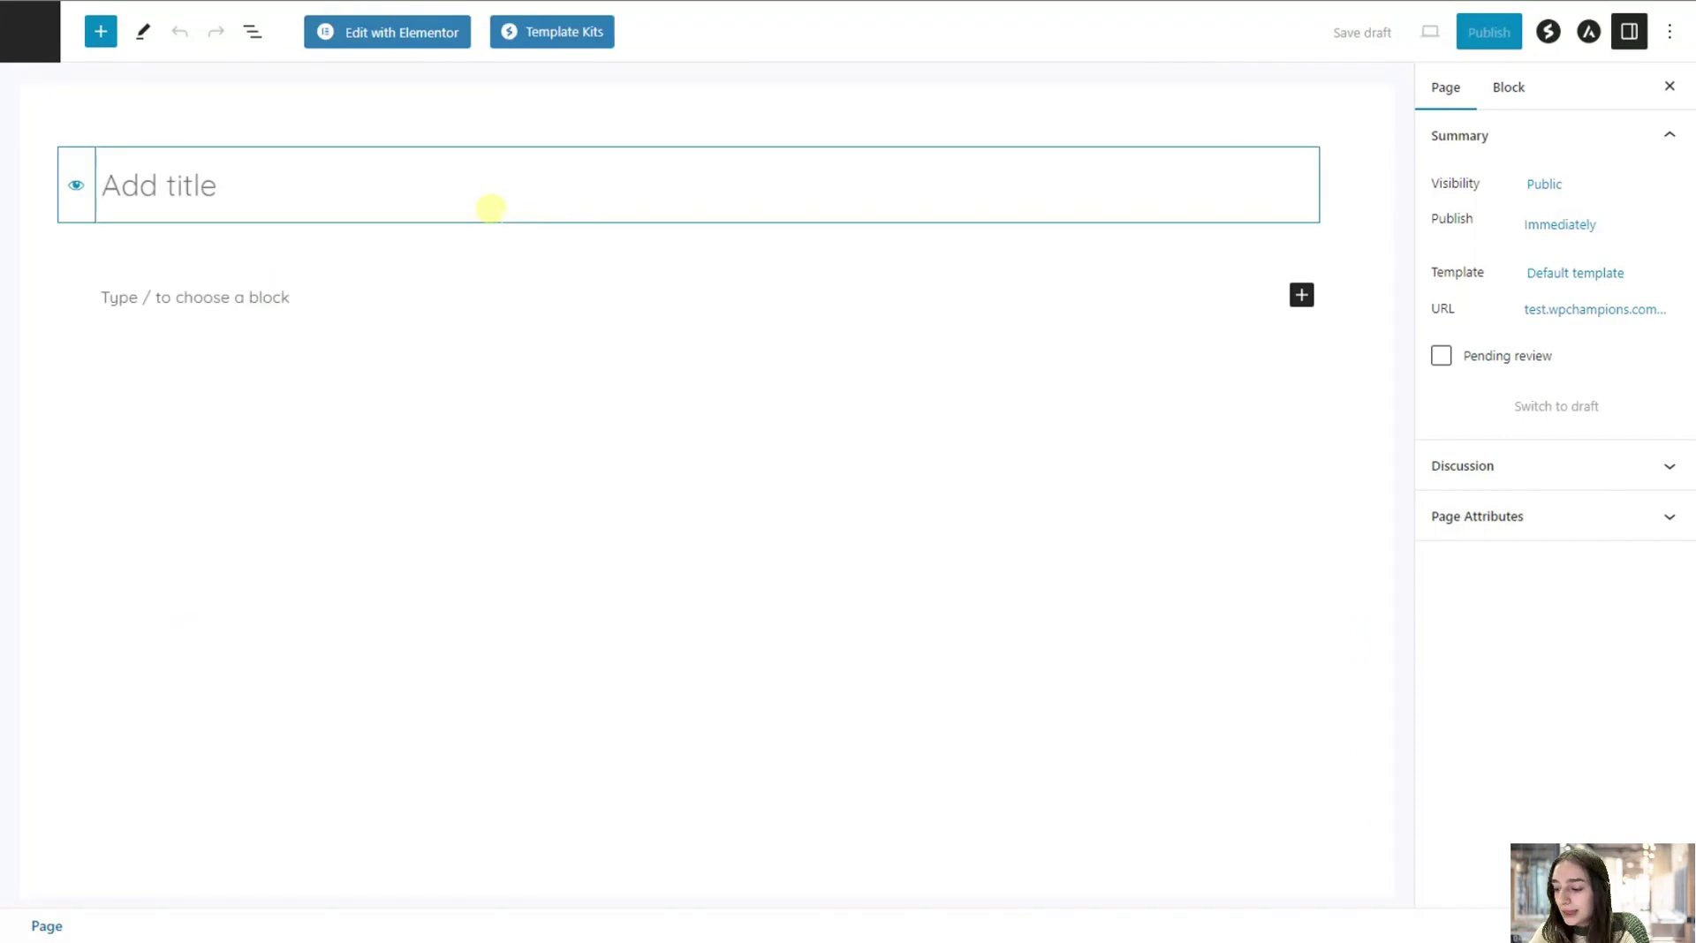
text(Floating)
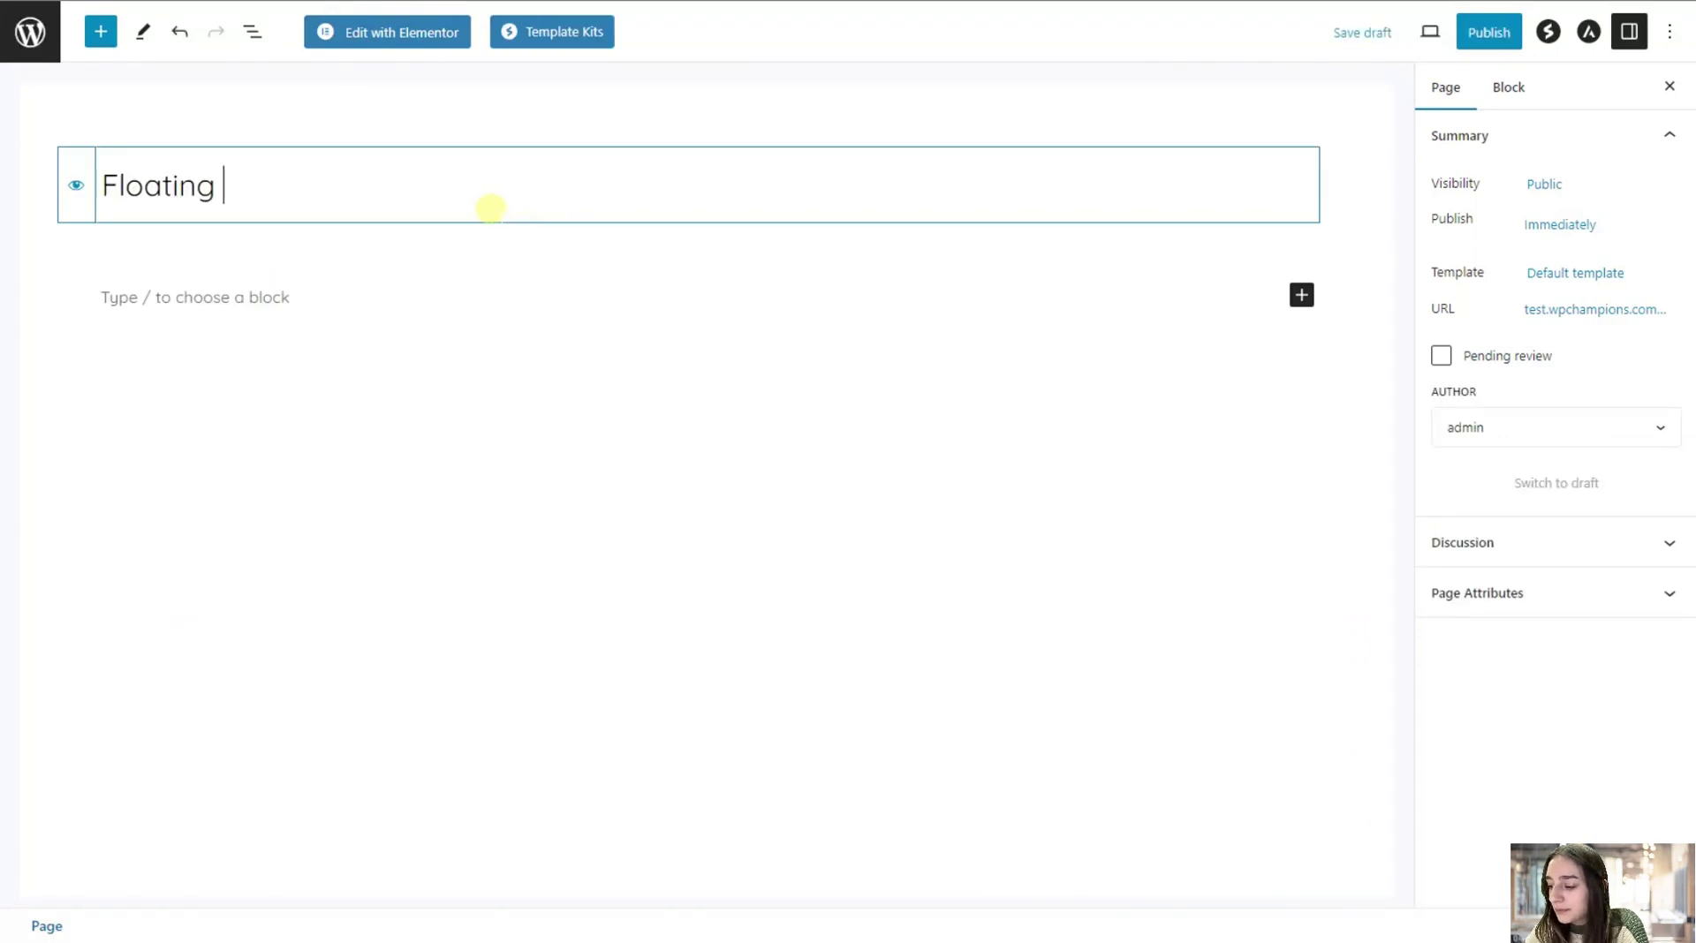
text( Button)
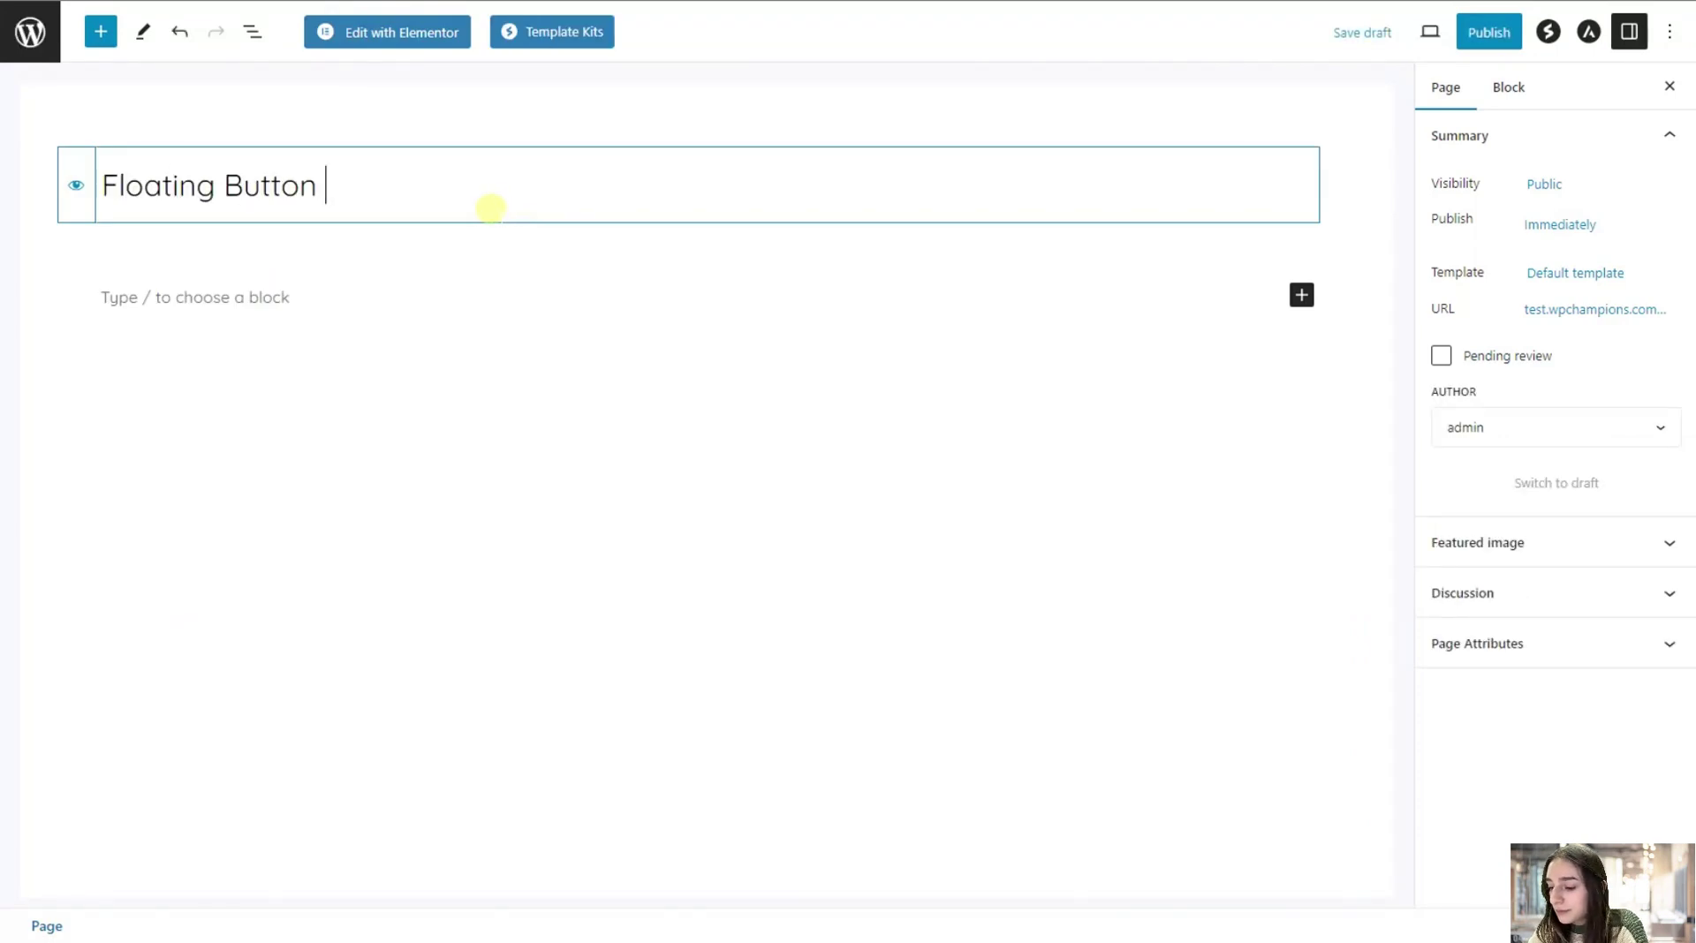
text(Social)
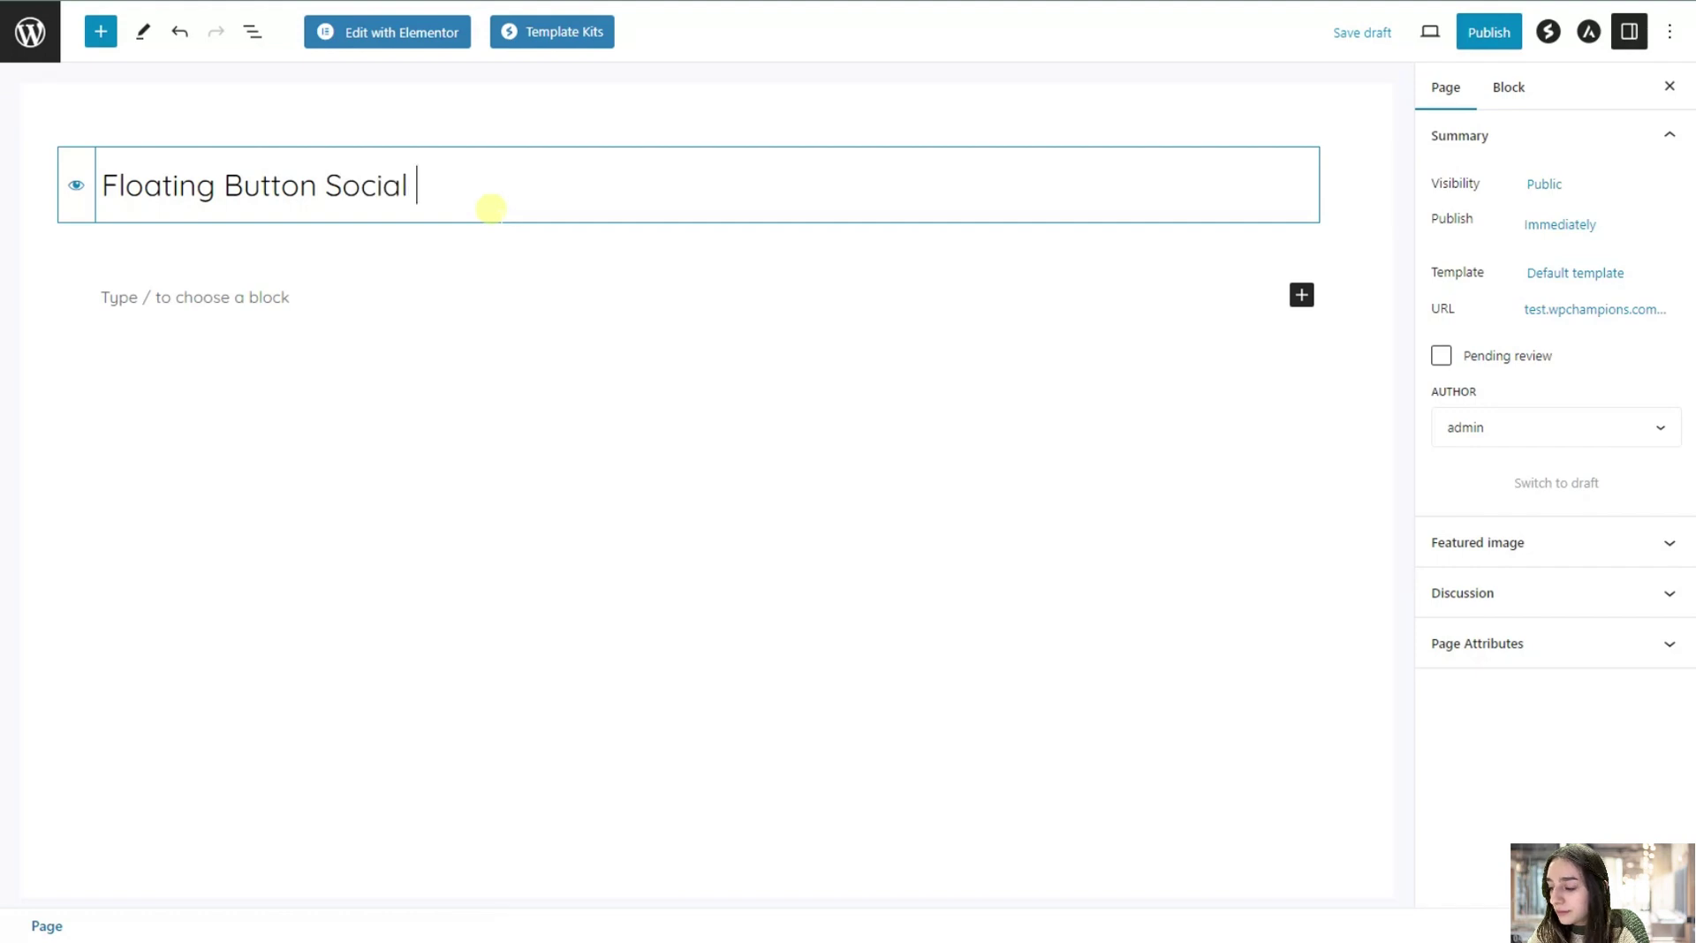
text( Panel)
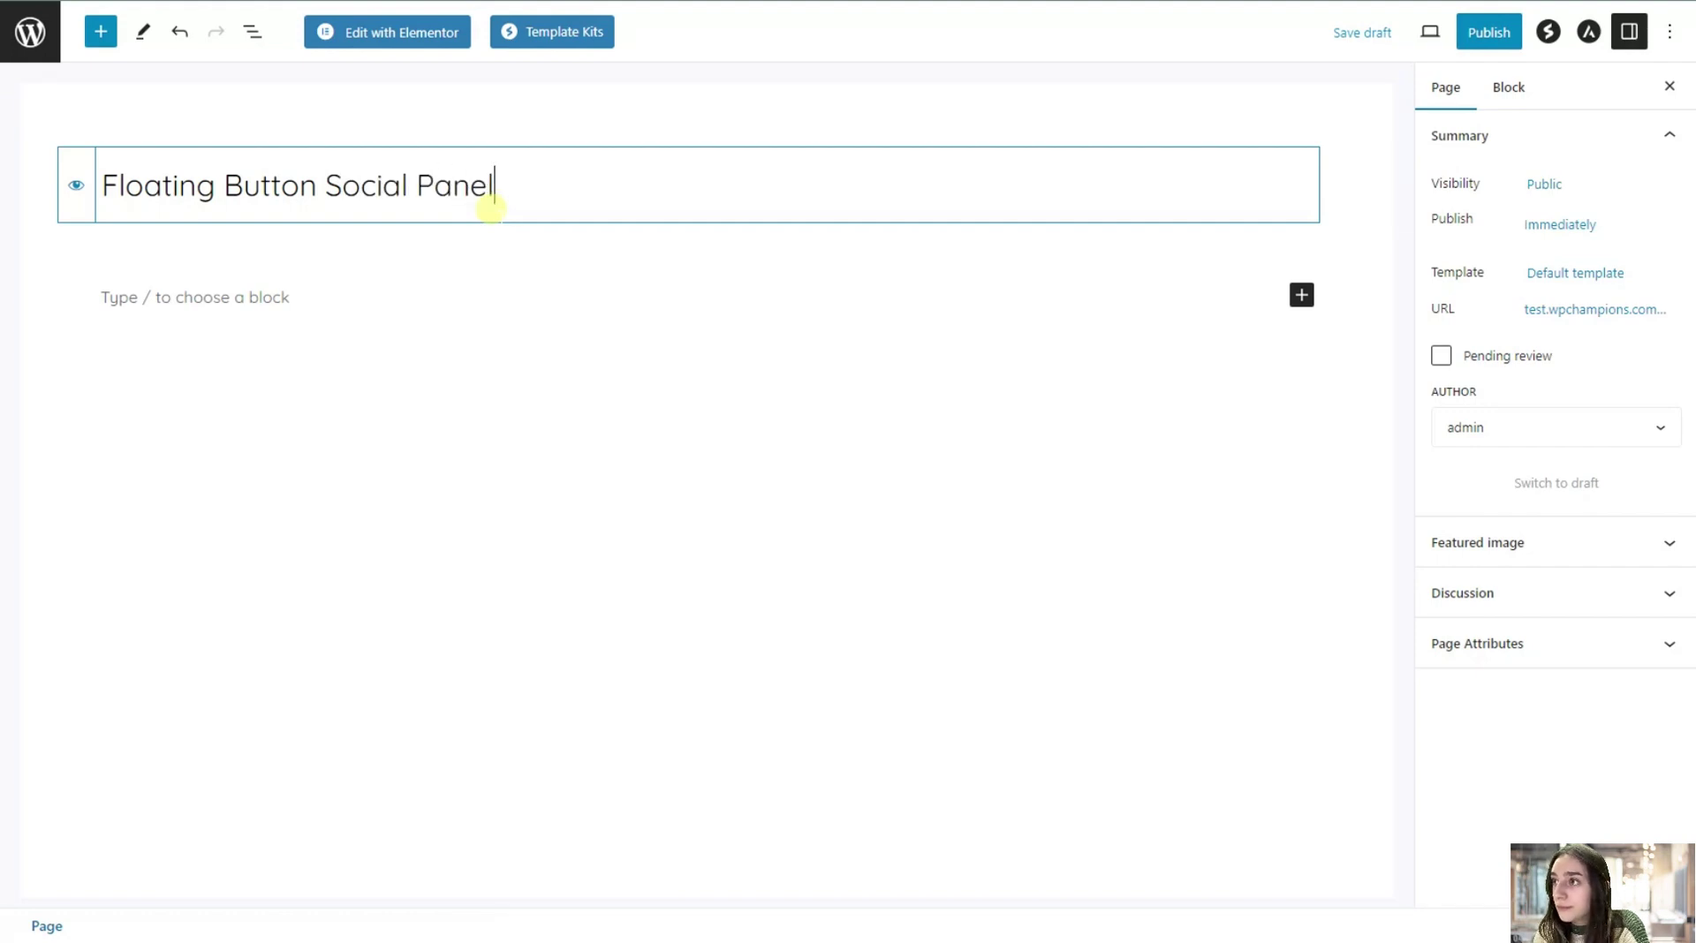
Step: Add a Shortcode block containing the pasted [Floating-Button id="2"] shortcode
click(389, 284)
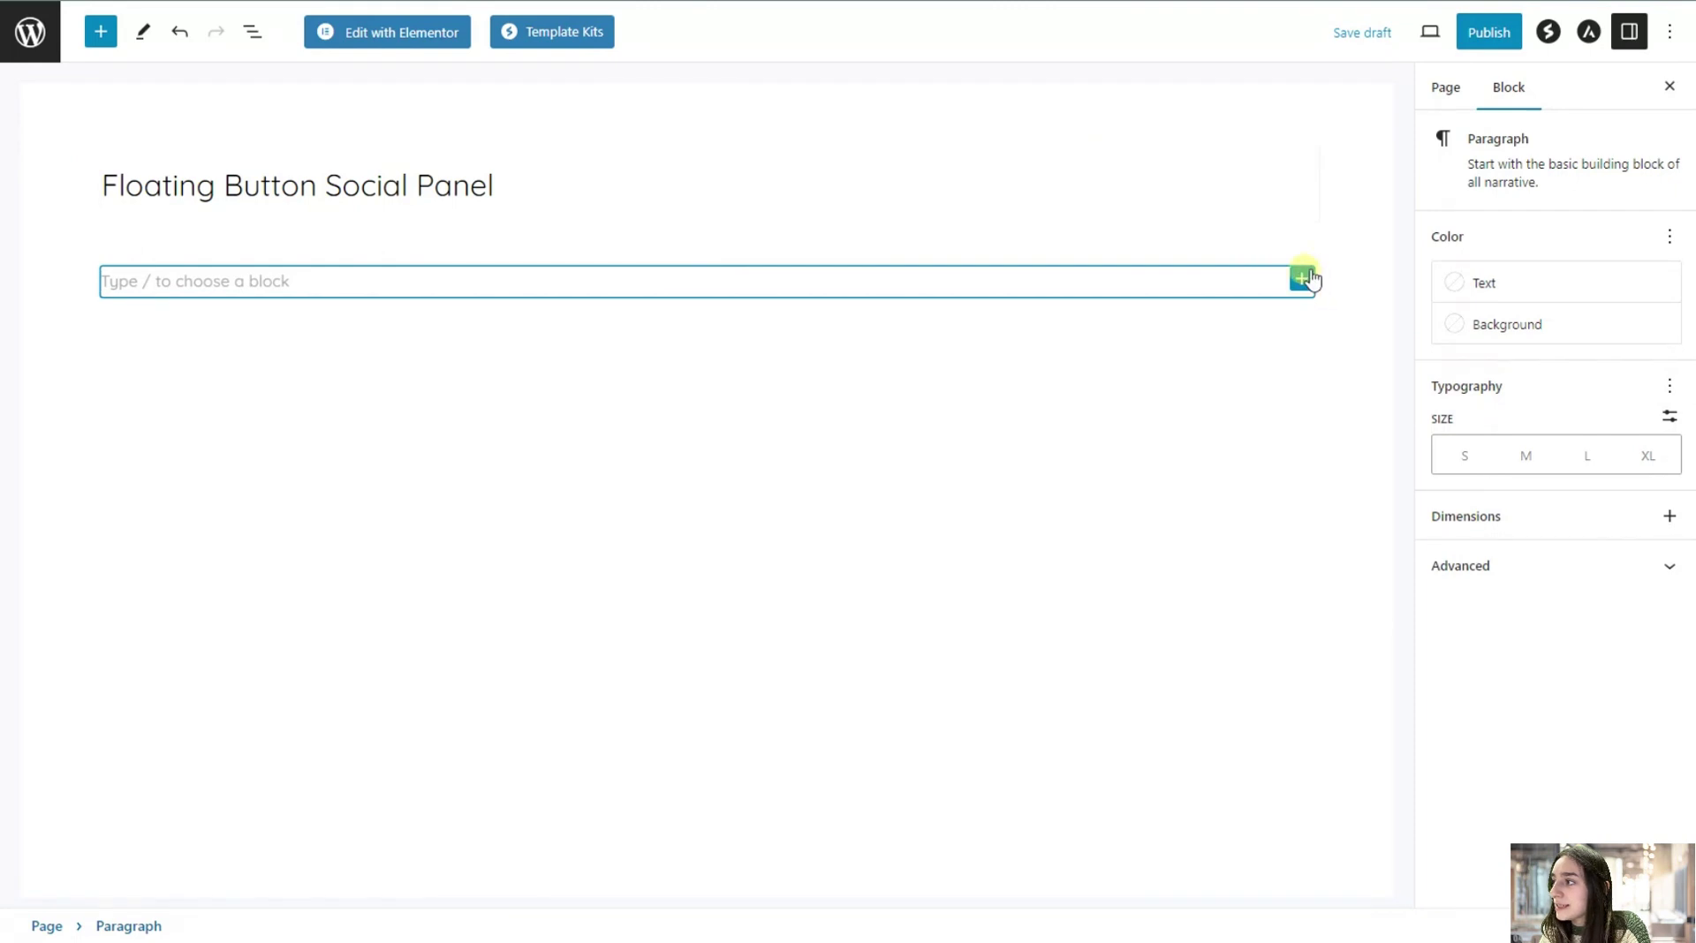
click(1303, 279)
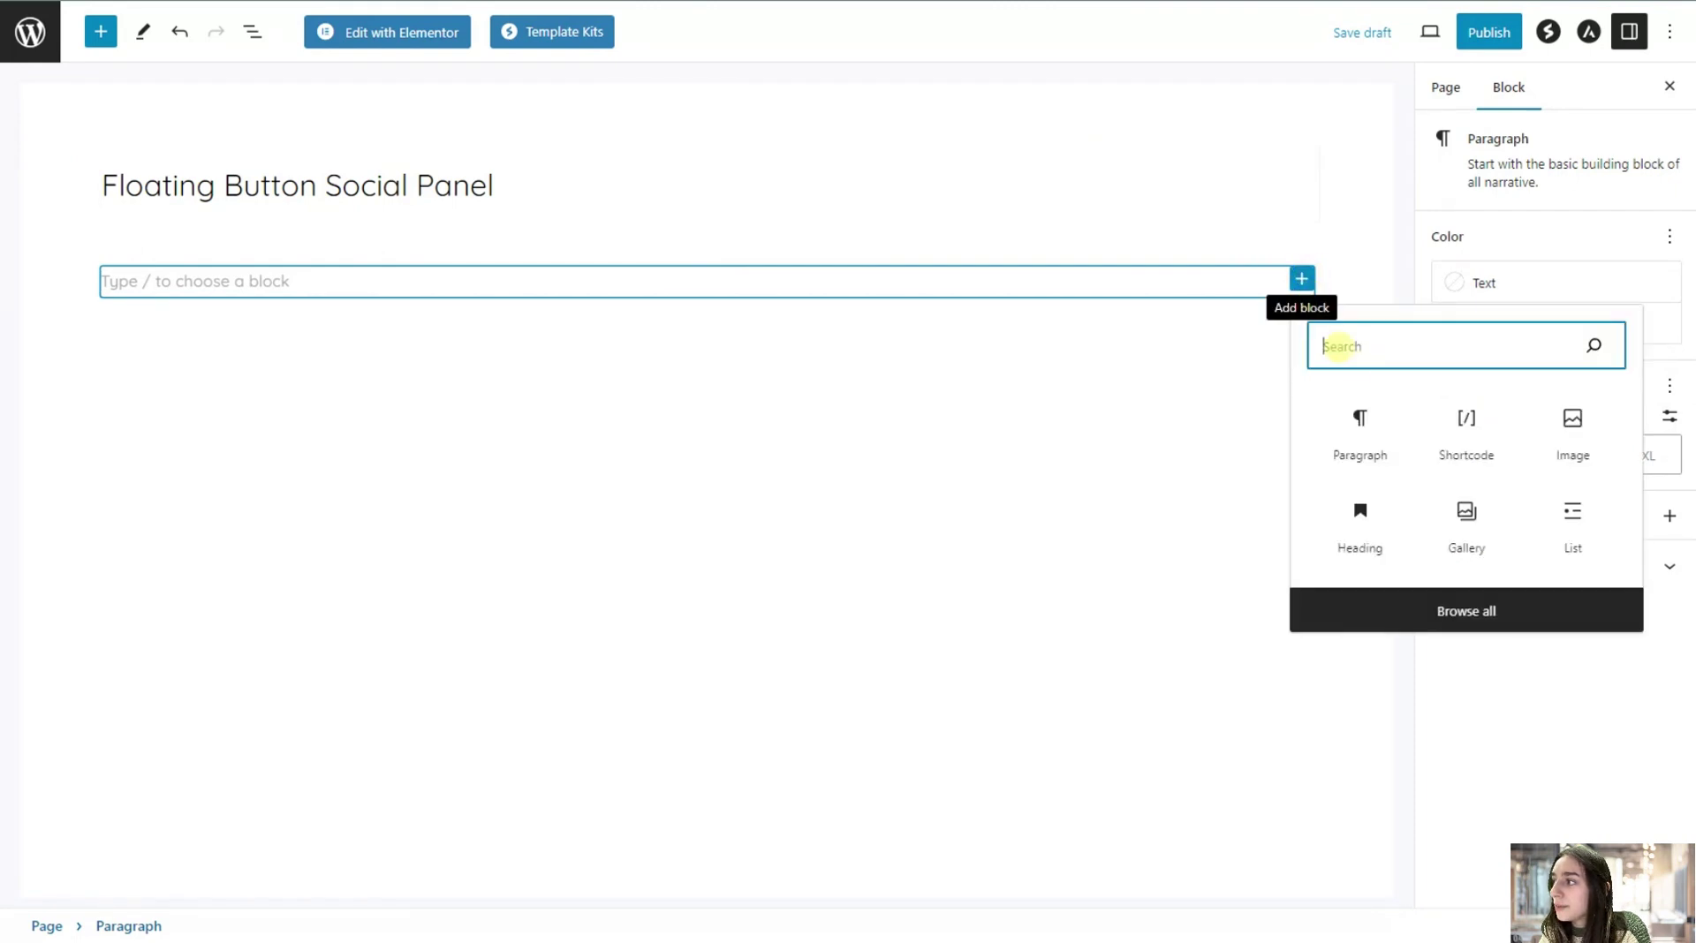
click(1442, 432)
text([Floating-Button id="2"])
Step: Publish the page and go to the live page
click(1486, 31)
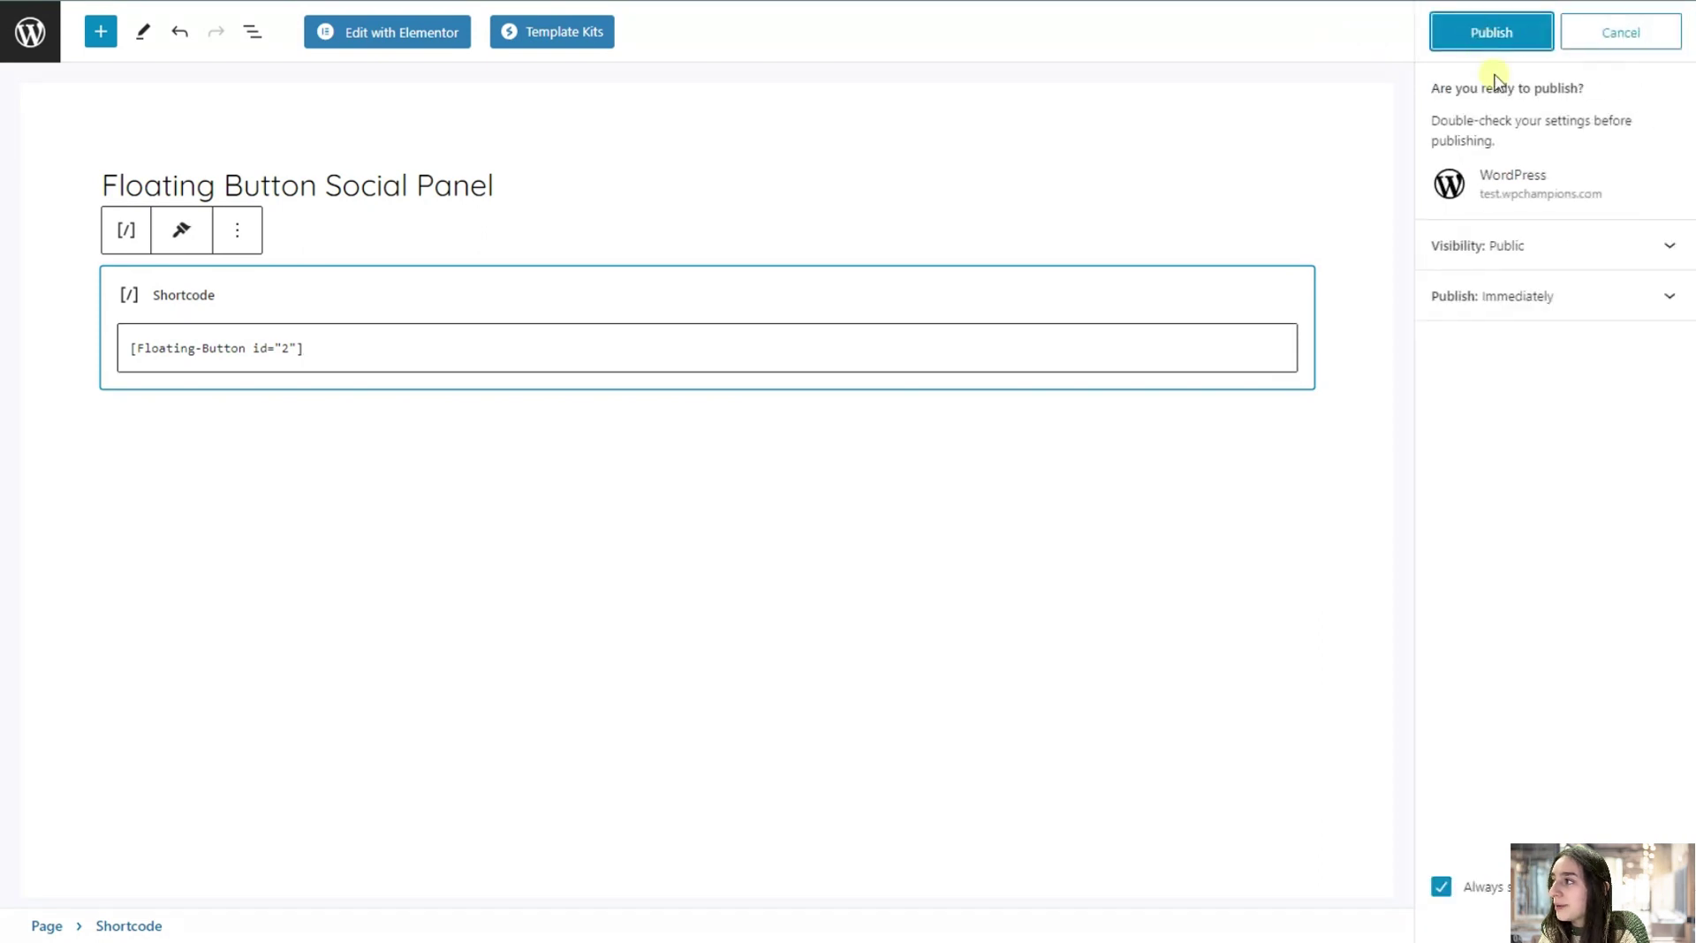
click(1480, 34)
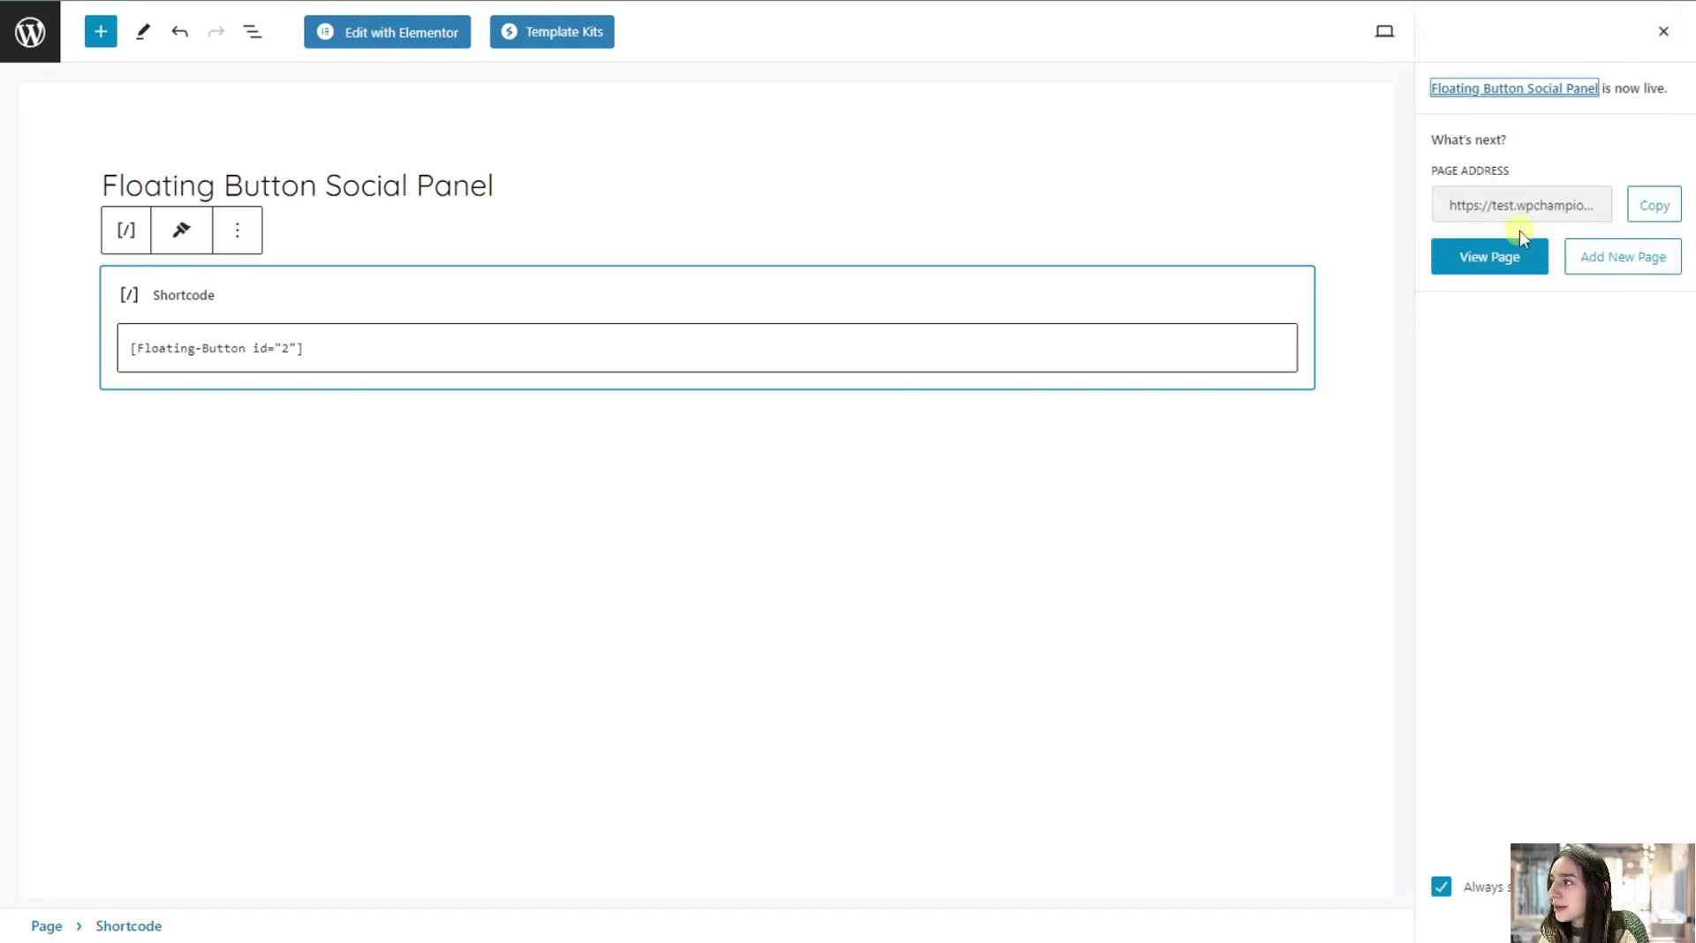
click(1507, 263)
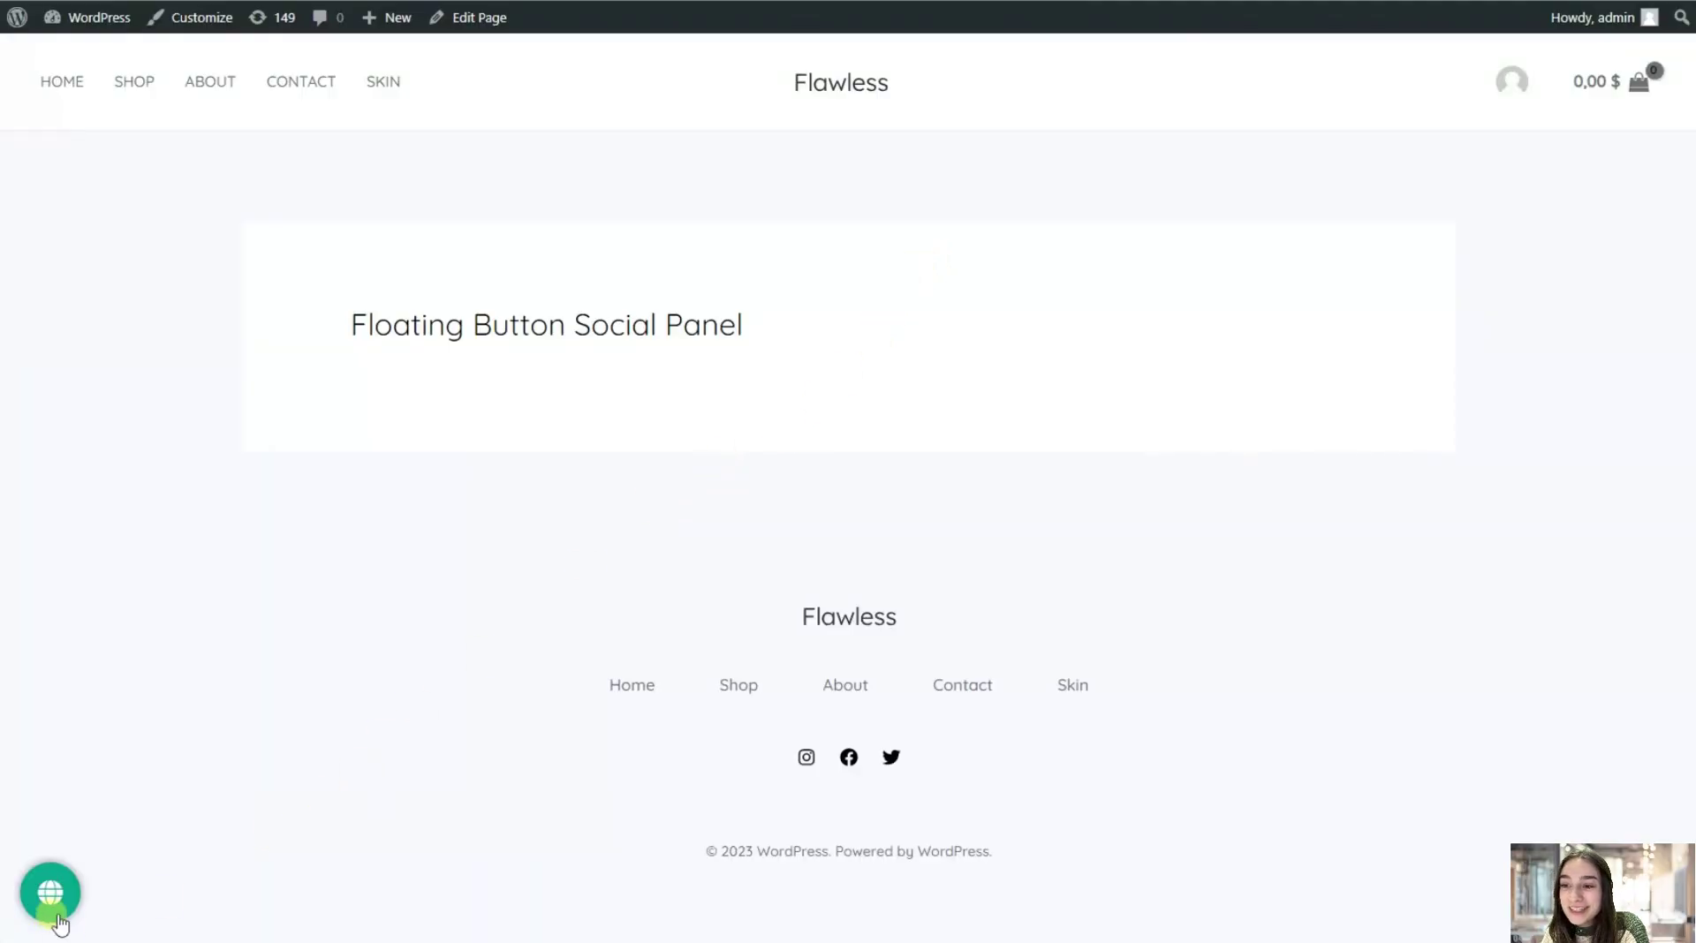
Step: Expand the globe button's panel, open the YouTube sub-button's channel, then close that tab
click(51, 914)
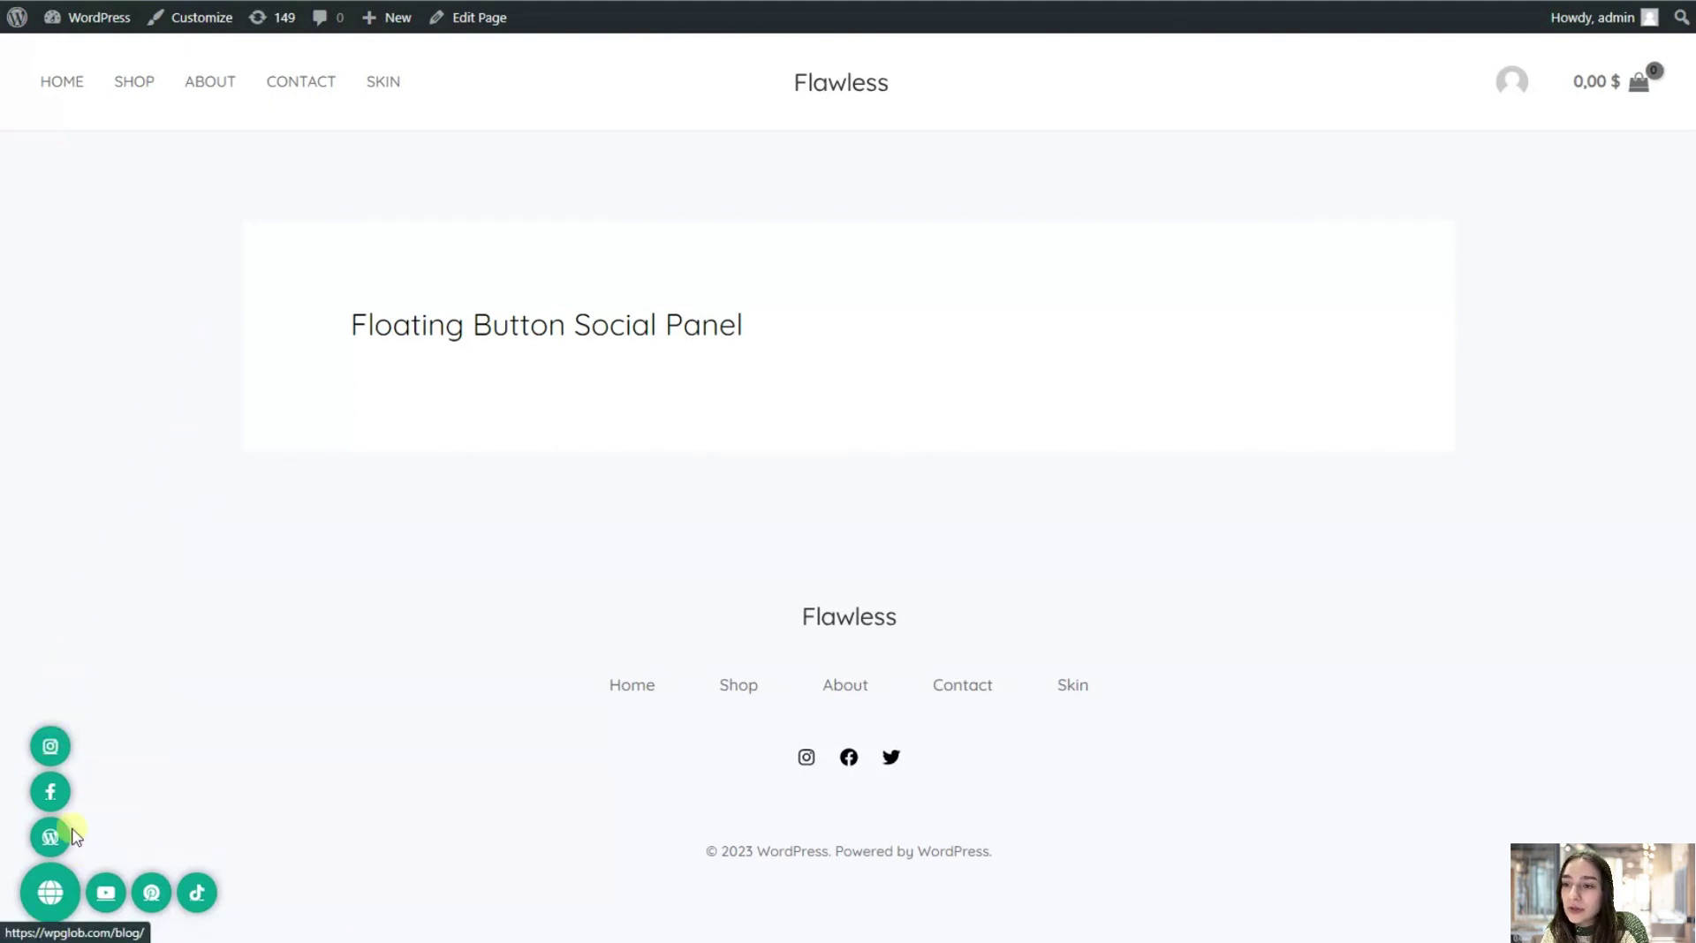
click(120, 899)
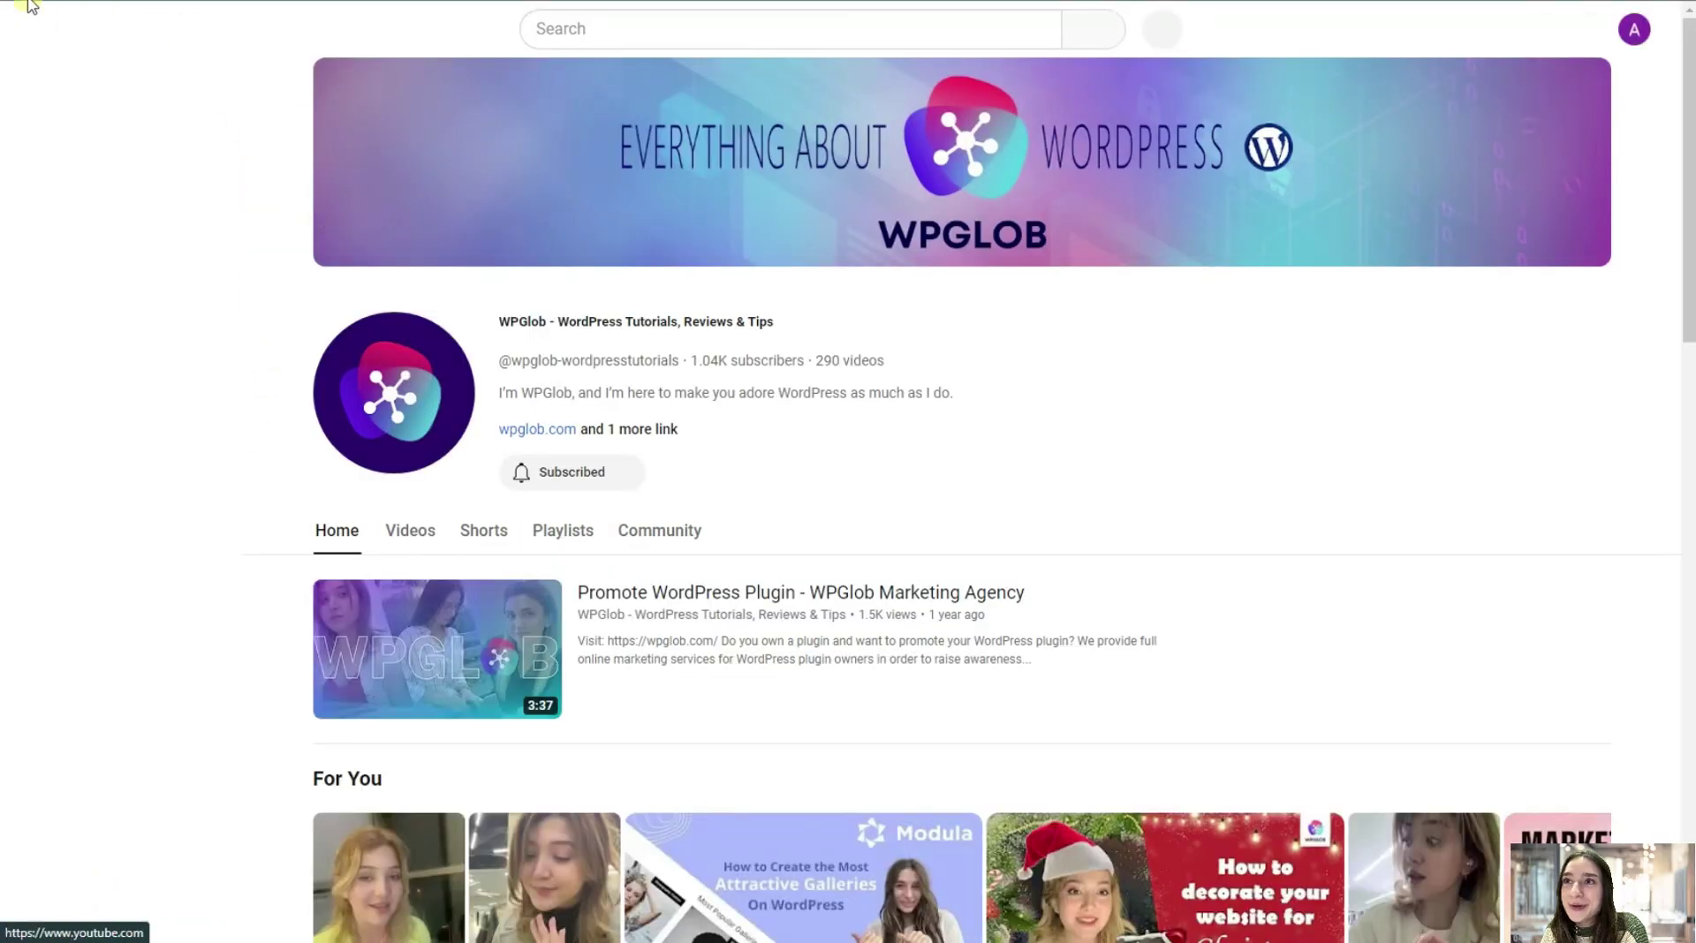
key(ctrl+w)
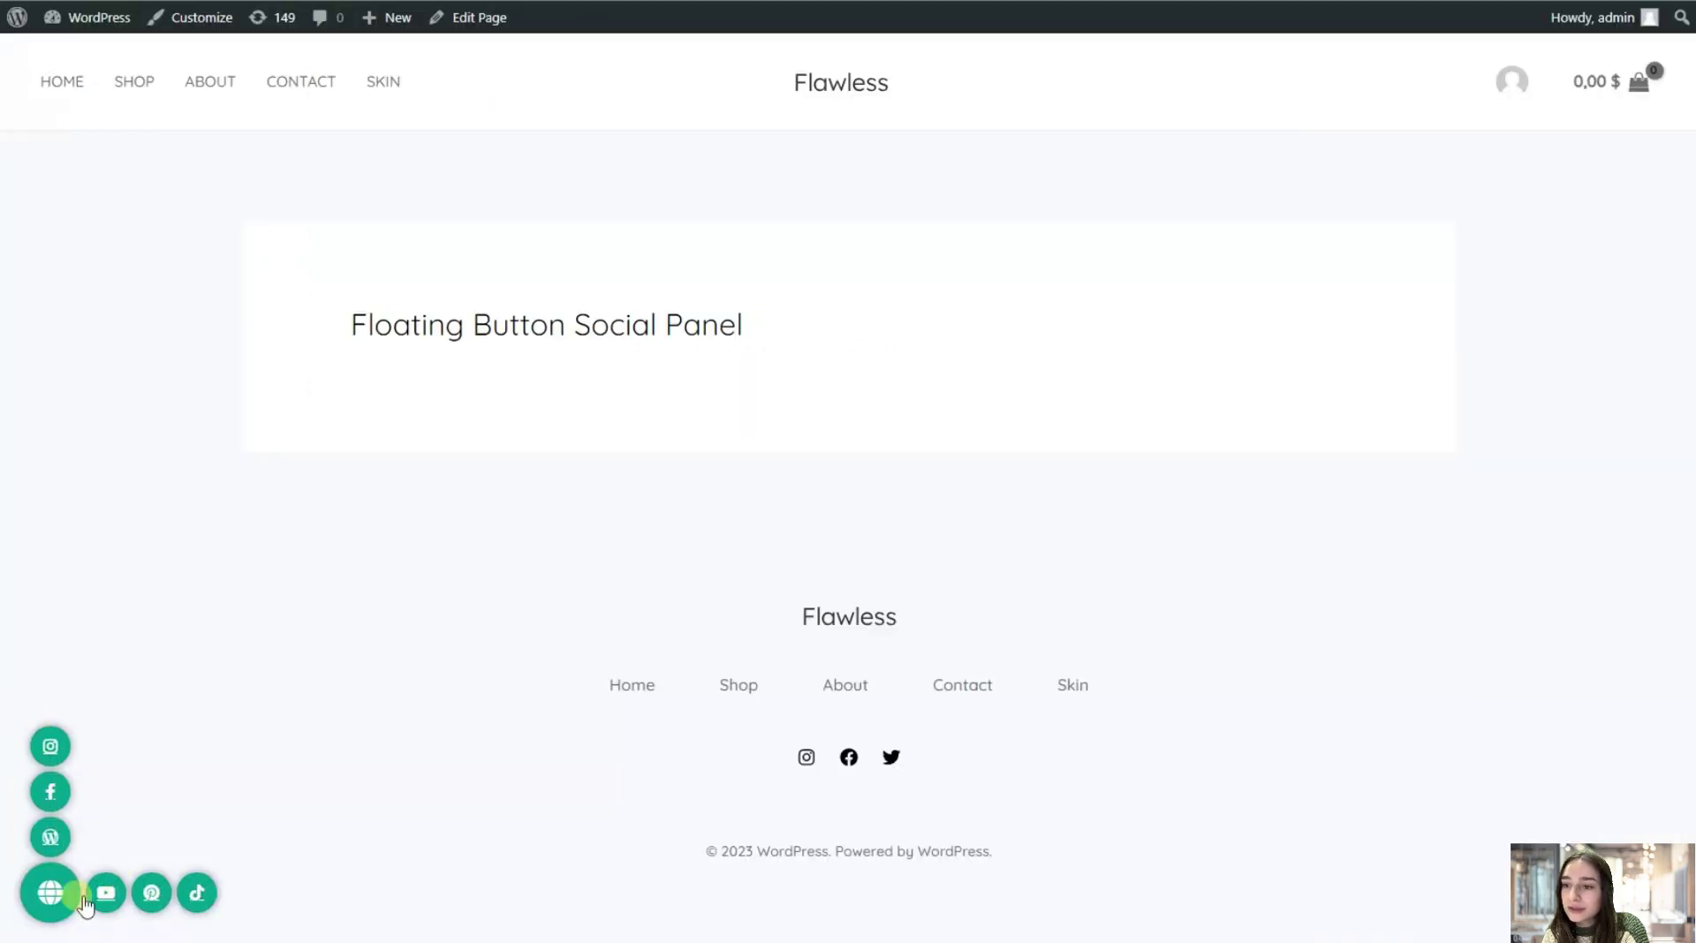
Step: Toggle the globe button's social panel closed, open, and closed again
click(55, 896)
click(55, 896)
click(52, 894)
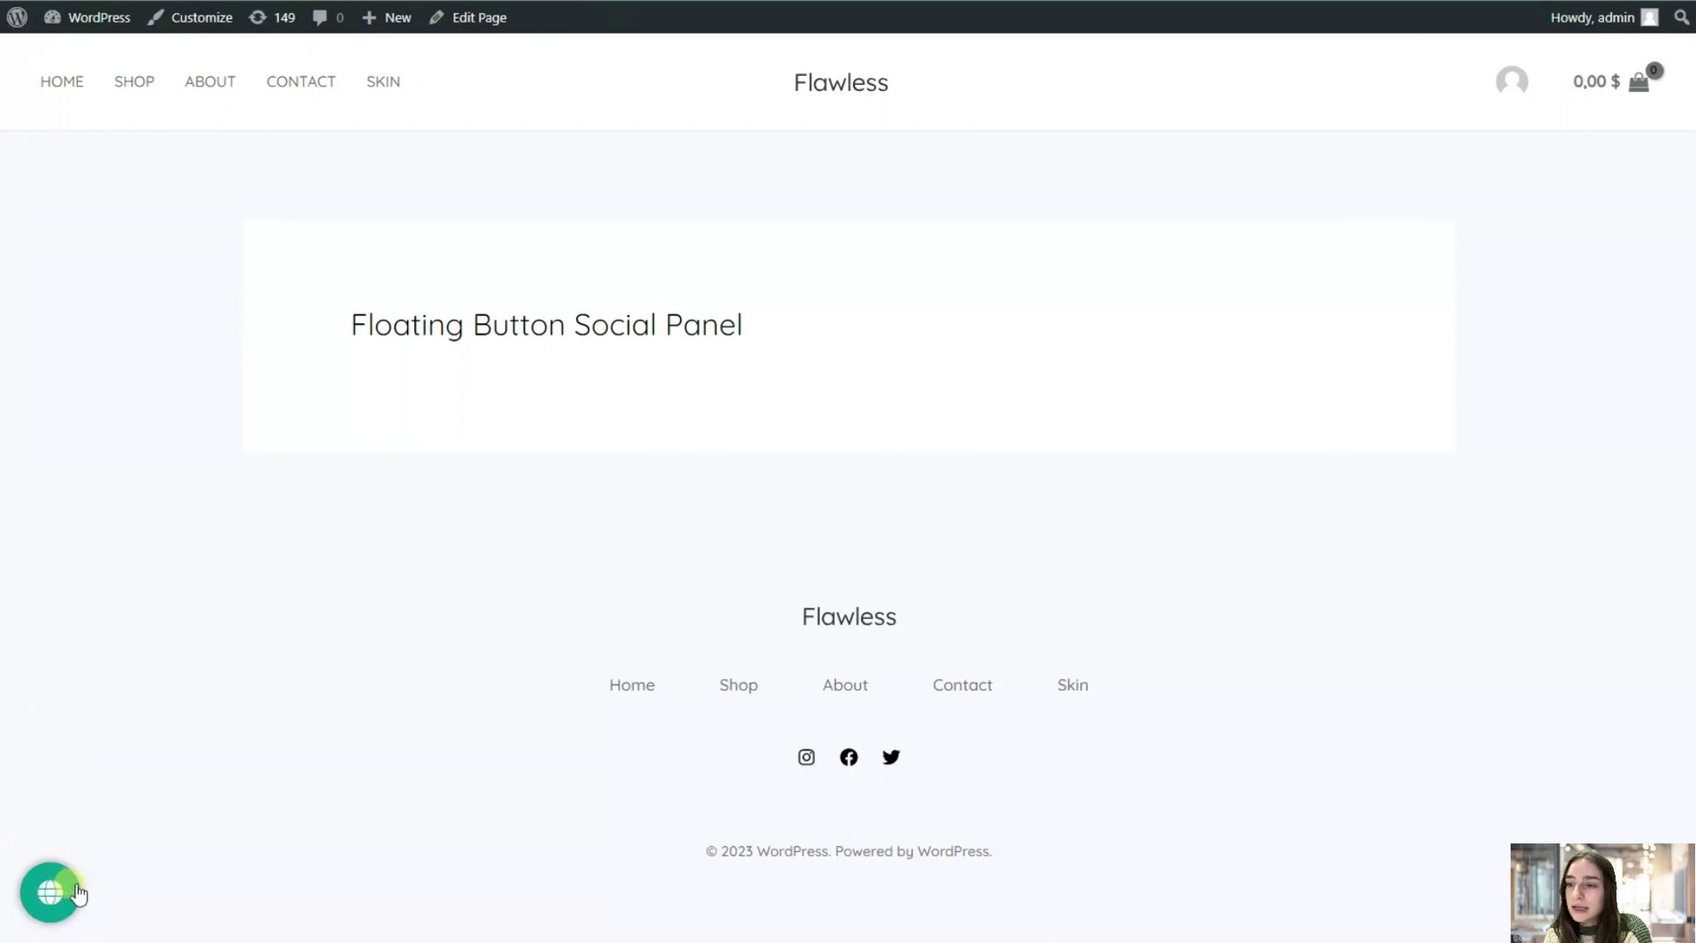